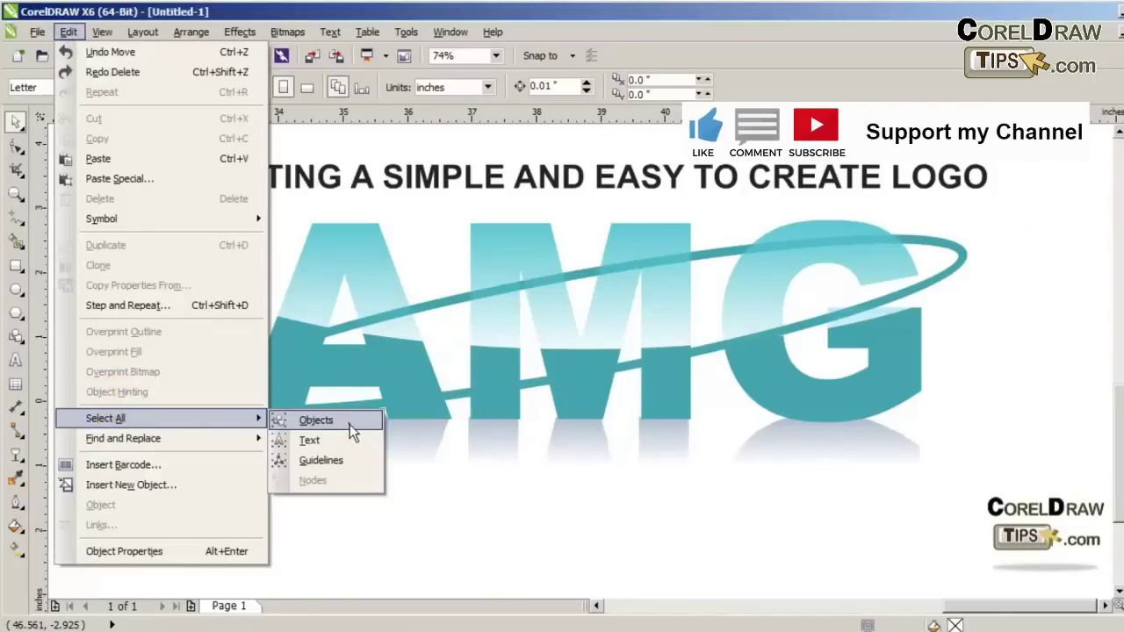
- Use Edit > Select All to select every object in the finished AMG logo drawing
{"action": "left_click", "coordinate": [349, 424]}
- Delete the old logo and type the text AMG on the blank page
{"action": "key", "text": "Delete"}
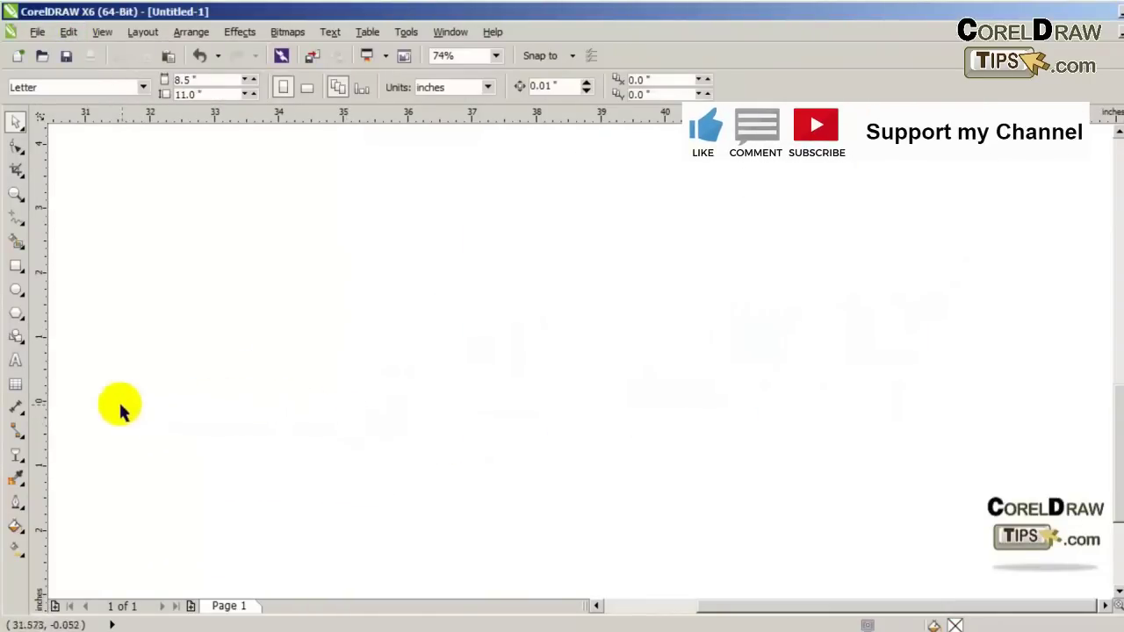
{"action": "left_click", "coordinate": [15, 360]}
{"action": "left_click", "coordinate": [298, 360]}
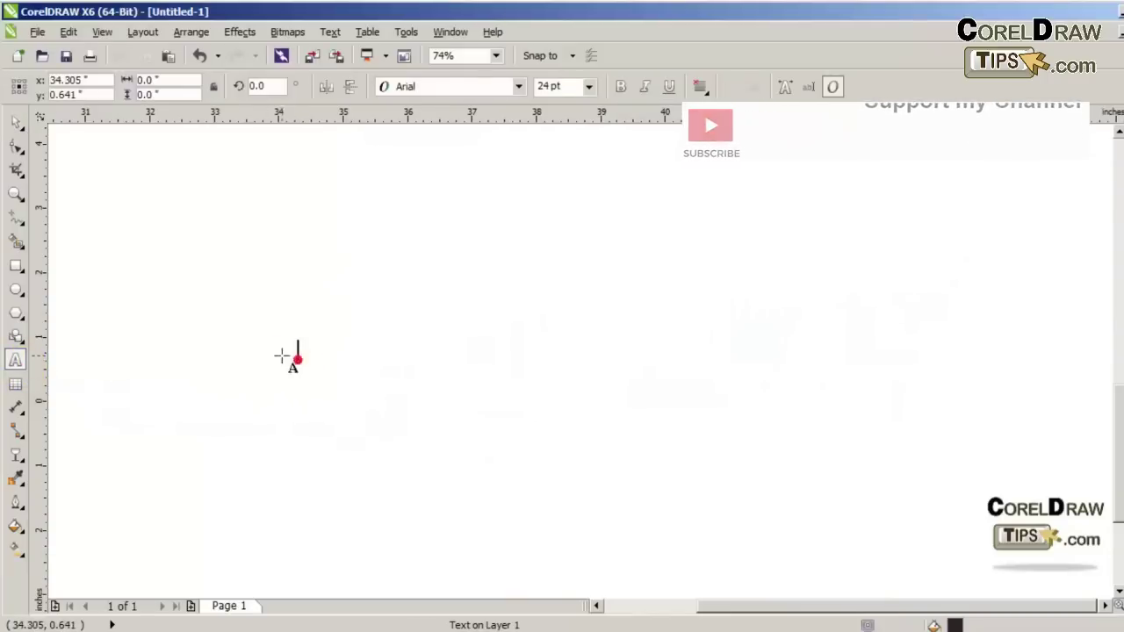
{"action": "type", "text": "a"}
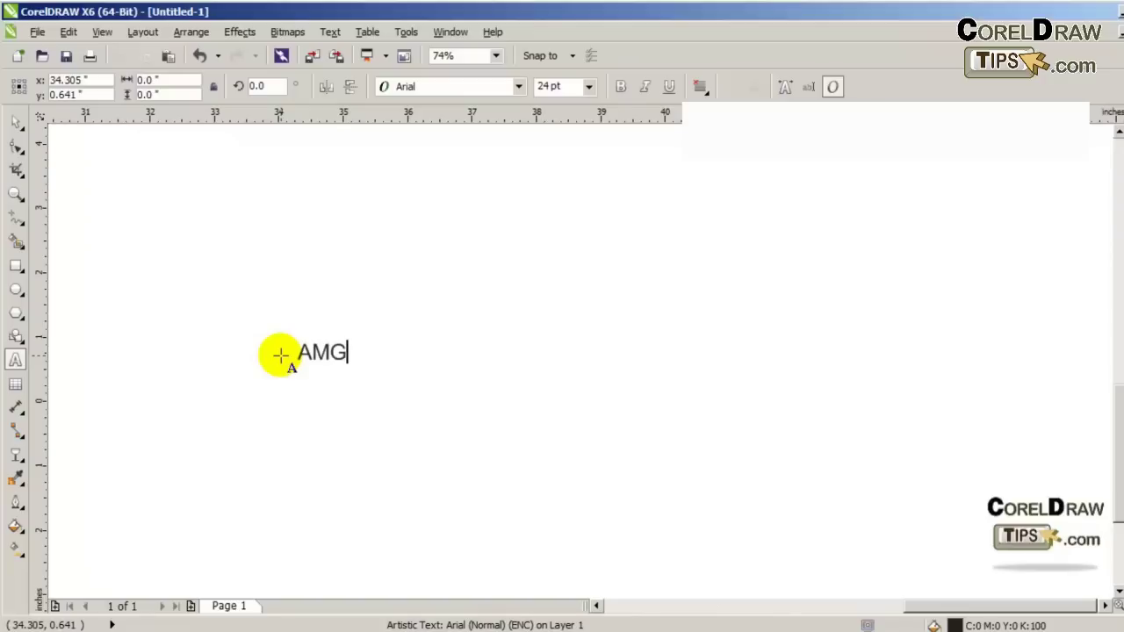
{"action": "key", "text": "ctrl+space"}
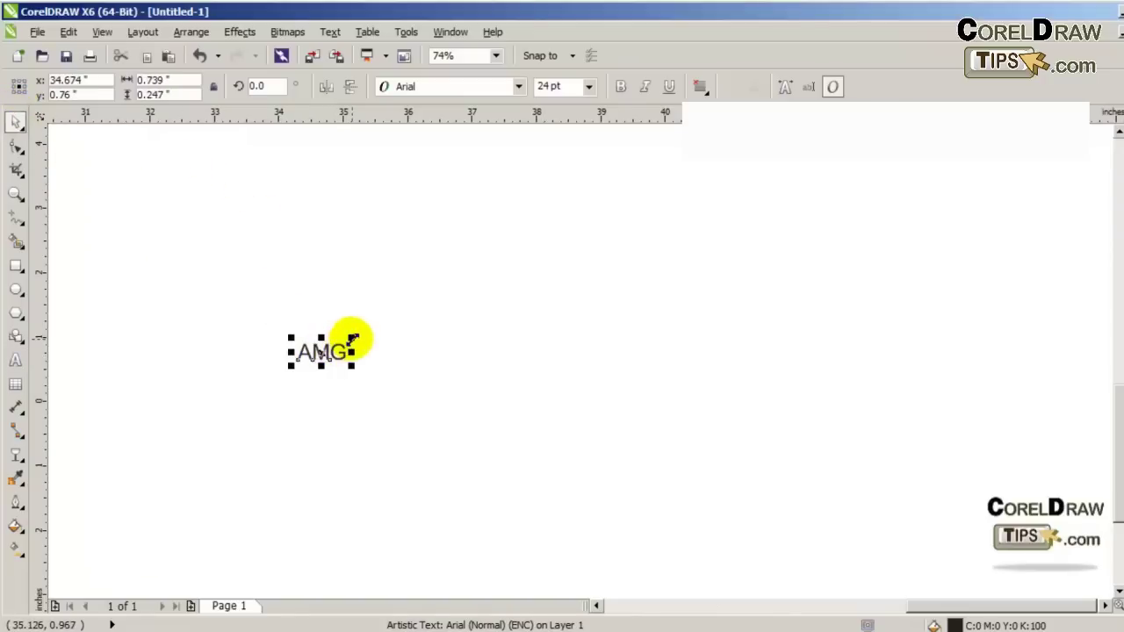
- Enlarge the AMG text to about 213.77 pt and set it in Arial Black
{"action": "left_click_drag", "start_coordinate": [352, 339], "coordinate": [664, 175]}
{"action": "left_click", "coordinate": [502, 88]}
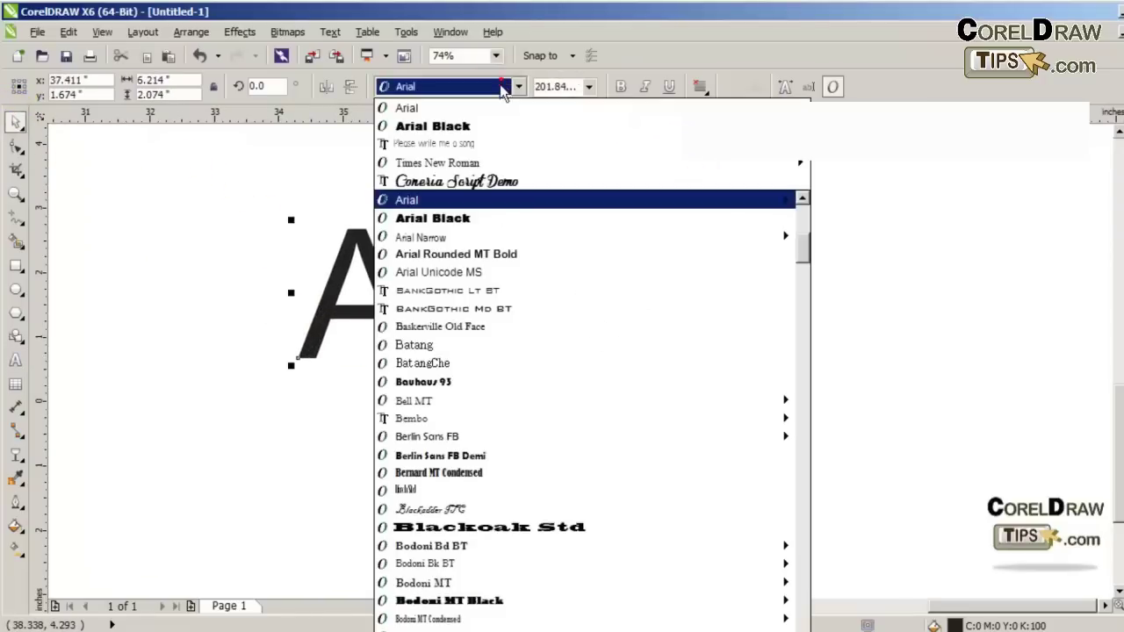
{"action": "left_click", "coordinate": [466, 125]}
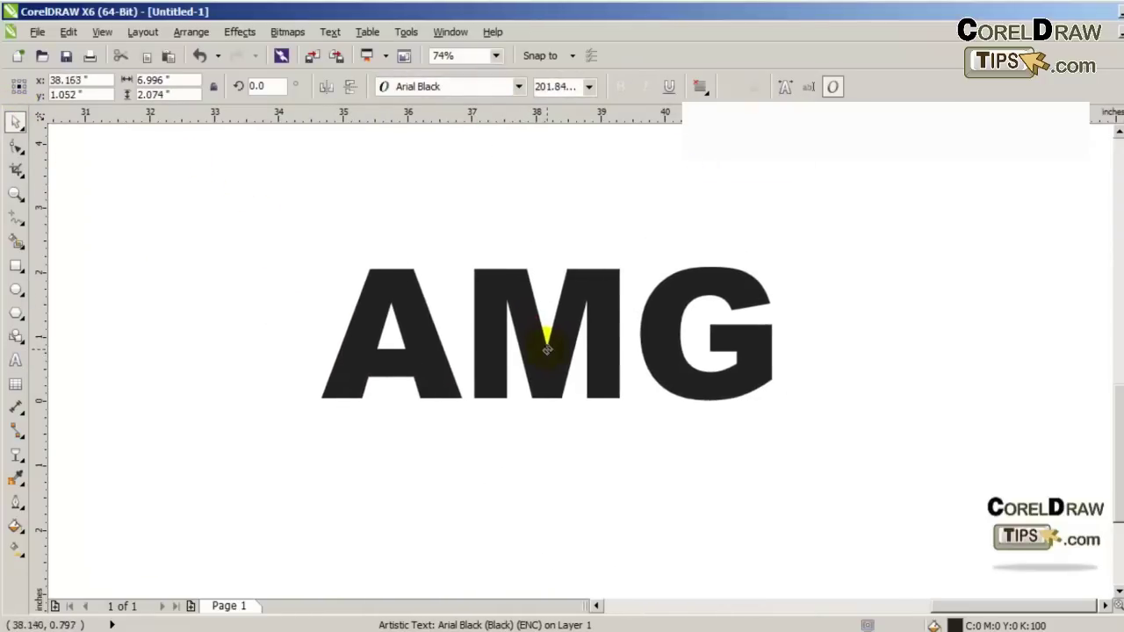
{"action": "left_click_drag", "start_coordinate": [782, 402], "coordinate": [806, 412]}
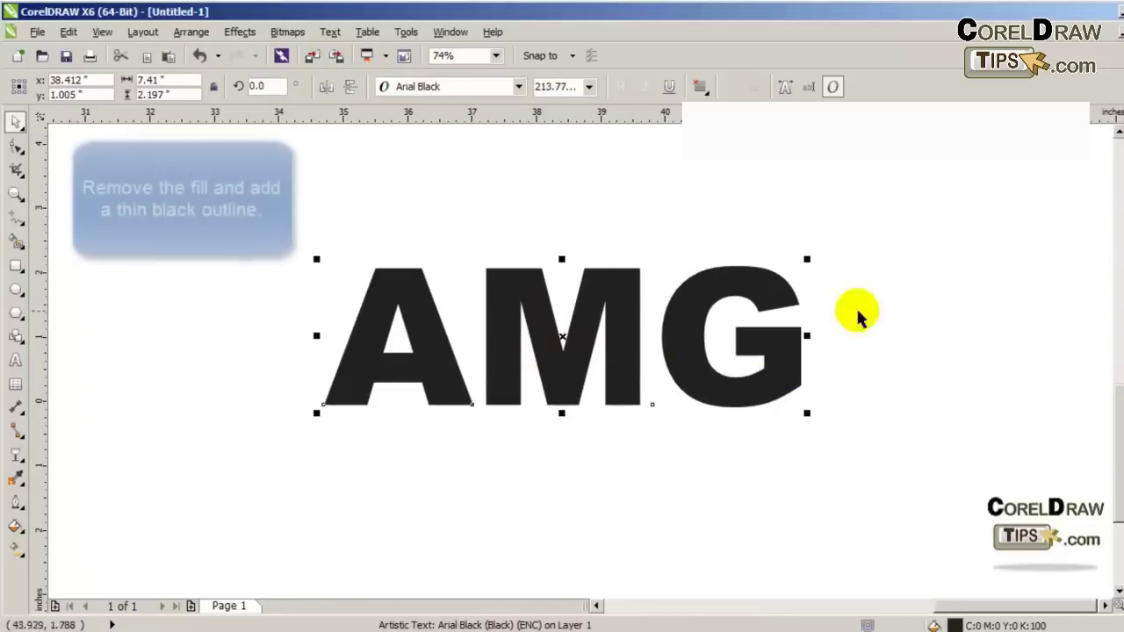
- Give the AMG text a hairline outline and remove its fill
{"action": "left_click", "coordinate": [16, 506]}
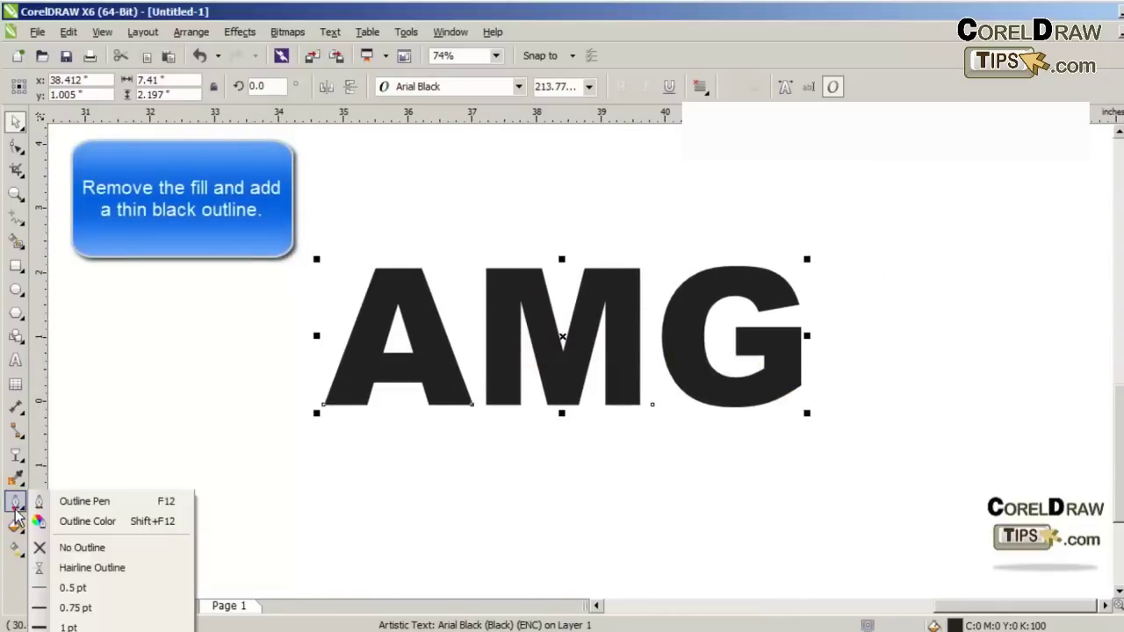
{"action": "left_click", "coordinate": [94, 568]}
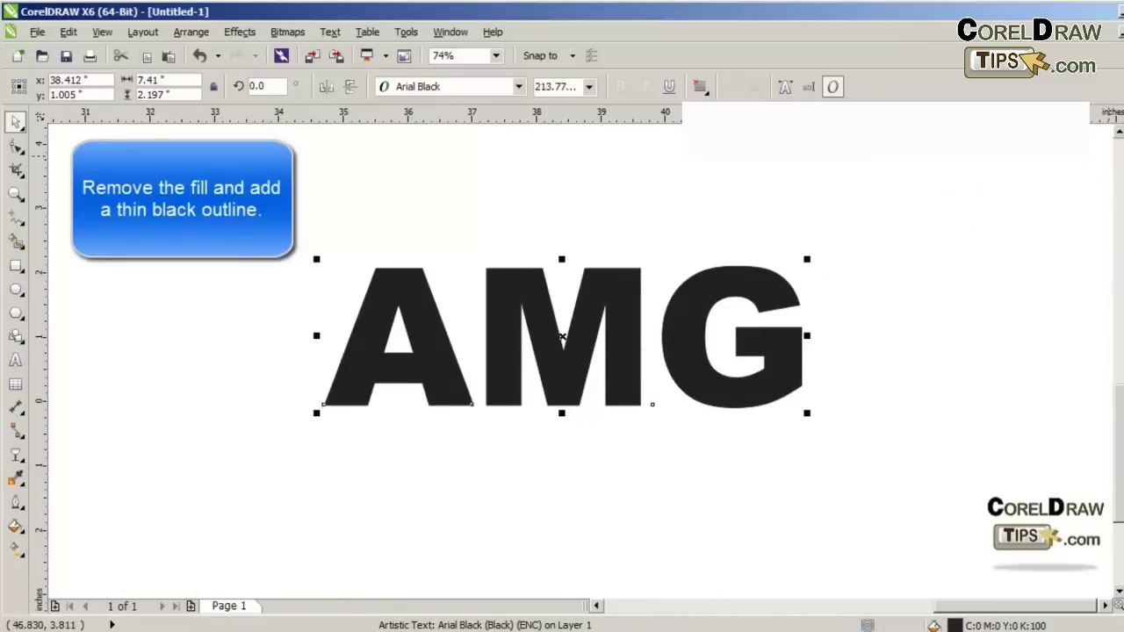
{"action": "left_click", "coordinate": [1120, 148]}
{"action": "left_click", "coordinate": [965, 220]}
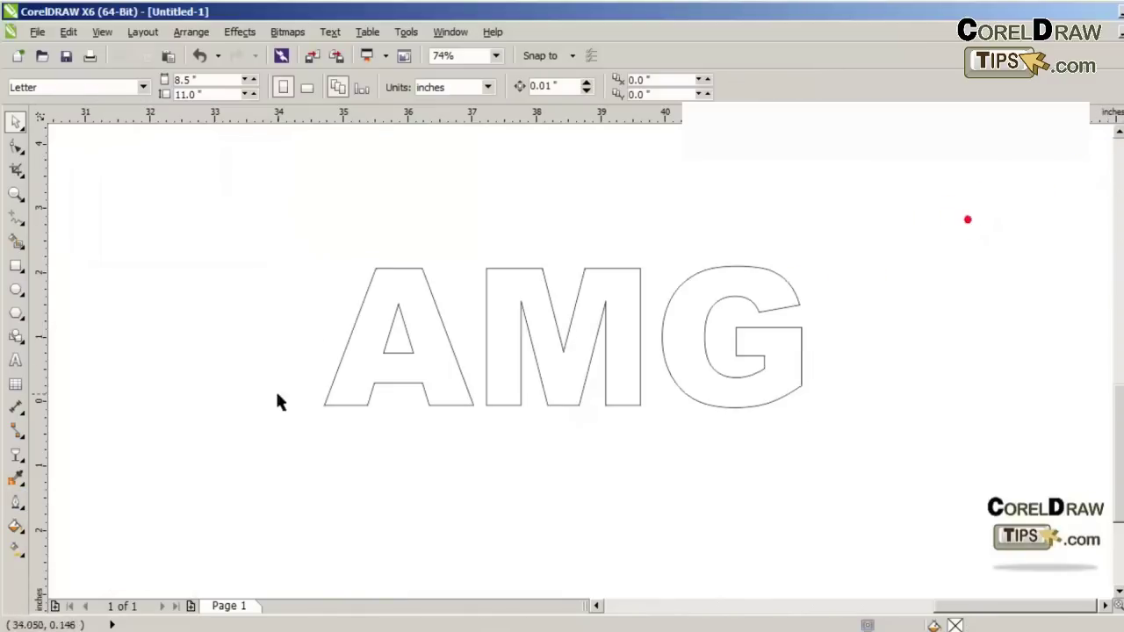
{"action": "left_click", "coordinate": [16, 290]}
- Draw an ellipse across the AMG letters and pick cyan as the Smart Fill colour
{"action": "left_click_drag", "start_coordinate": [247, 196], "coordinate": [845, 360]}
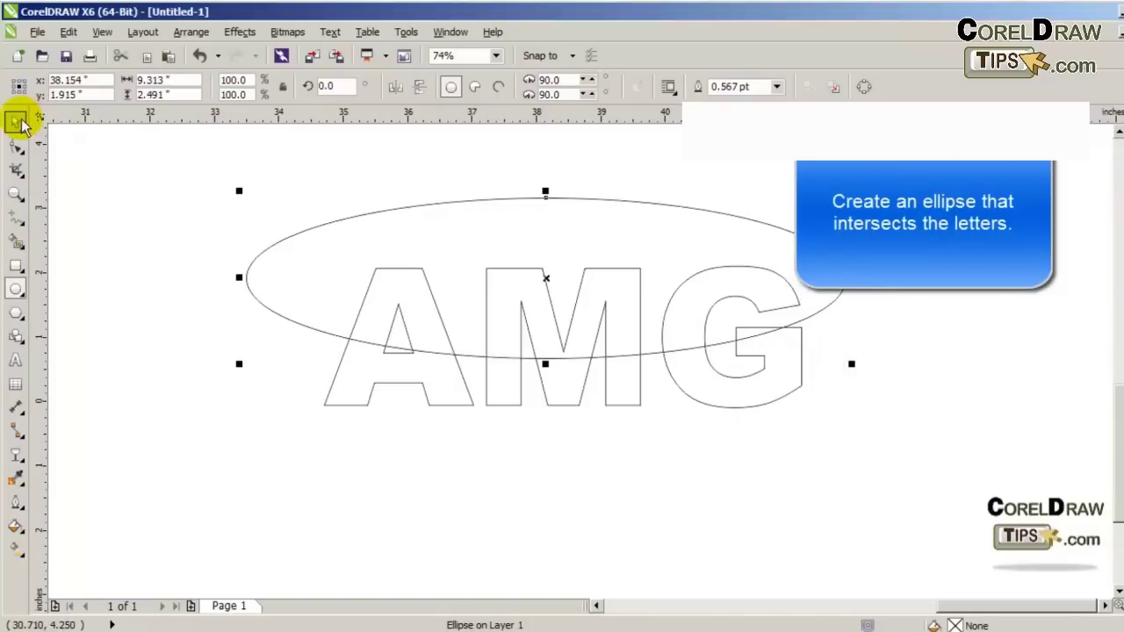
{"action": "left_click", "coordinate": [110, 281]}
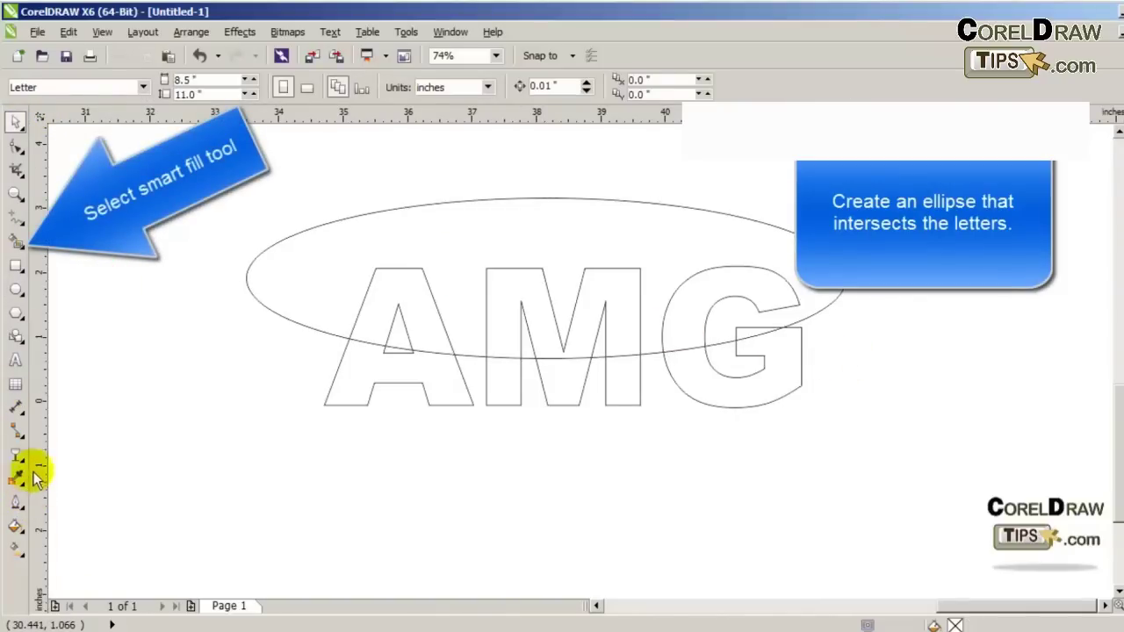
{"action": "left_click", "coordinate": [16, 242]}
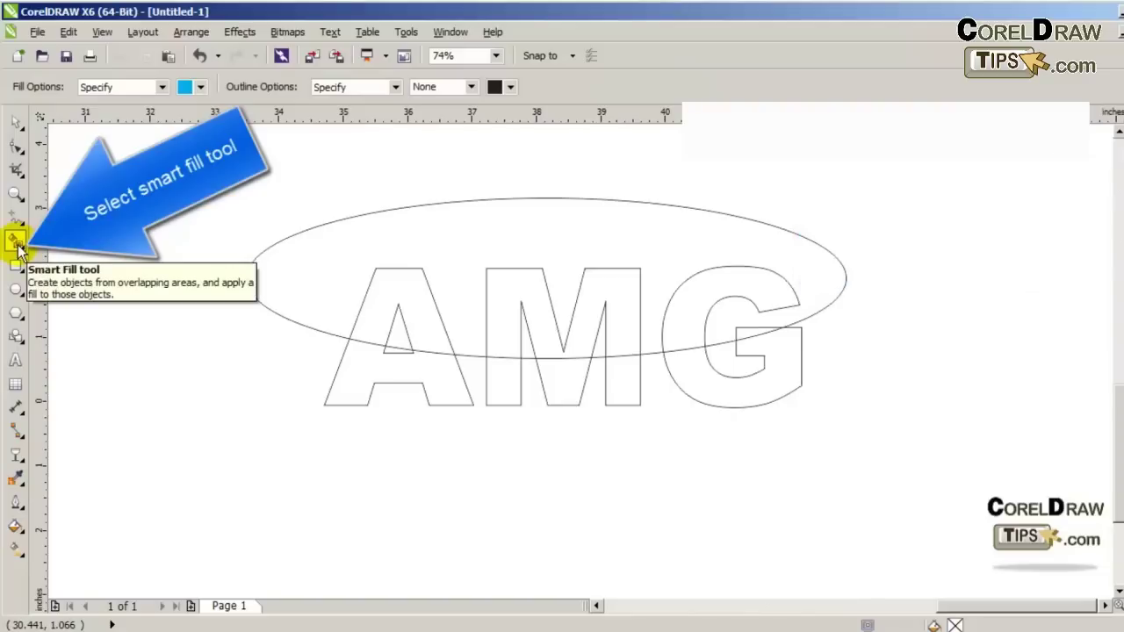
{"action": "left_click", "coordinate": [201, 88]}
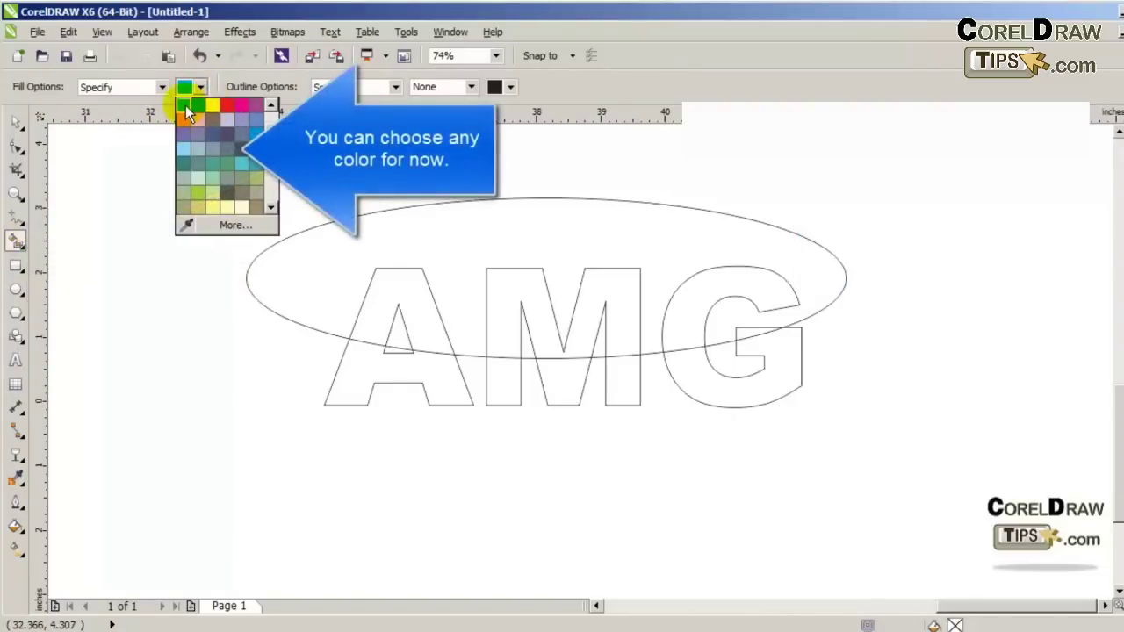
{"action": "left_click", "coordinate": [185, 106]}
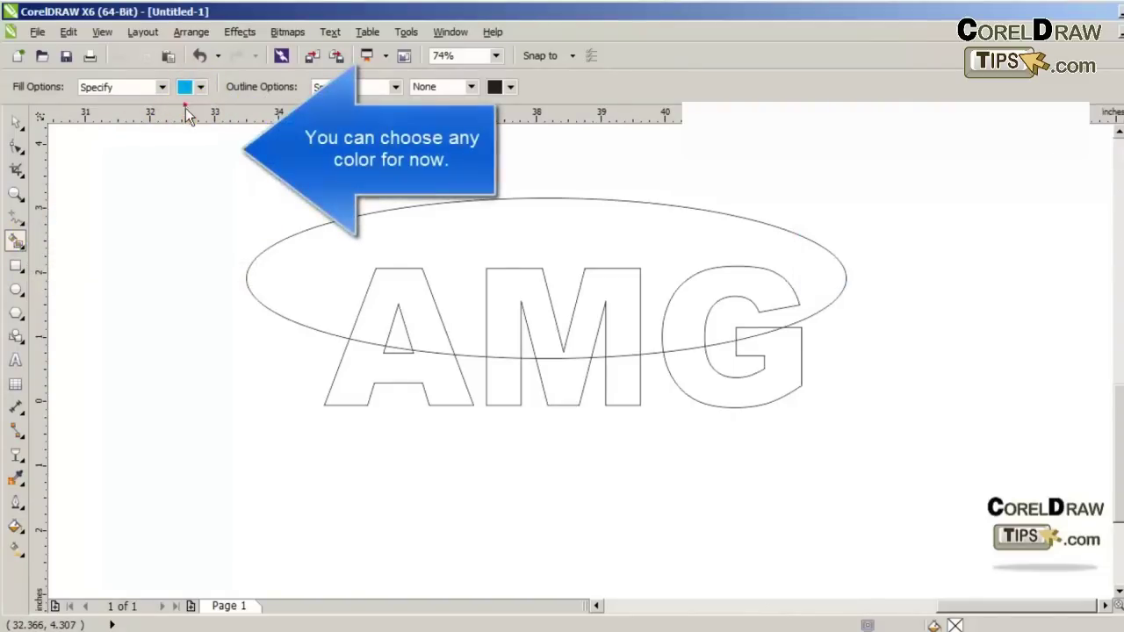
- Fill the lower areas of the A, M and G below the ellipse with cyan
{"action": "left_click", "coordinate": [342, 381]}
{"action": "left_click", "coordinate": [506, 397]}
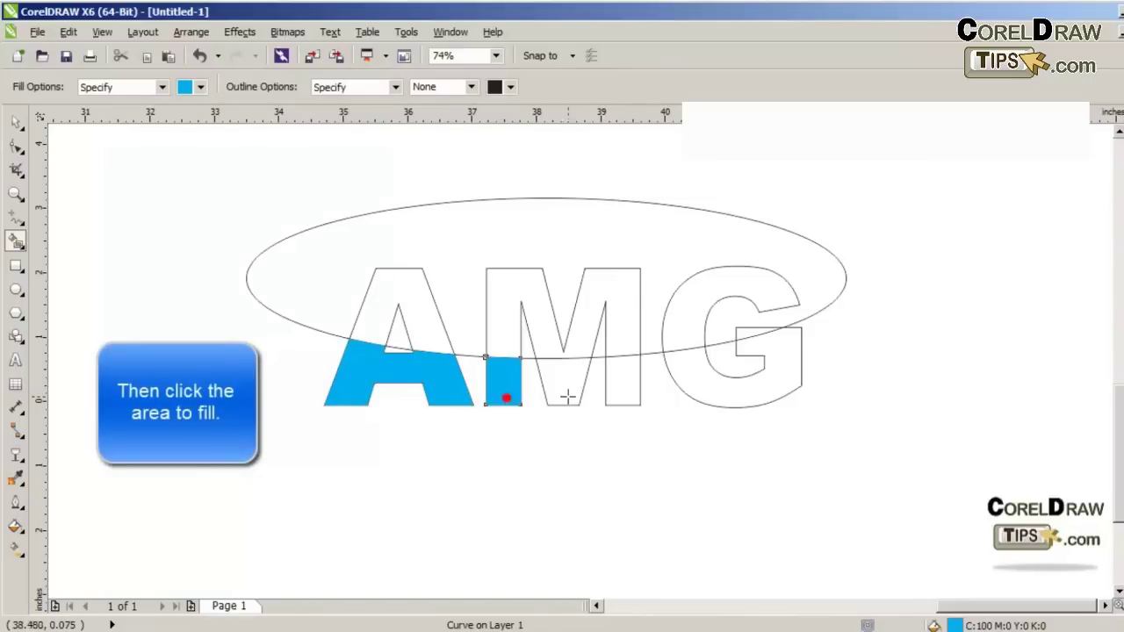
{"action": "left_click", "coordinate": [568, 396]}
{"action": "left_click", "coordinate": [615, 393]}
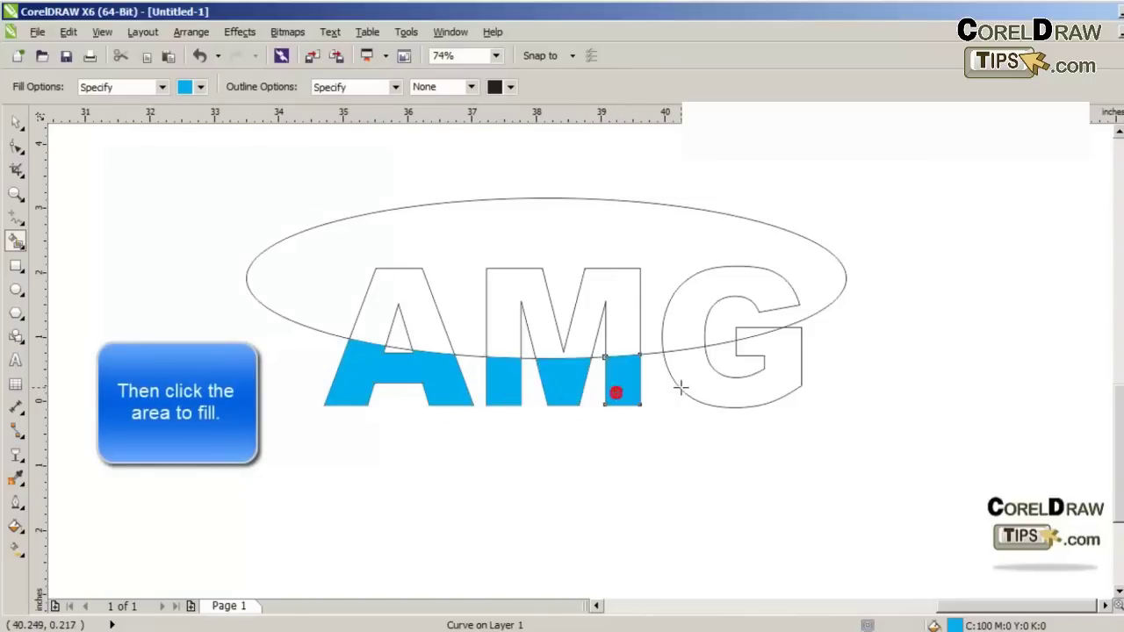
{"action": "left_click", "coordinate": [686, 383]}
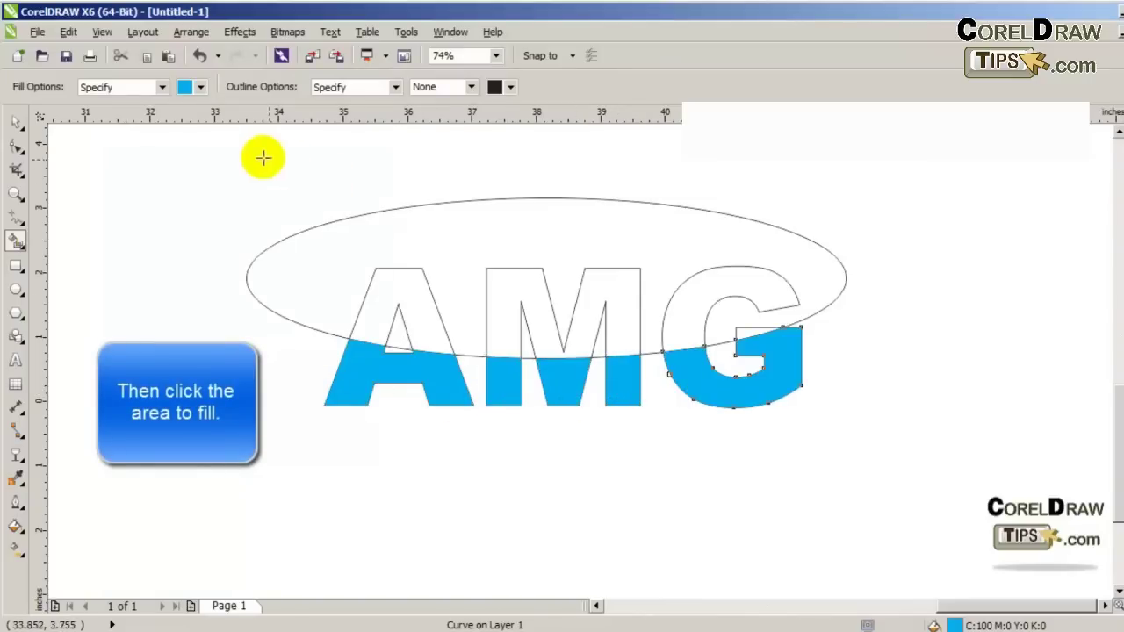
- Delete the guiding ellipse, leaving only the filled pieces
{"action": "left_click", "coordinate": [15, 121]}
{"action": "left_click", "coordinate": [115, 188]}
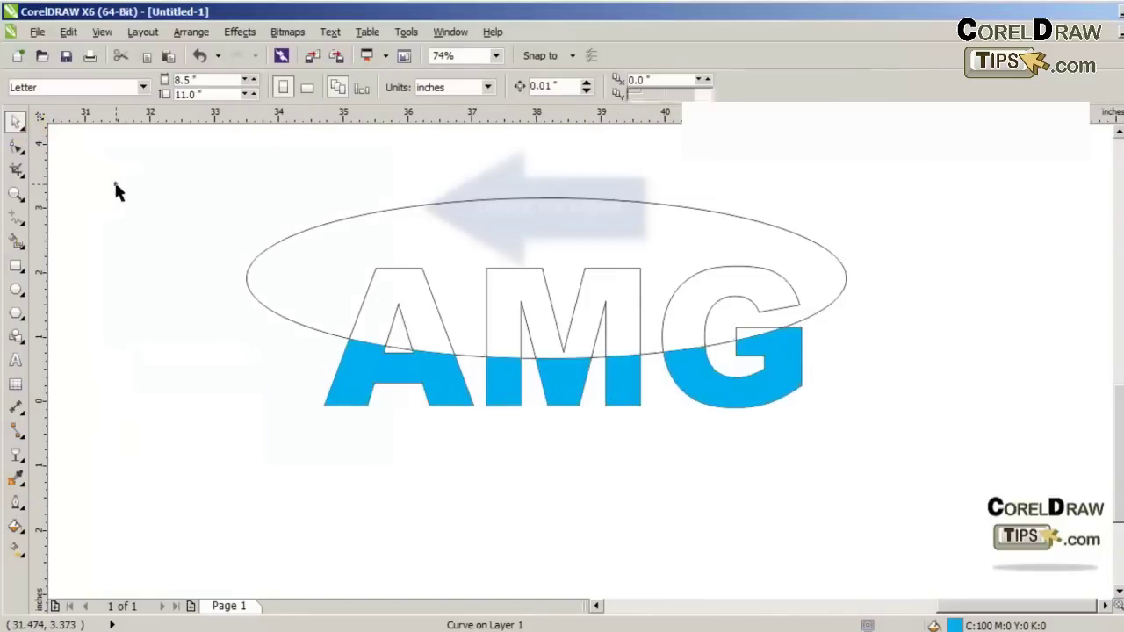
{"action": "left_click", "coordinate": [355, 234]}
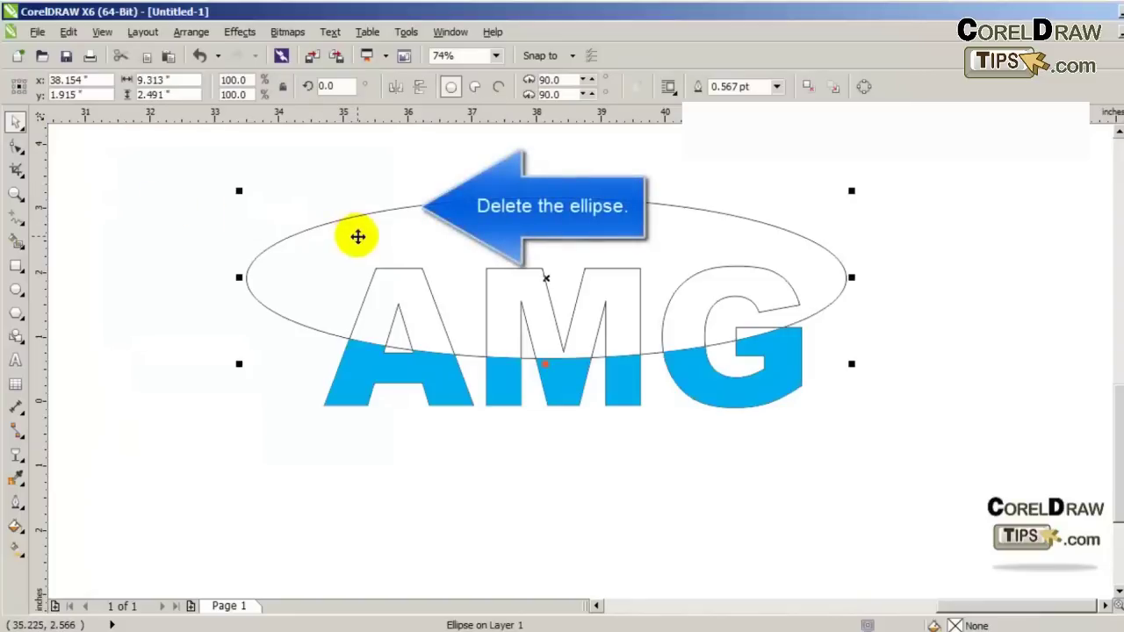
{"action": "key", "text": "Delete"}
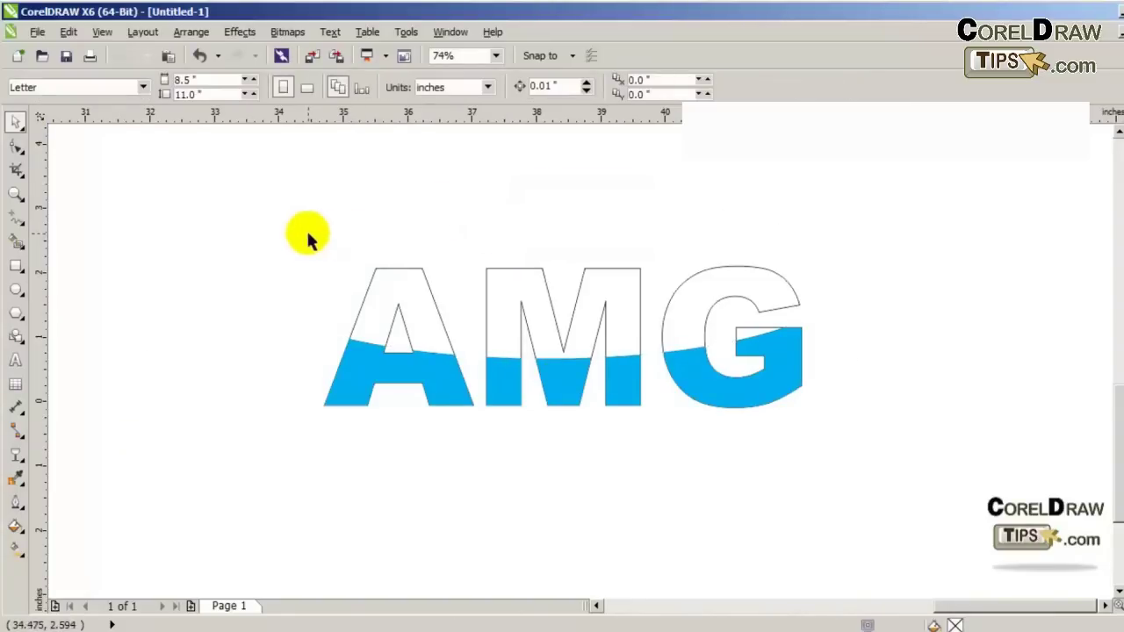
- Fill the AMG text with Turquoise and remove its outline
{"action": "left_click", "coordinate": [417, 303]}
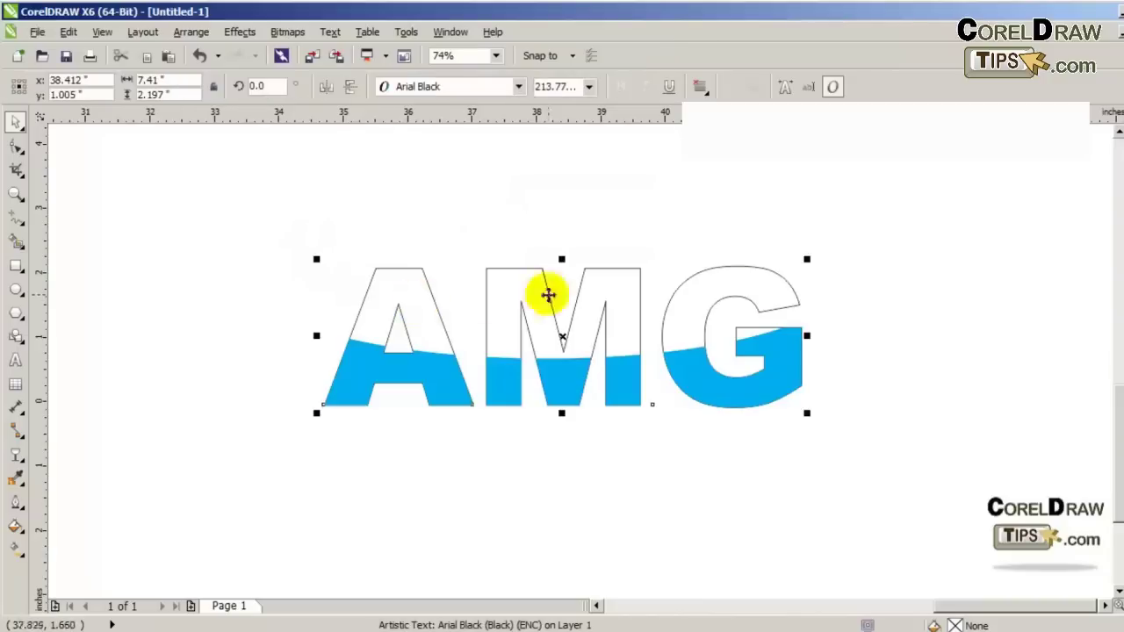
{"action": "left_click", "coordinate": [1115, 180]}
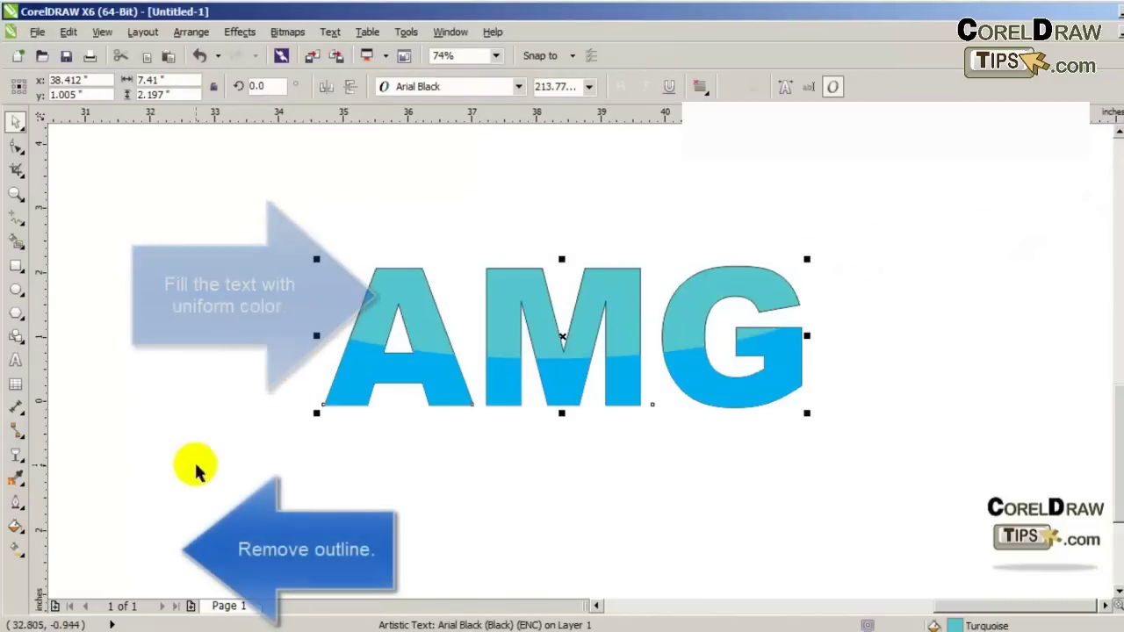
{"action": "left_click", "coordinate": [14, 500]}
{"action": "left_click", "coordinate": [88, 547]}
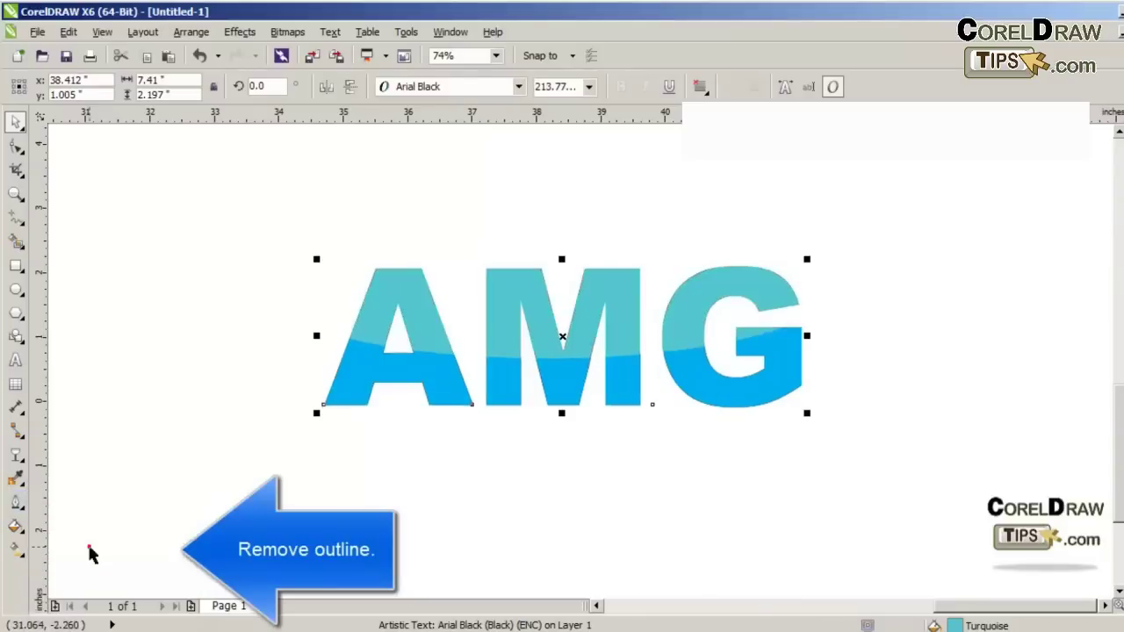
{"action": "left_click", "coordinate": [154, 517]}
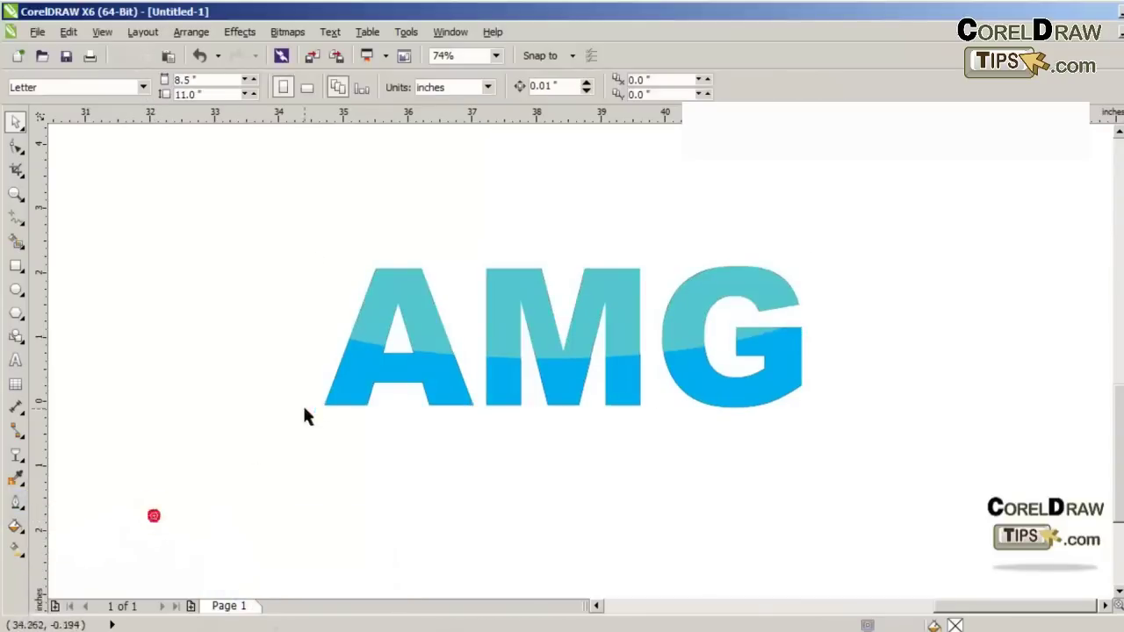
- Recolour the cyan lower pieces of the A and M Sea Green
{"action": "left_click", "coordinate": [348, 395]}
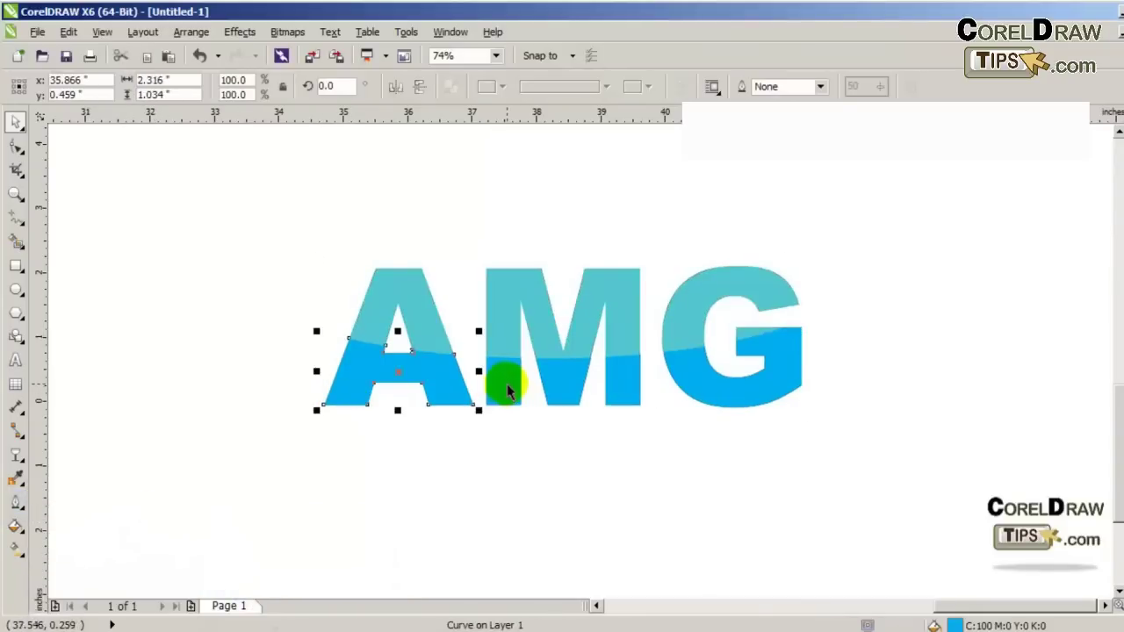
{"action": "left_click", "coordinate": [504, 383], "text": "shift"}
{"action": "left_click", "coordinate": [557, 381], "text": "shift"}
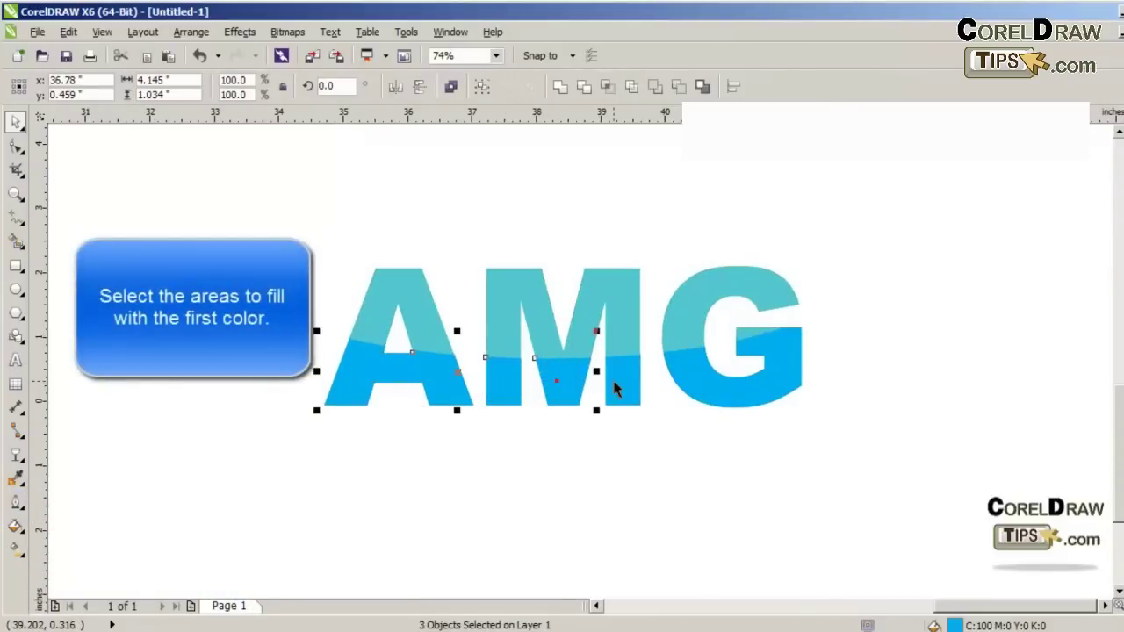
{"action": "left_click", "coordinate": [615, 389], "text": "shift"}
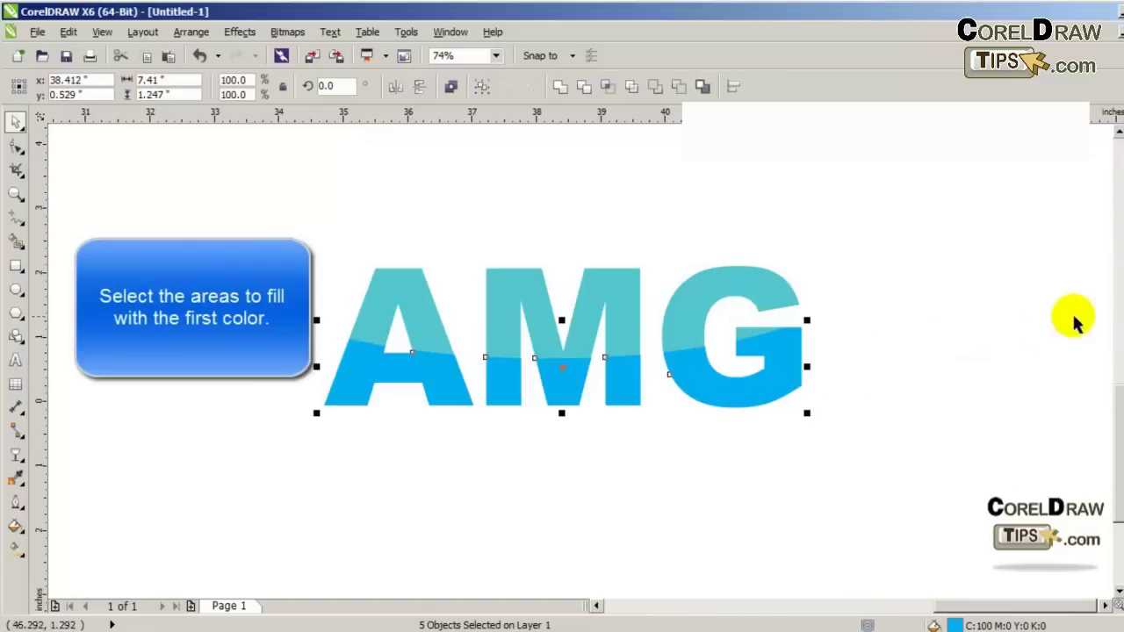
{"action": "left_click", "coordinate": [1018, 256]}
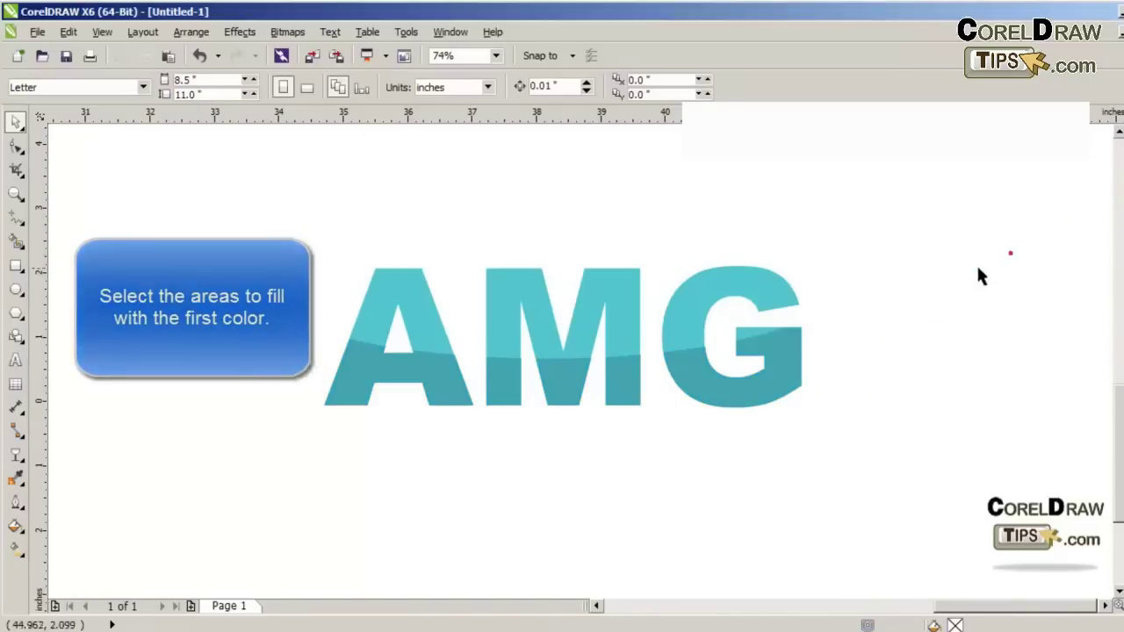
{"action": "left_click", "coordinate": [622, 283]}
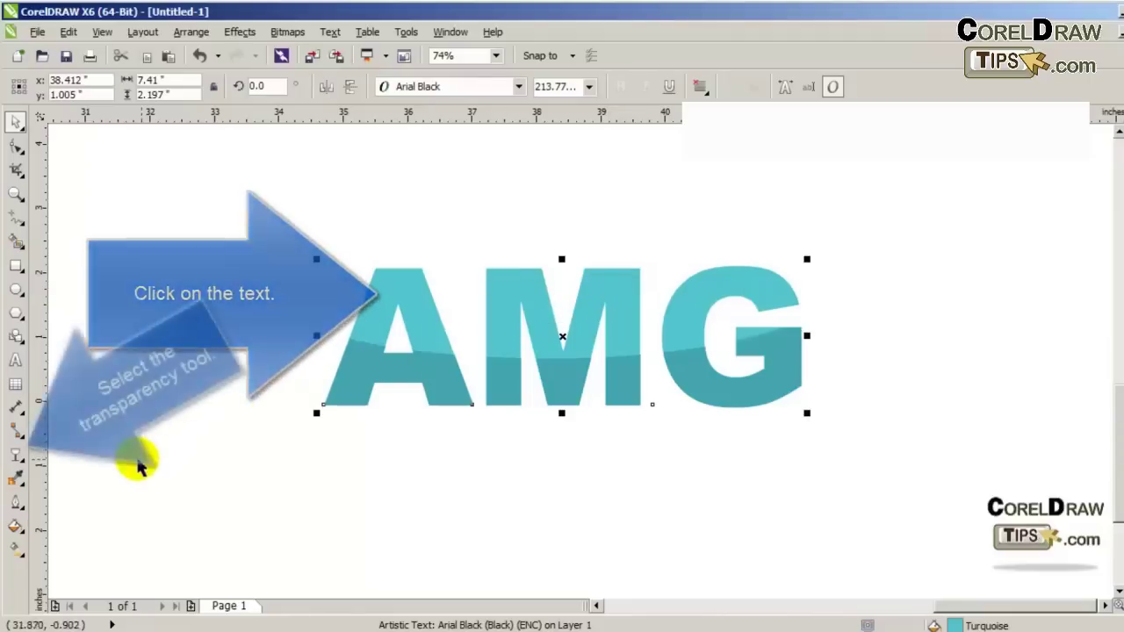
- Apply a vertical linear transparency to AMG so the letters fade lighter toward the top
{"action": "left_click", "coordinate": [14, 456]}
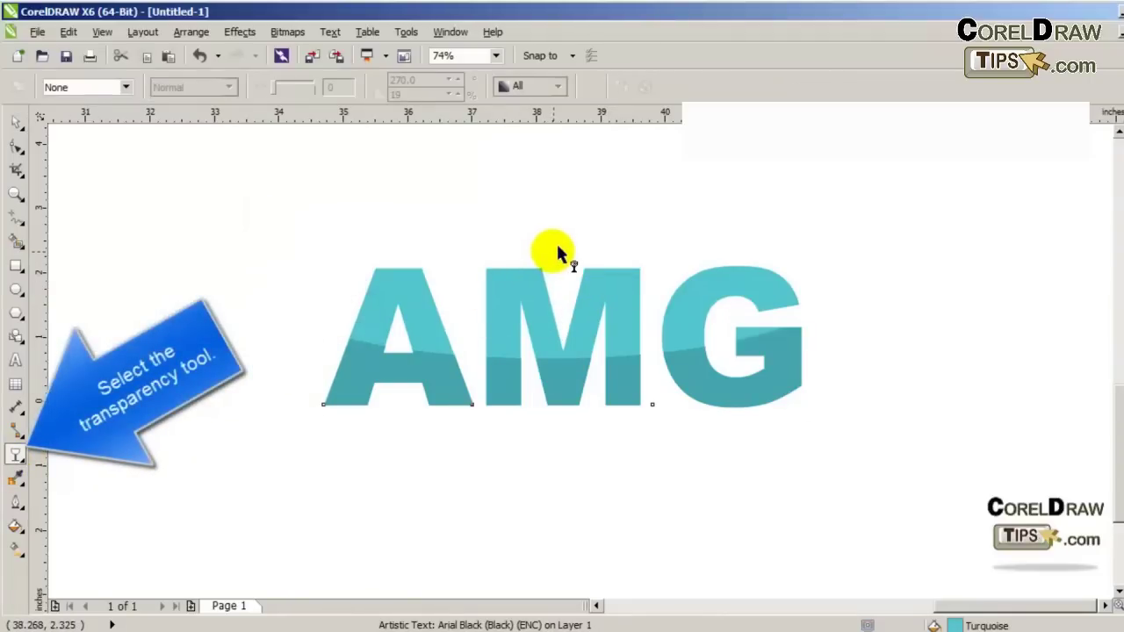
{"action": "left_click_drag", "start_coordinate": [552, 251], "coordinate": [552, 391]}
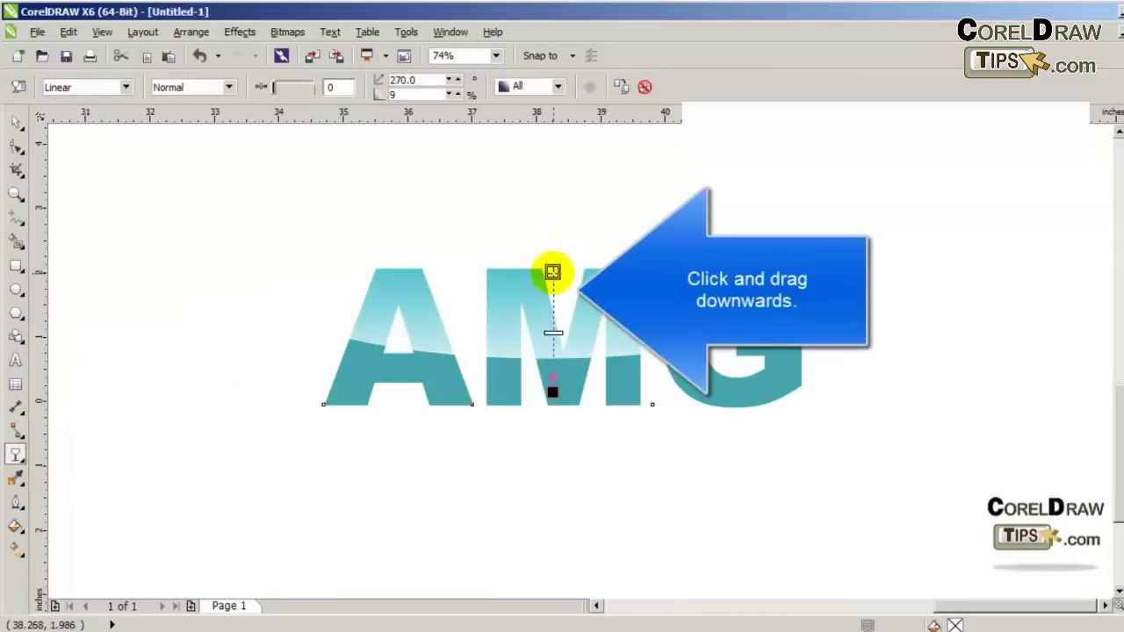
{"action": "left_click", "coordinate": [16, 123]}
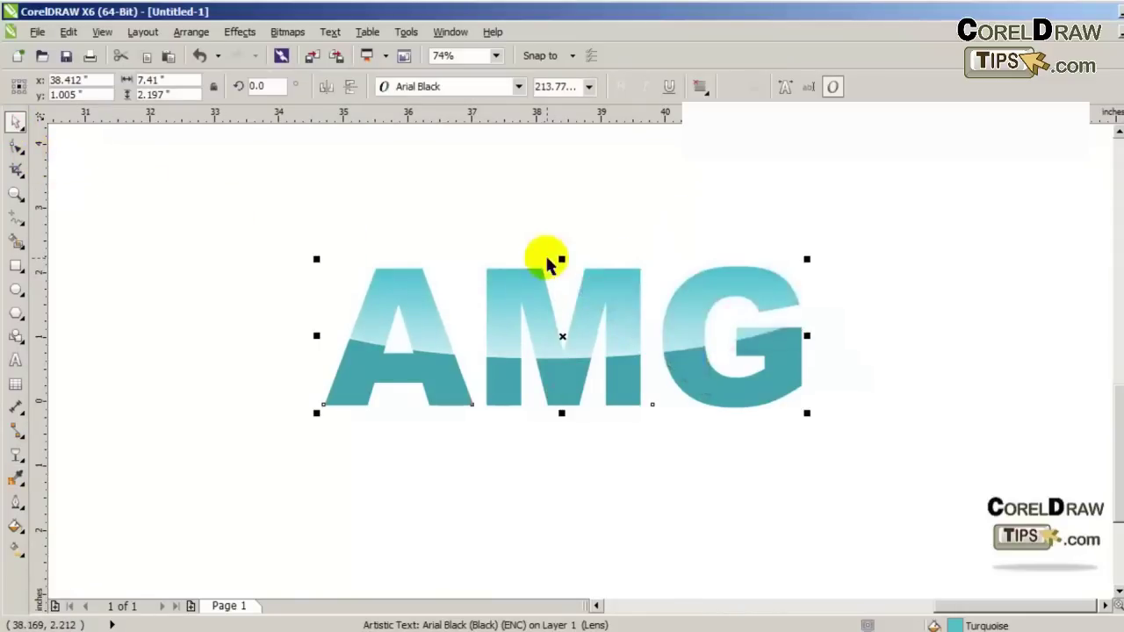
{"action": "left_click", "coordinate": [499, 215]}
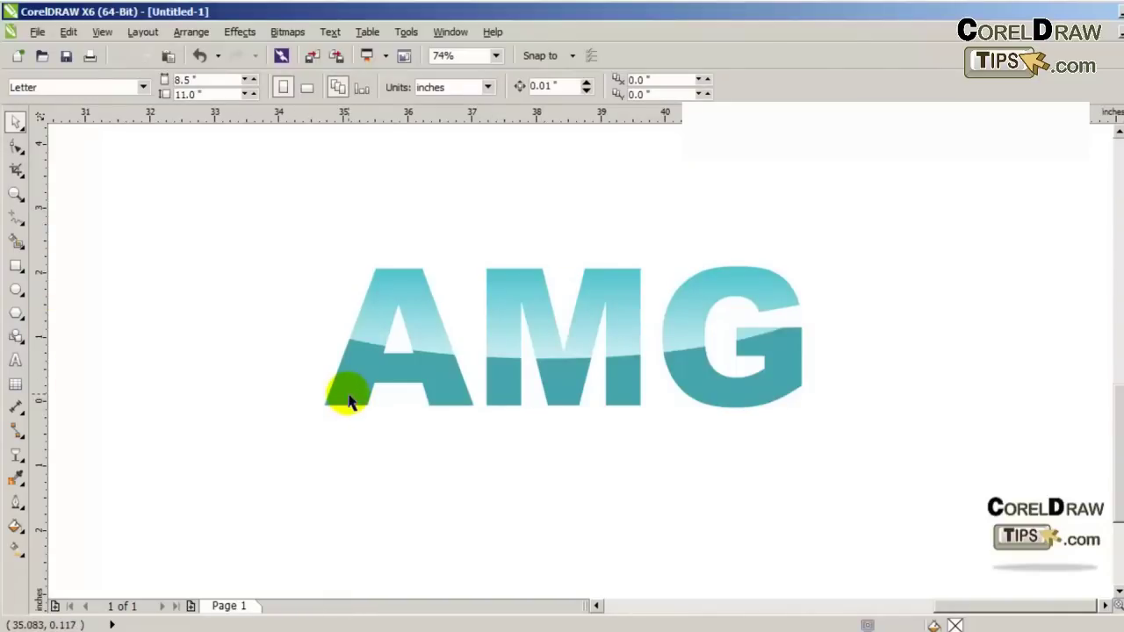
- Draw an ellipse across AMG, skew it about 3.6° and flatten it to 1.535 inches tall
{"action": "left_click", "coordinate": [16, 288]}
{"action": "left_click_drag", "start_coordinate": [226, 234], "coordinate": [849, 379]}
{"action": "left_click_drag", "start_coordinate": [221, 305], "coordinate": [266, 305]}
{"action": "left_click_drag", "start_coordinate": [560, 228], "coordinate": [560, 238]}
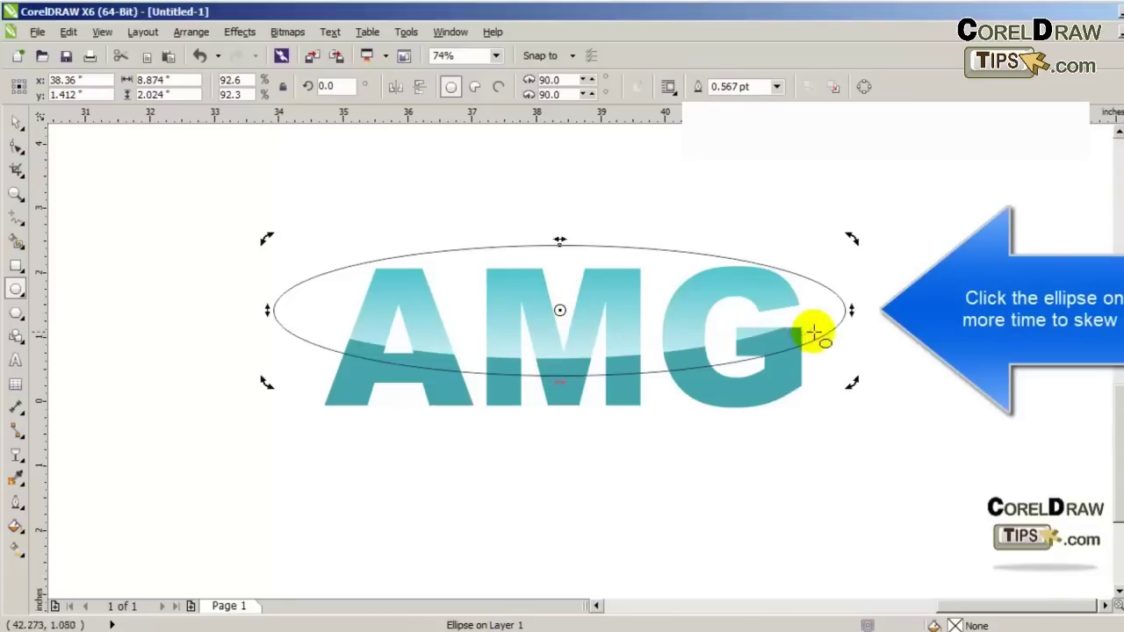
{"action": "left_click_drag", "start_coordinate": [853, 312], "coordinate": [851, 297]}
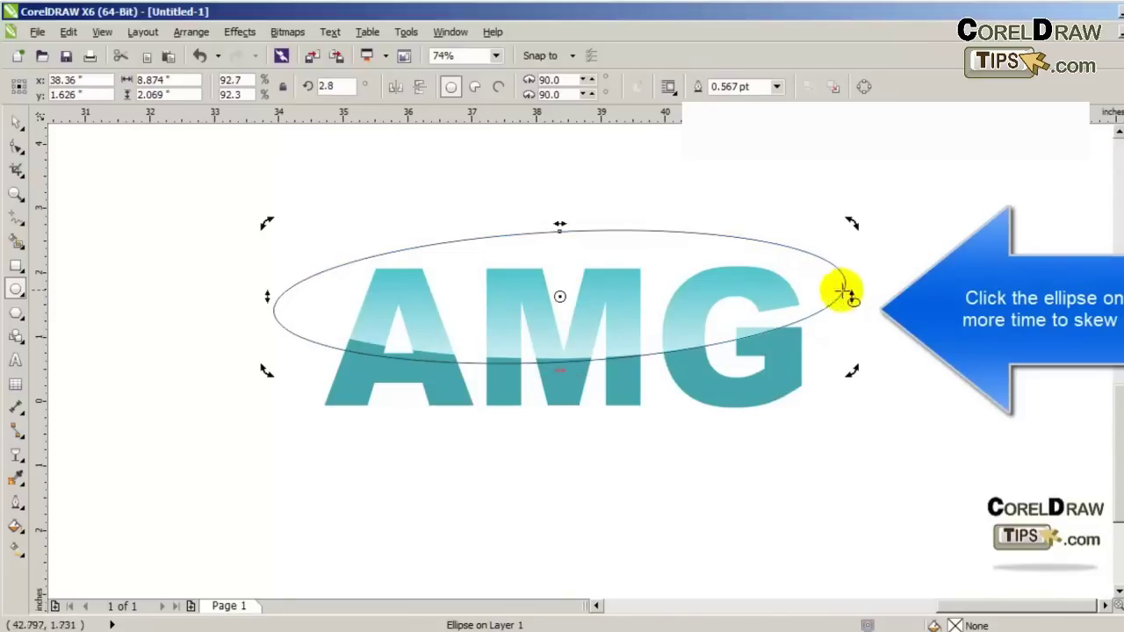
{"action": "mouse_move", "coordinate": [279, 303]}
{"action": "left_mouse_down"}
{"action": "mouse_move", "coordinate": [264, 296]}
{"action": "mouse_move", "coordinate": [271, 319]}
{"action": "mouse_move", "coordinate": [268, 309]}
{"action": "left_mouse_up"}
{"action": "left_click", "coordinate": [17, 126]}
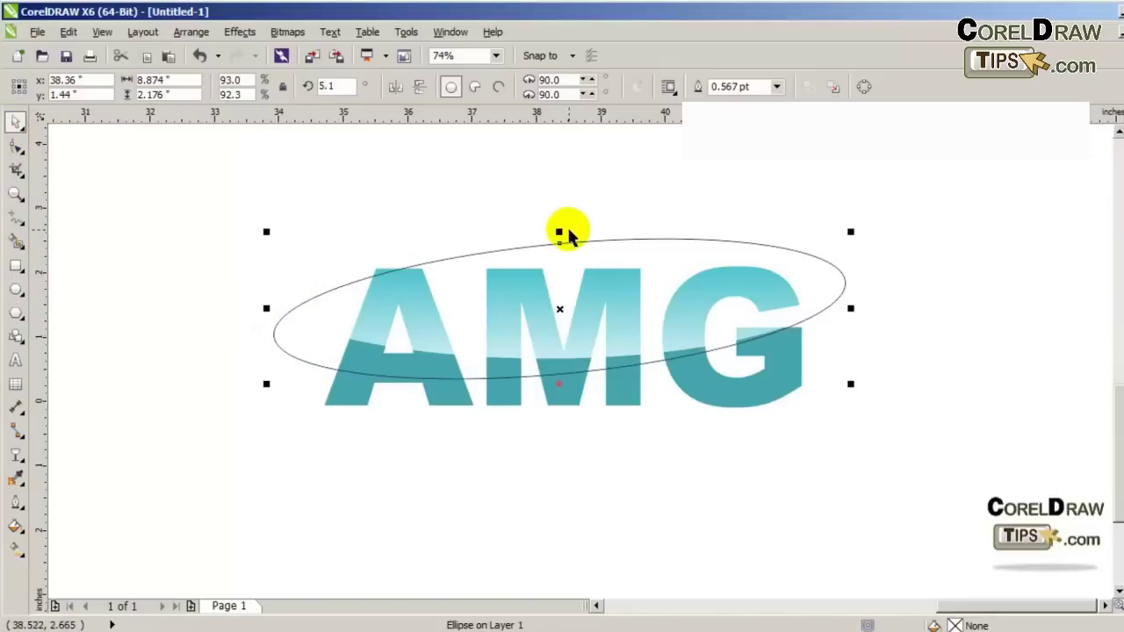
{"action": "left_click_drag", "start_coordinate": [561, 232], "coordinate": [557, 281]}
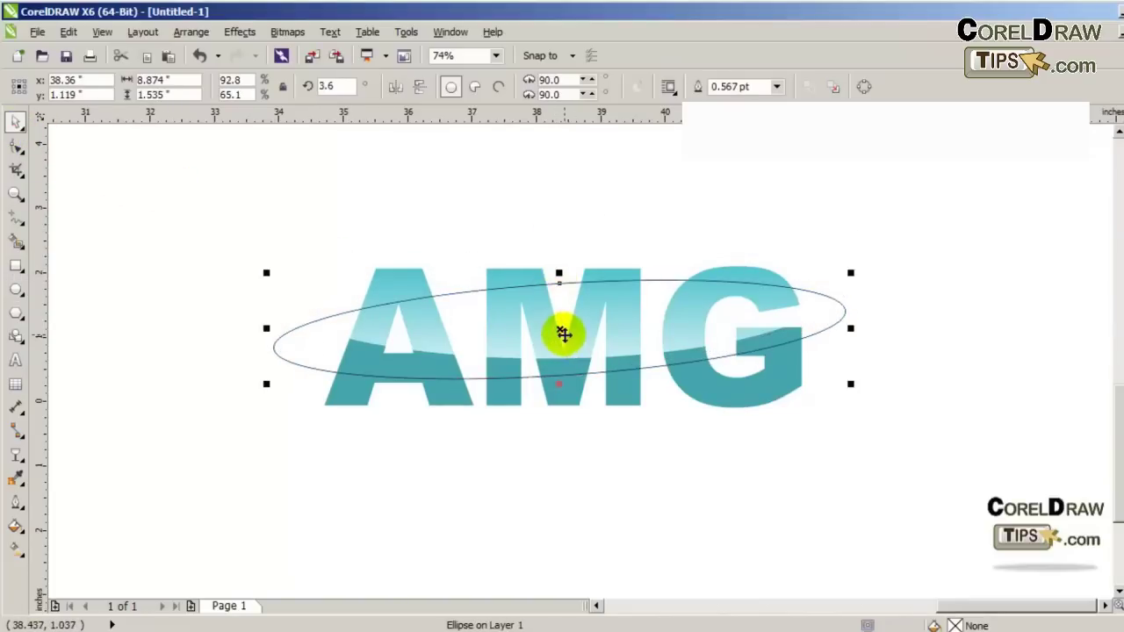
{"action": "left_click_drag", "start_coordinate": [565, 332], "coordinate": [571, 347]}
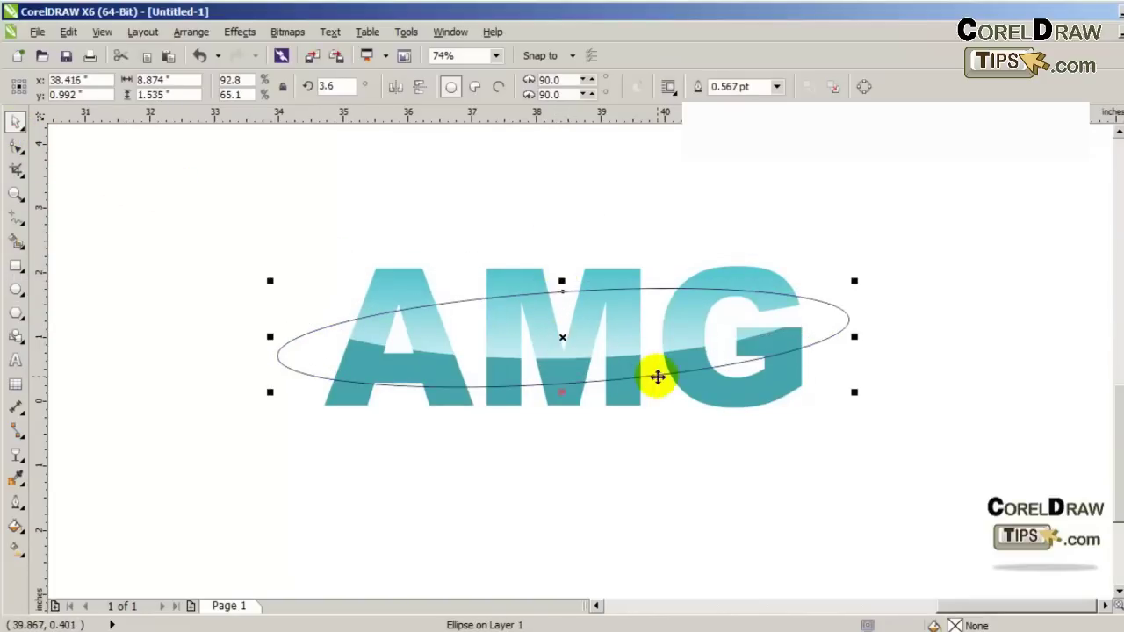
- Set the ellipse's Outline Pen width to 8.0 pt, after first trying 4.0 pt
{"action": "left_click", "coordinate": [15, 503]}
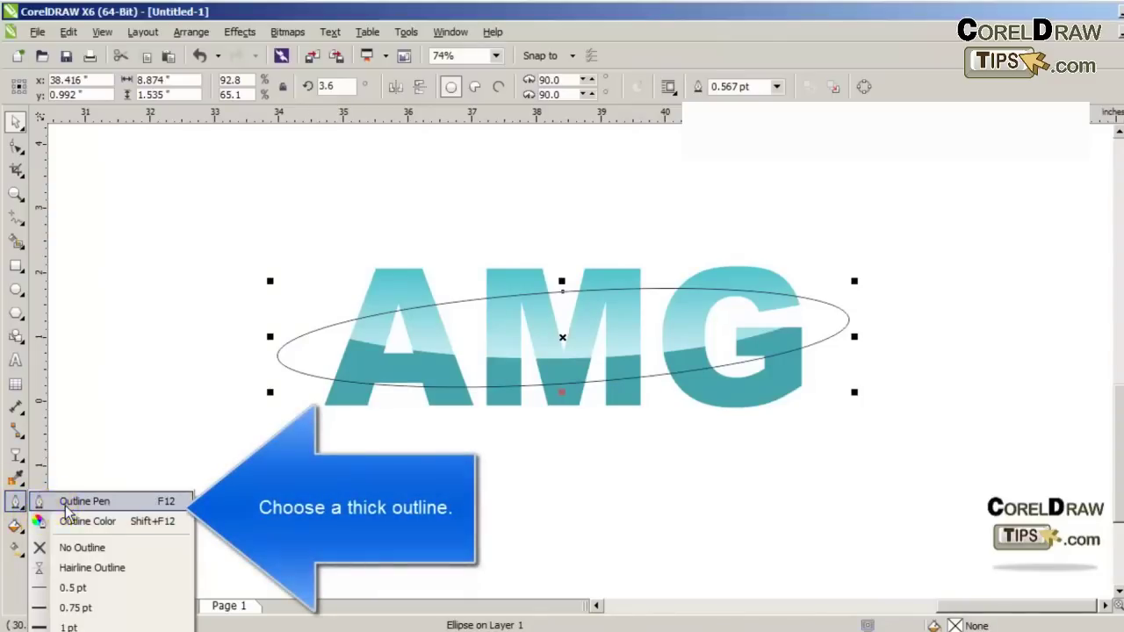
{"action": "left_click", "coordinate": [53, 501]}
{"action": "left_click", "coordinate": [481, 233]}
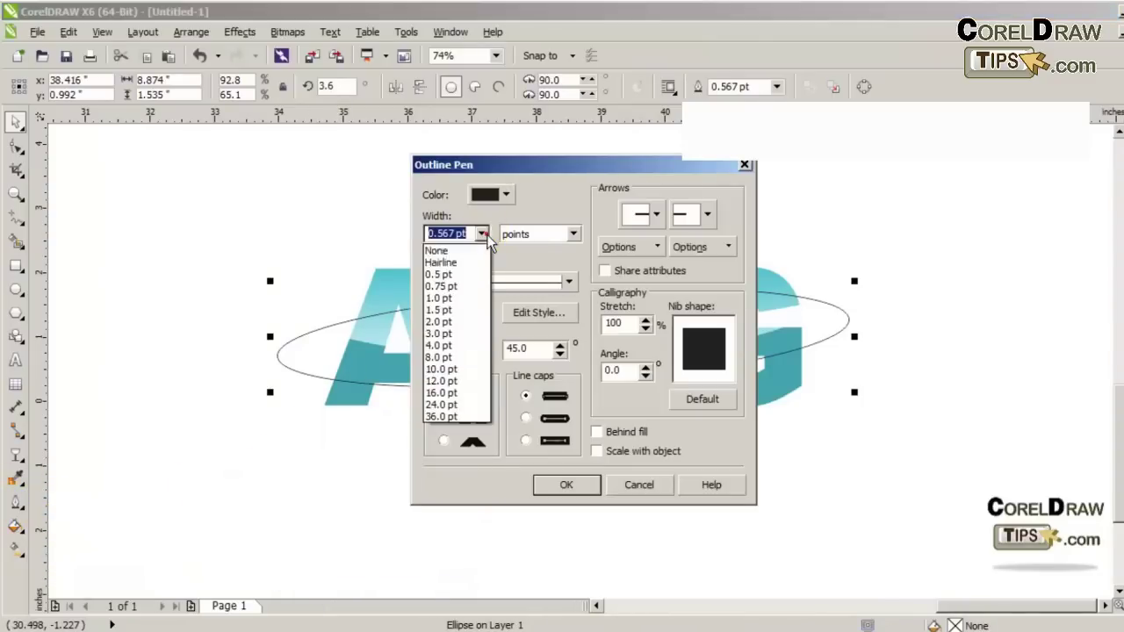
{"action": "left_click", "coordinate": [443, 346]}
{"action": "left_click", "coordinate": [566, 485]}
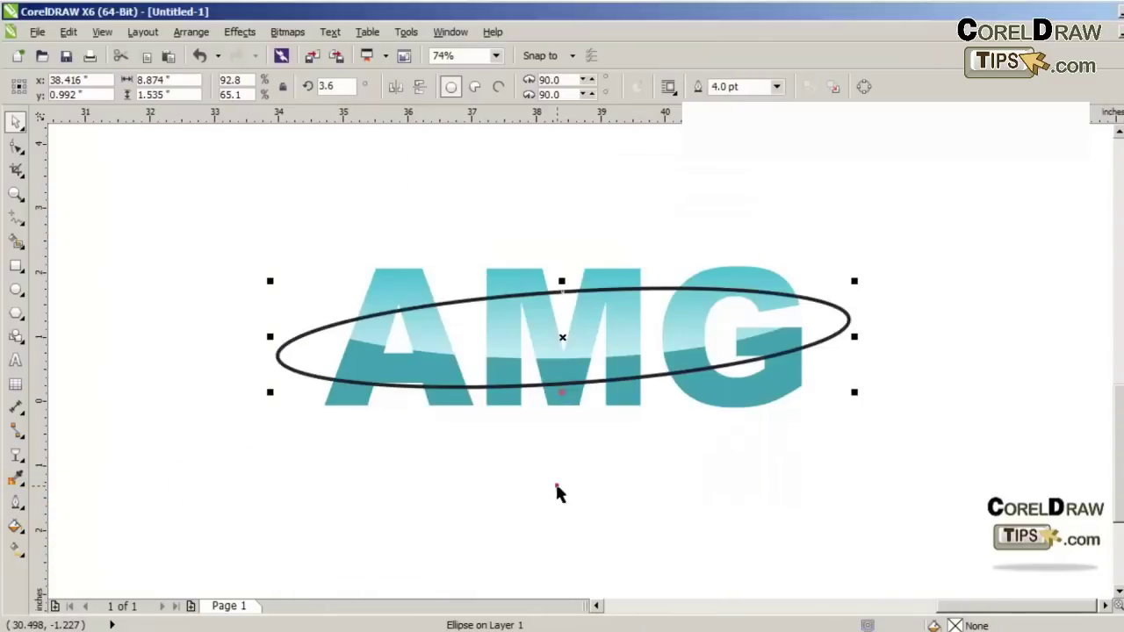
{"action": "left_click", "coordinate": [18, 510]}
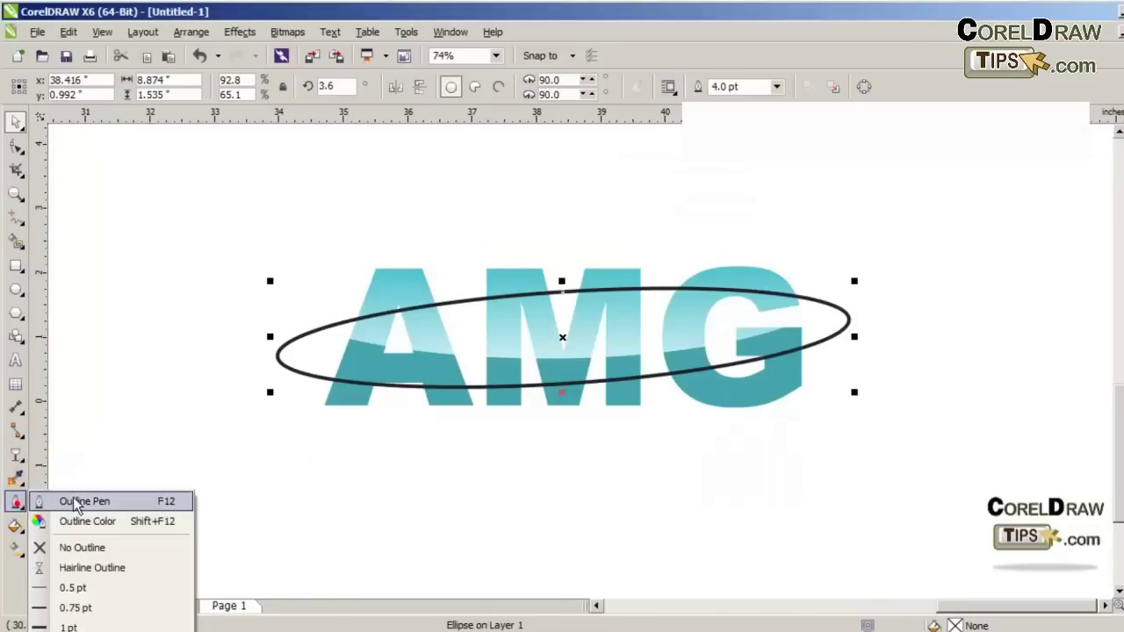
{"action": "left_click", "coordinate": [36, 500]}
{"action": "left_click", "coordinate": [481, 234]}
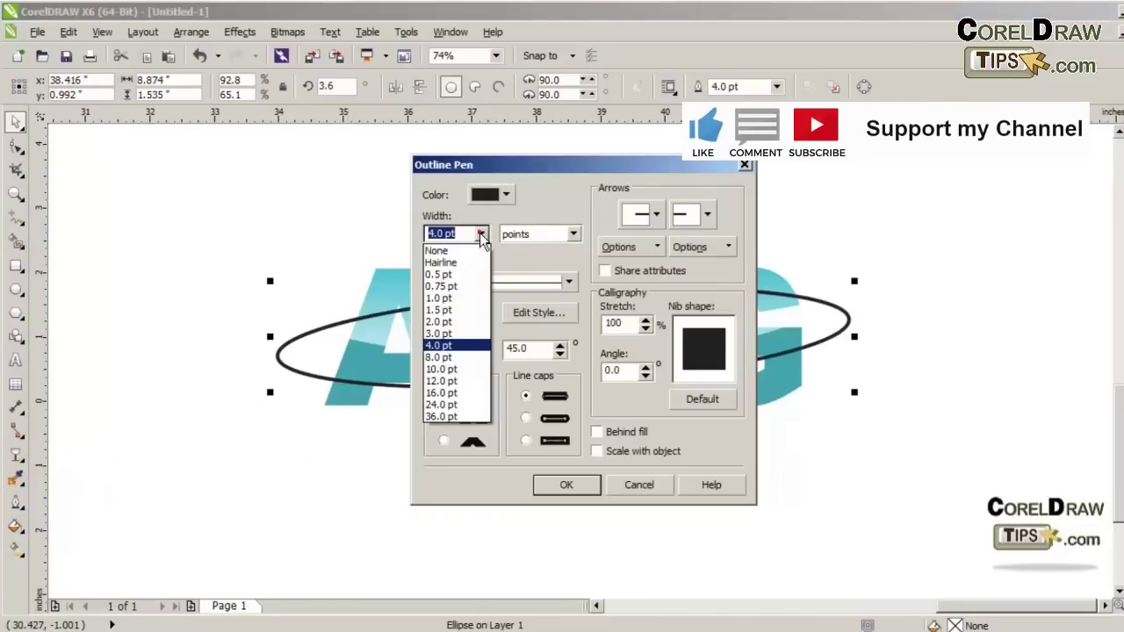
{"action": "left_click", "coordinate": [441, 358]}
{"action": "left_click", "coordinate": [564, 487]}
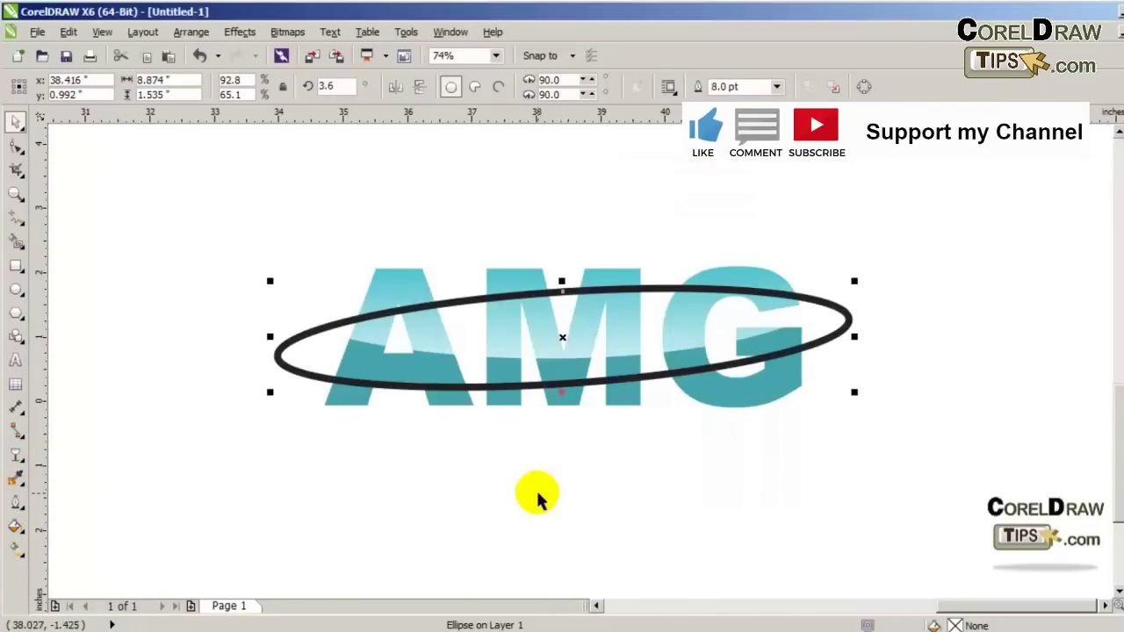
{"action": "left_click", "coordinate": [531, 497]}
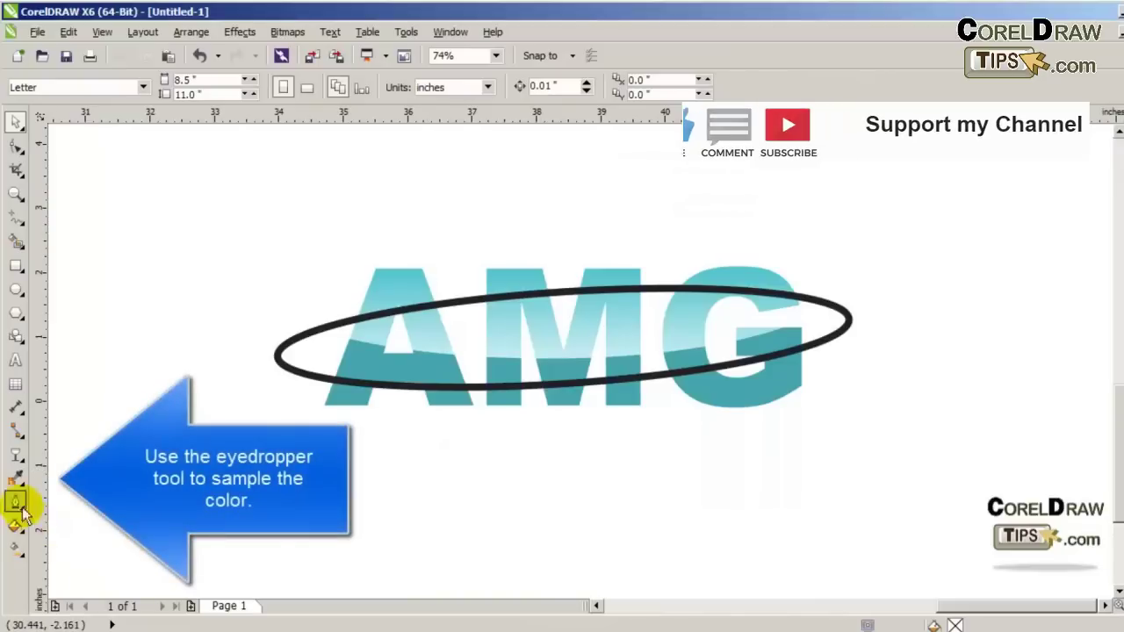
{"action": "left_click", "coordinate": [16, 479]}
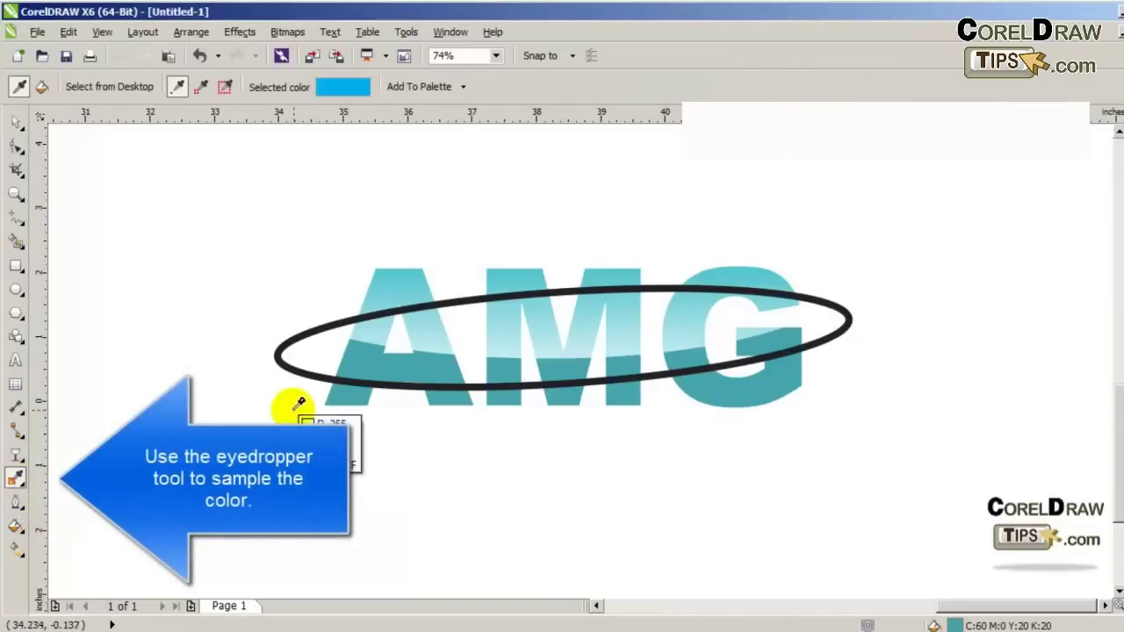
- Sample Sea Green from the lower letter pieces and apply it to the ellipse outline
{"action": "left_click", "coordinate": [343, 395]}
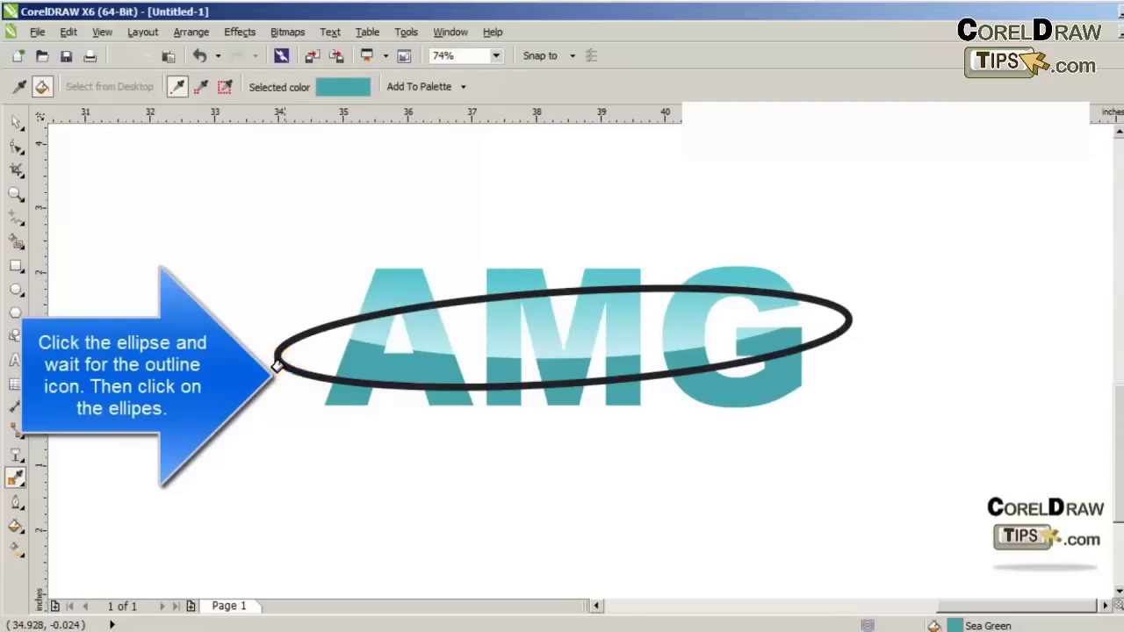
{"action": "left_click", "coordinate": [278, 367]}
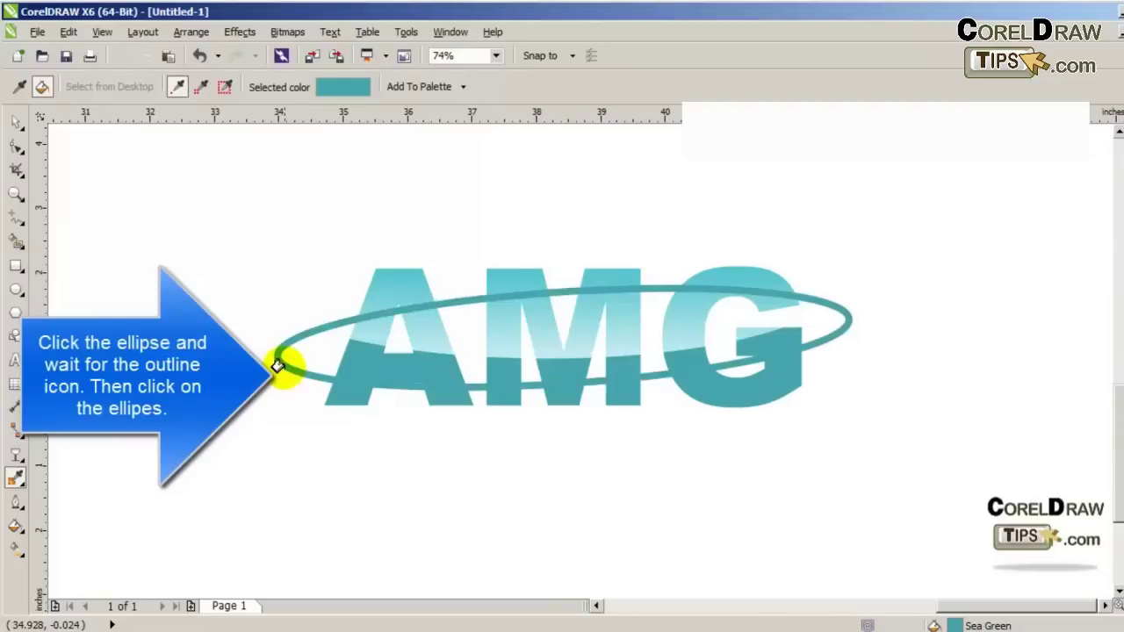
{"action": "left_click", "coordinate": [16, 121]}
{"action": "left_click", "coordinate": [278, 345]}
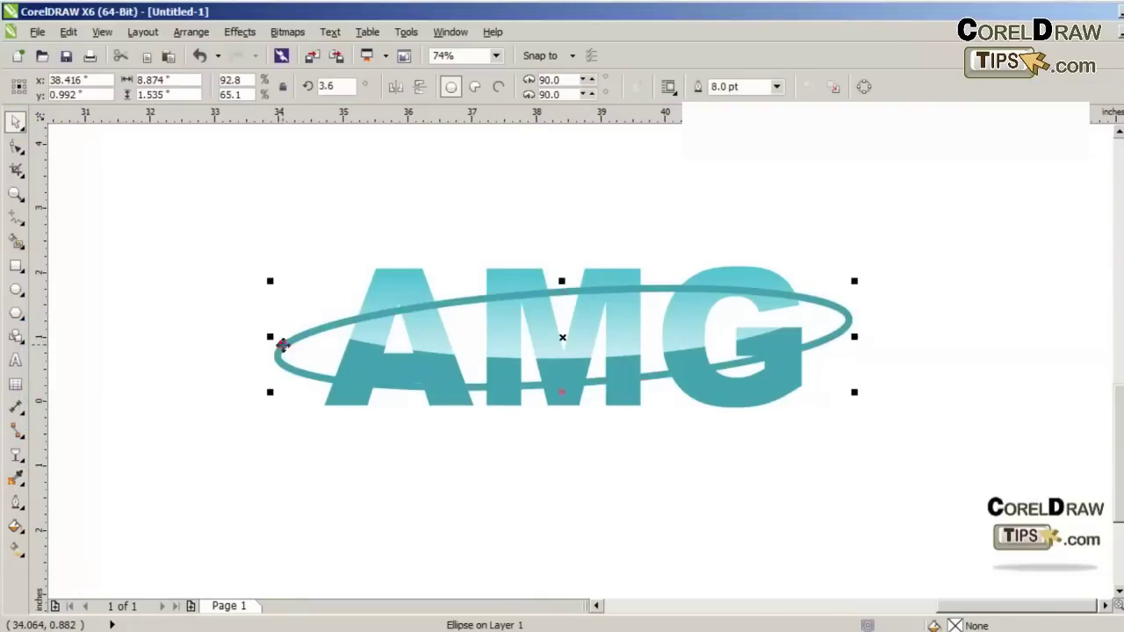
{"action": "left_click", "coordinate": [193, 33]}
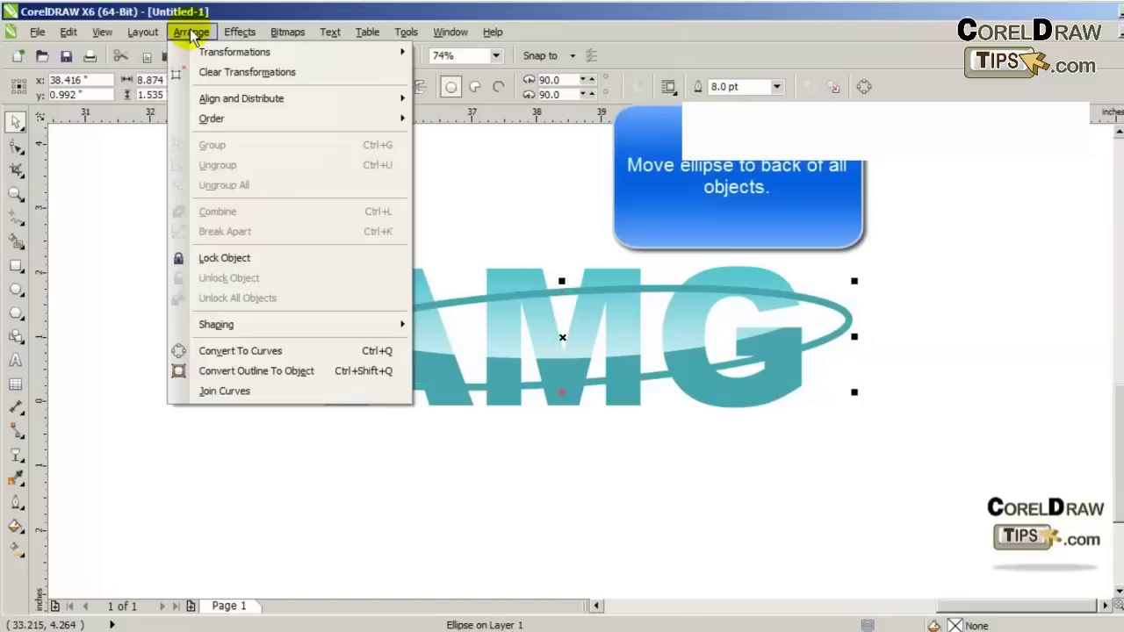
- Send the ellipse to the back of the page and flatten it to 1.387 inches tall
{"action": "mouse_move", "coordinate": [213, 116]}
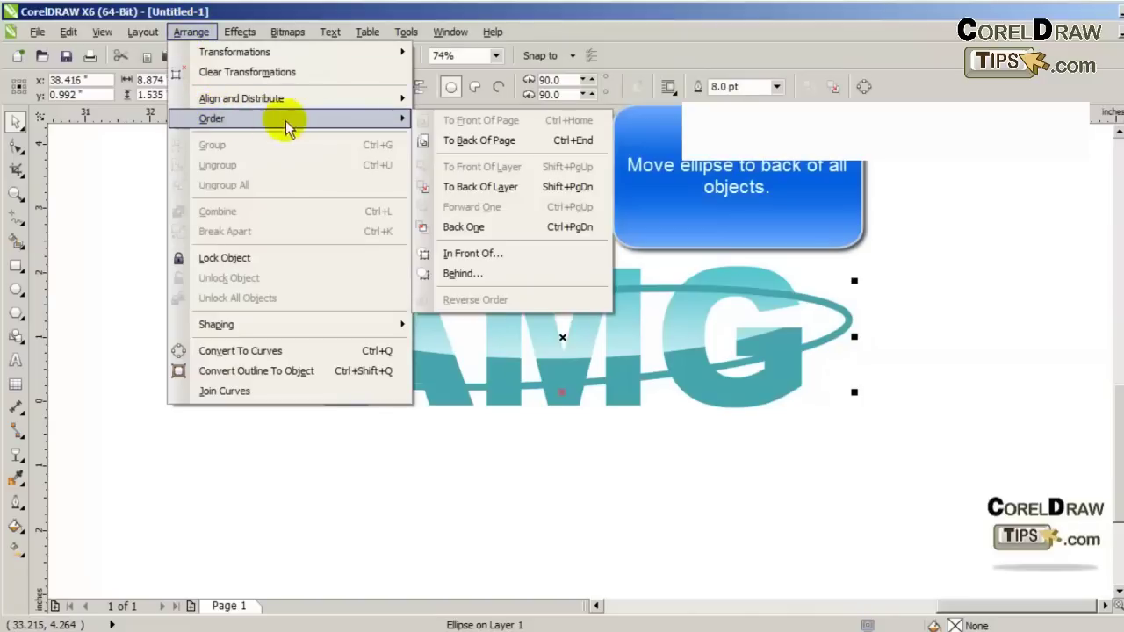
{"action": "left_click", "coordinate": [468, 143]}
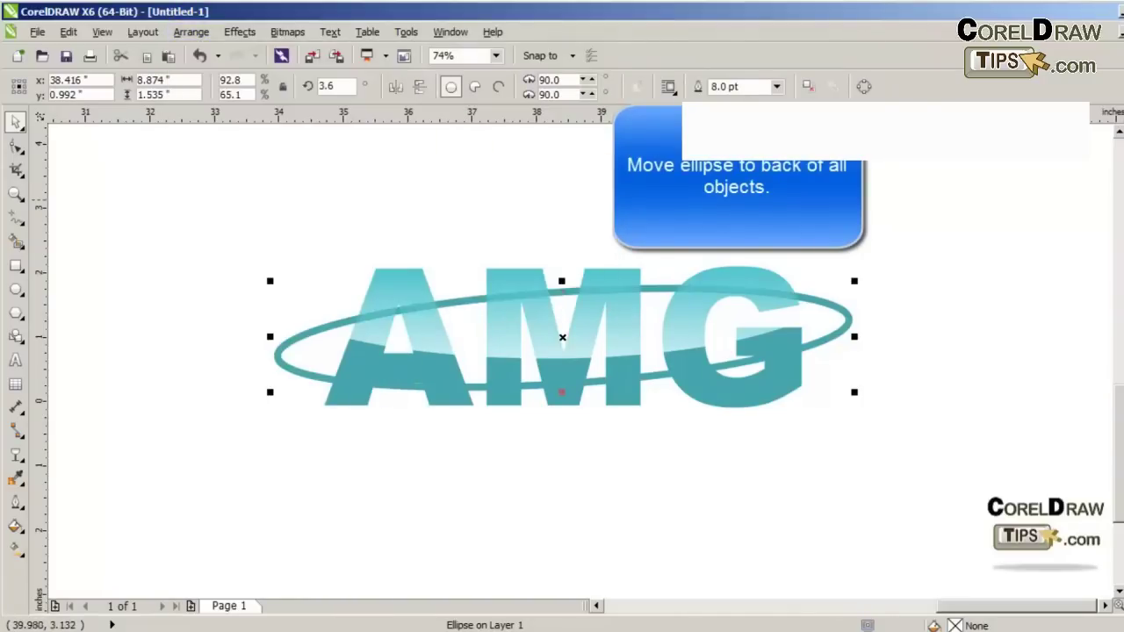
{"action": "left_click", "coordinate": [670, 208]}
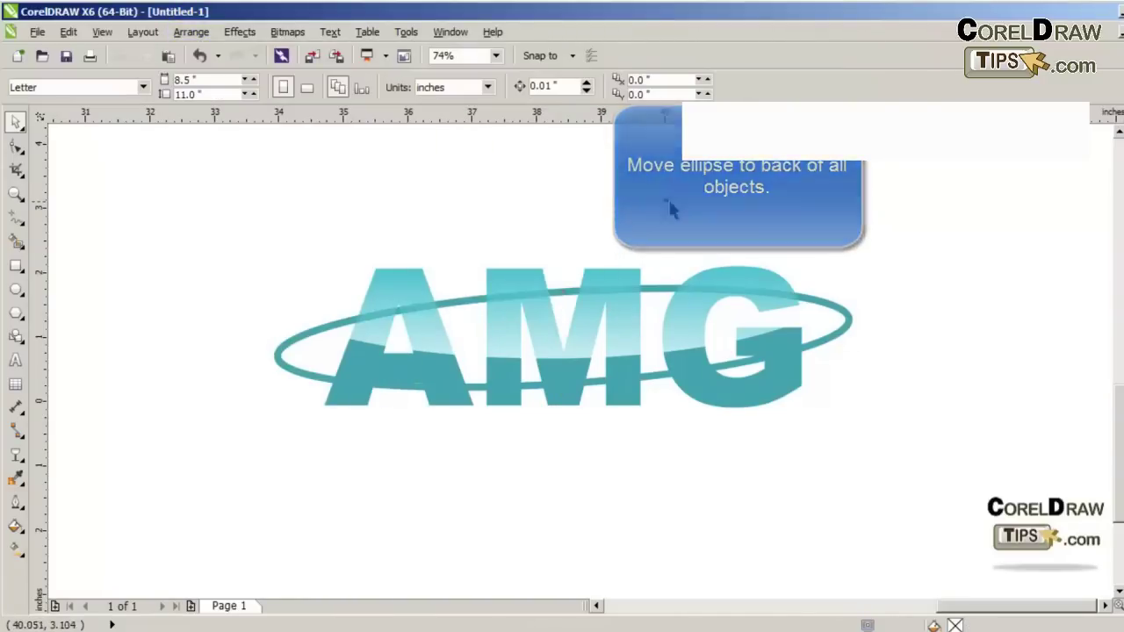
{"action": "left_click", "coordinate": [819, 342]}
{"action": "left_click_drag", "start_coordinate": [562, 393], "coordinate": [558, 384]}
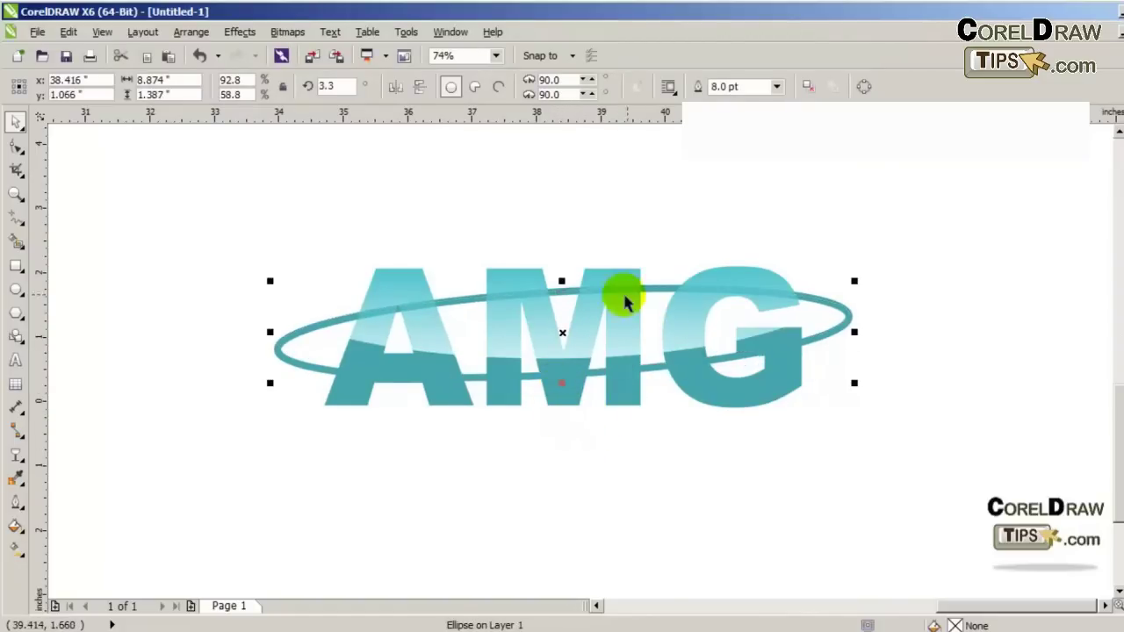
- Zoom in on the AMG logo
{"action": "left_click", "coordinate": [15, 193]}
{"action": "left_click_drag", "start_coordinate": [246, 226], "coordinate": [929, 490]}
{"action": "left_click_drag", "start_coordinate": [766, 403], "coordinate": [760, 363]}
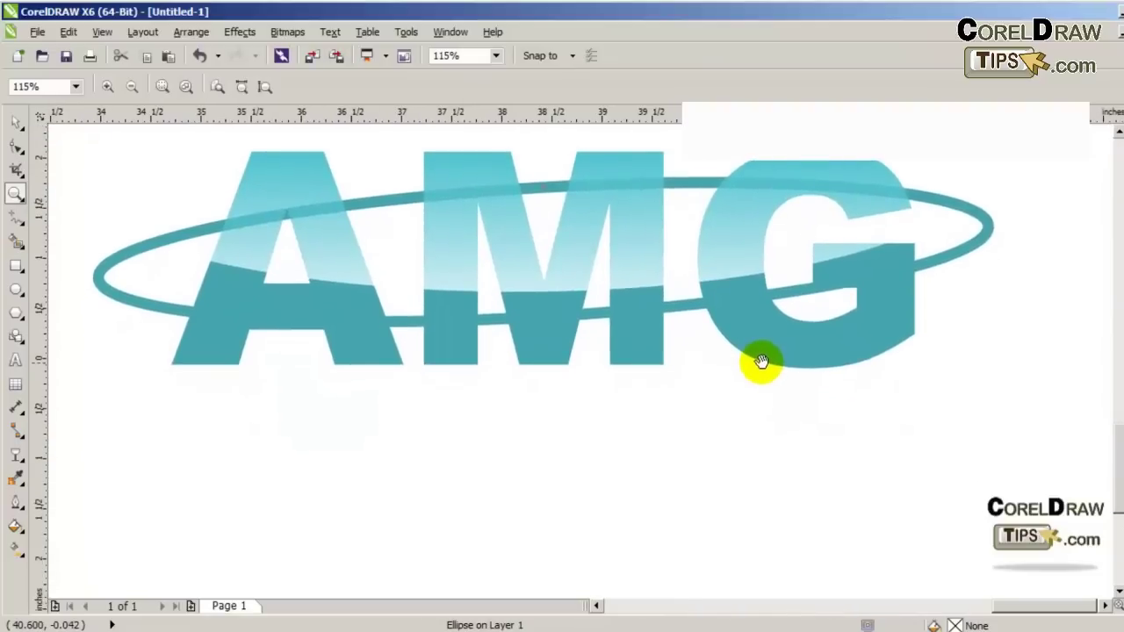
{"action": "left_click", "coordinate": [14, 124]}
- Select the five lower letter pieces and leave a vertically mirrored copy below the logo
{"action": "left_click", "coordinate": [92, 279]}
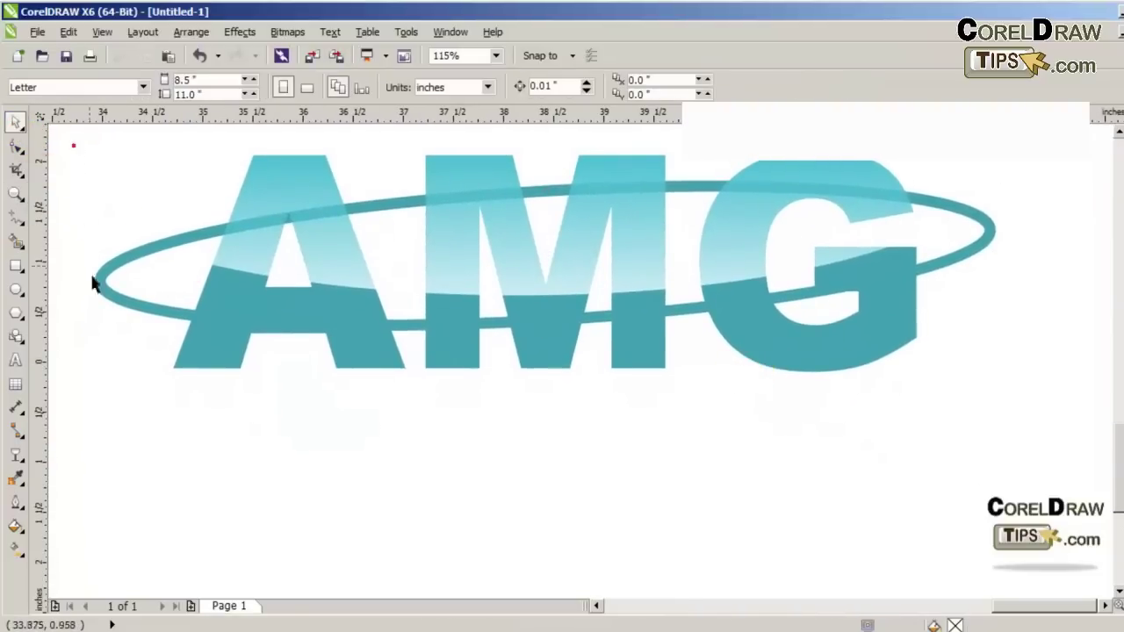
{"action": "left_click", "coordinate": [202, 348]}
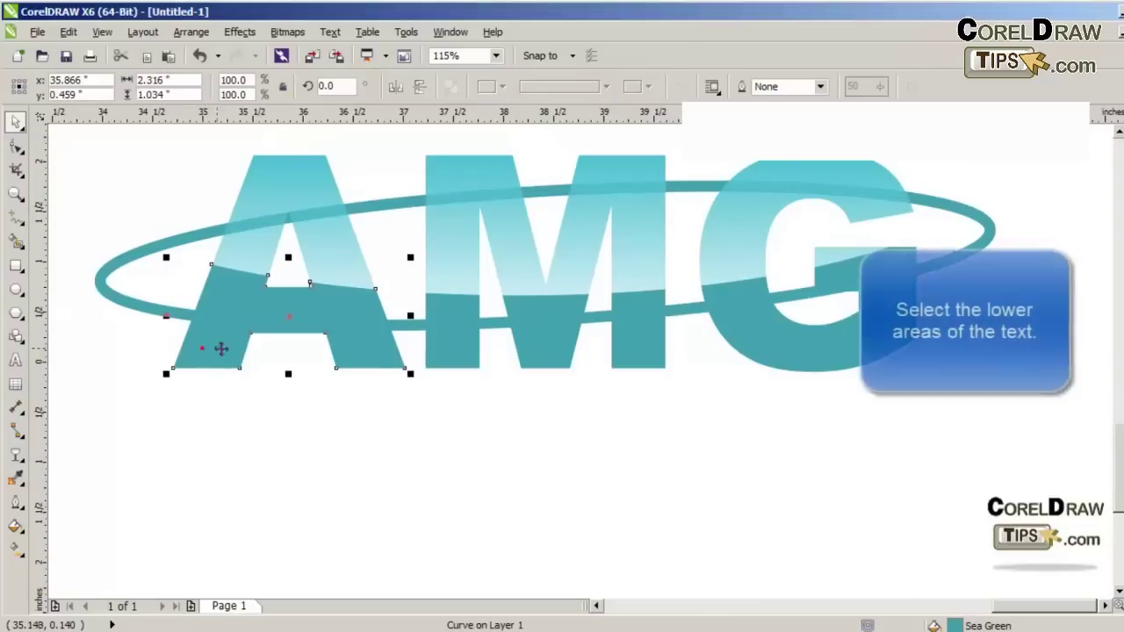
{"action": "left_click", "coordinate": [454, 367], "text": "shift"}
{"action": "left_click", "coordinate": [565, 362], "text": "shift"}
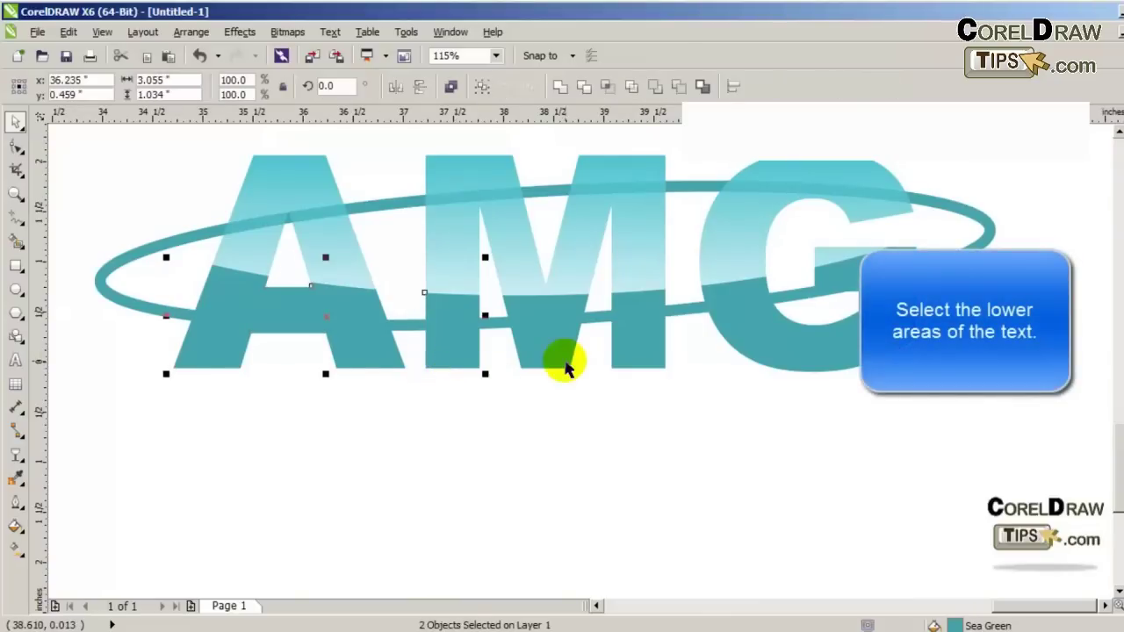
{"action": "left_click", "coordinate": [636, 367], "text": "shift"}
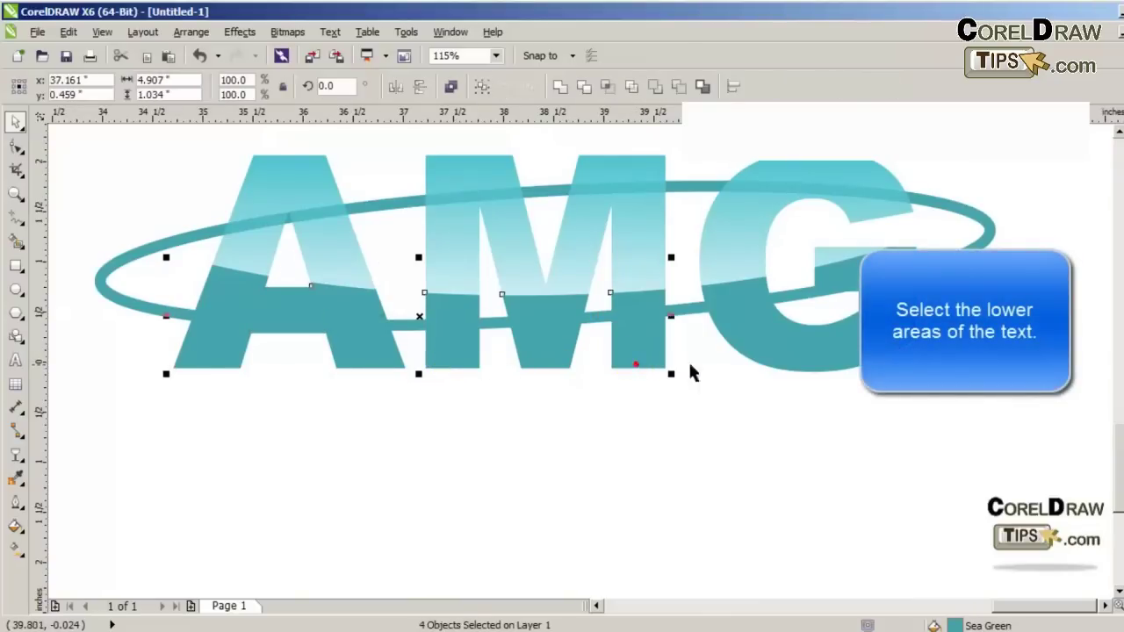
{"action": "left_click", "coordinate": [762, 359], "text": "shift"}
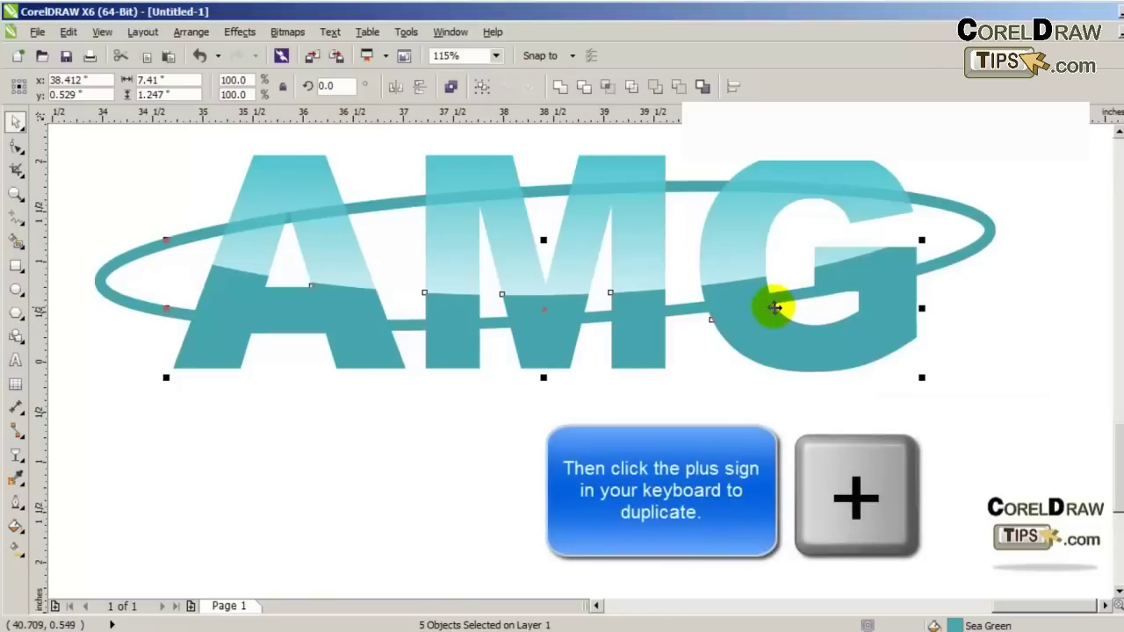
{"action": "left_click_drag", "start_coordinate": [543, 235], "coordinate": [548, 527]}
{"action": "key", "text": "plus"}
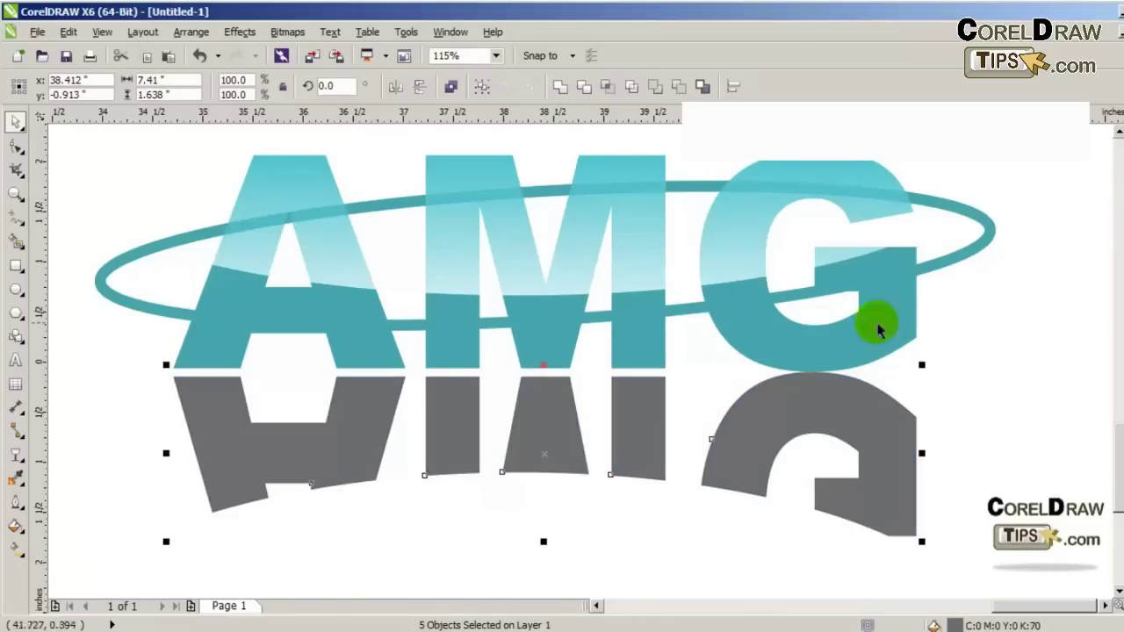
- Apply a top-to-bottom linear transparency to the grey reflection and adjust its fade start and end
{"action": "left_click", "coordinate": [18, 454]}
{"action": "left_click_drag", "start_coordinate": [527, 347], "coordinate": [527, 439]}
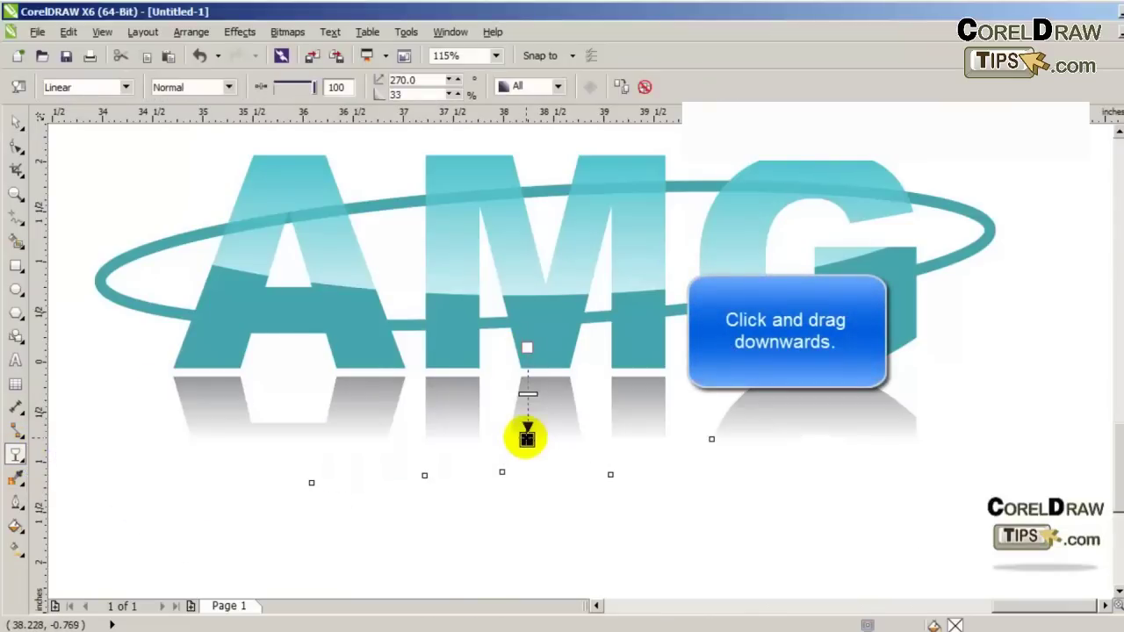
{"action": "left_click_drag", "start_coordinate": [525, 349], "coordinate": [527, 316]}
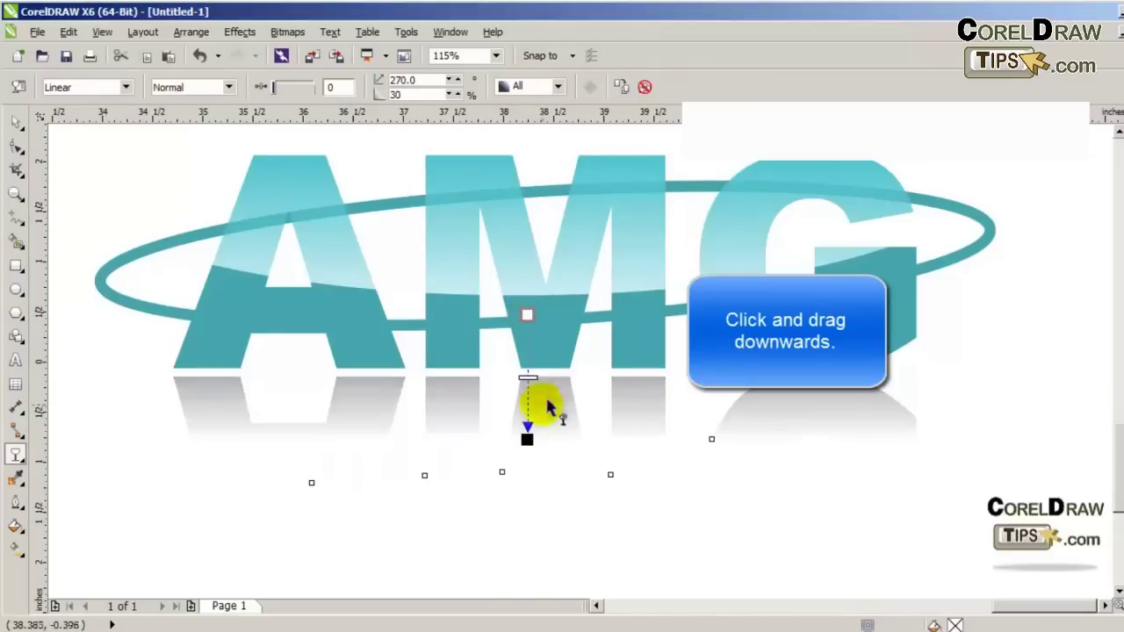
{"action": "left_click_drag", "start_coordinate": [522, 444], "coordinate": [525, 422]}
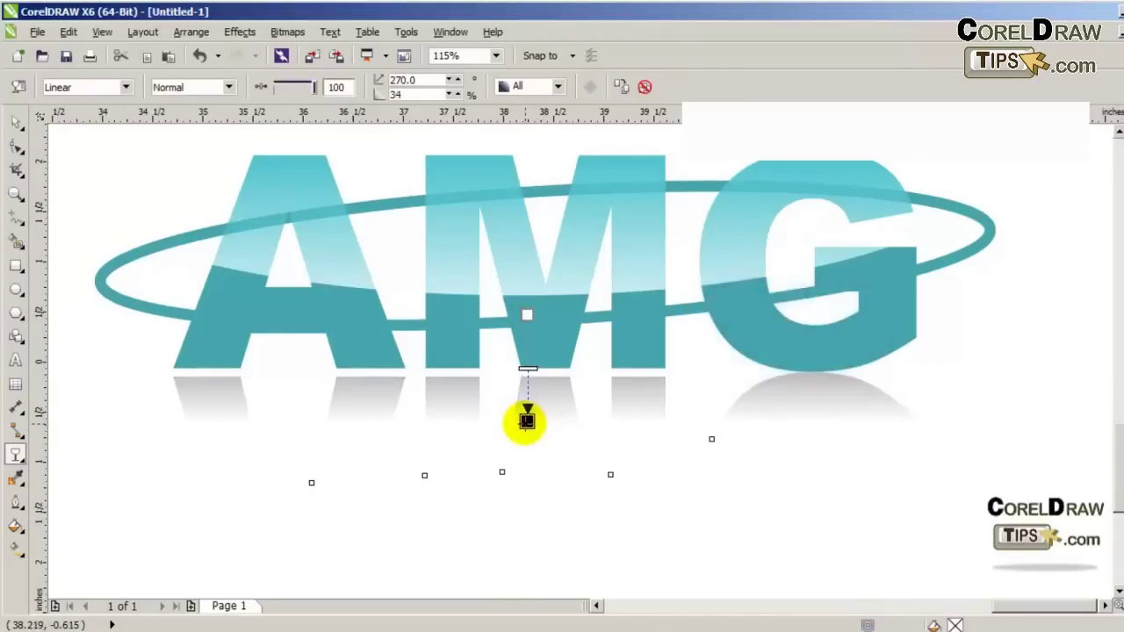
- Nudge the faded reflection slightly up so it sits snugly under the logo
{"action": "left_click", "coordinate": [16, 123]}
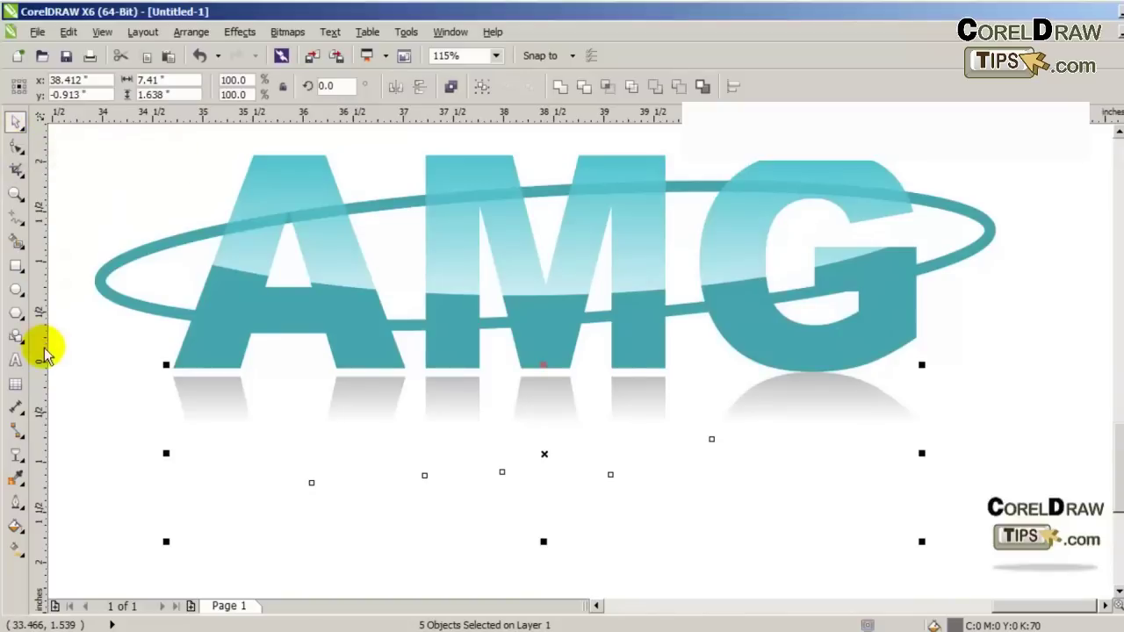
{"action": "left_click", "coordinate": [543, 455]}
{"action": "left_click_drag", "start_coordinate": [544, 454], "coordinate": [543, 447]}
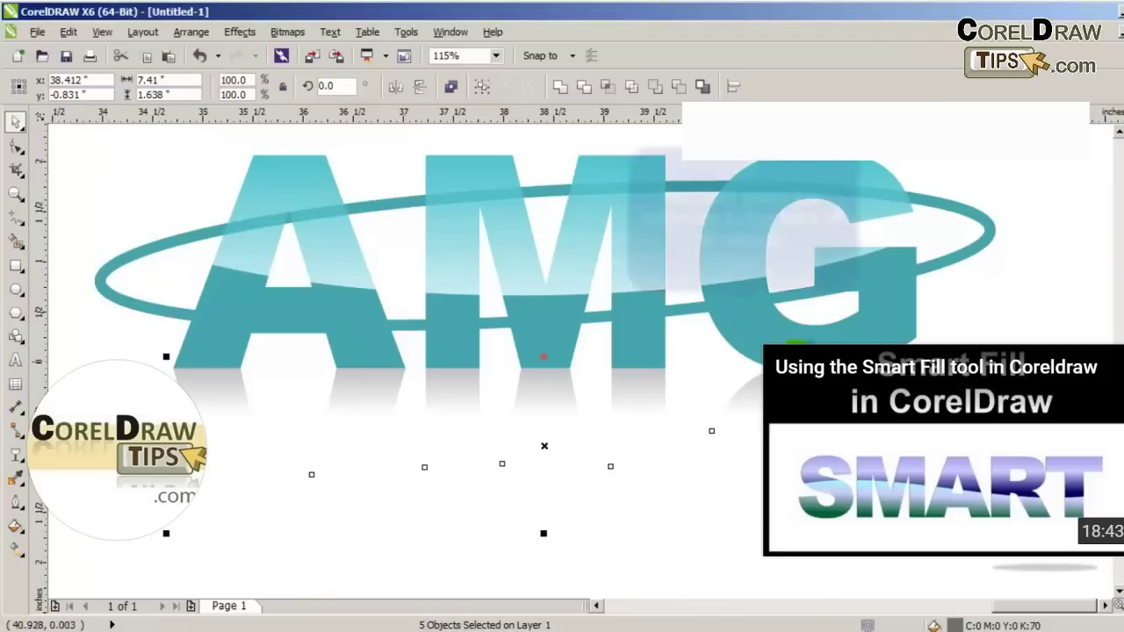
- Send the reflection To Back Of Page, deselect everything, and exit full-screen playback
{"action": "left_click", "coordinate": [182, 33]}
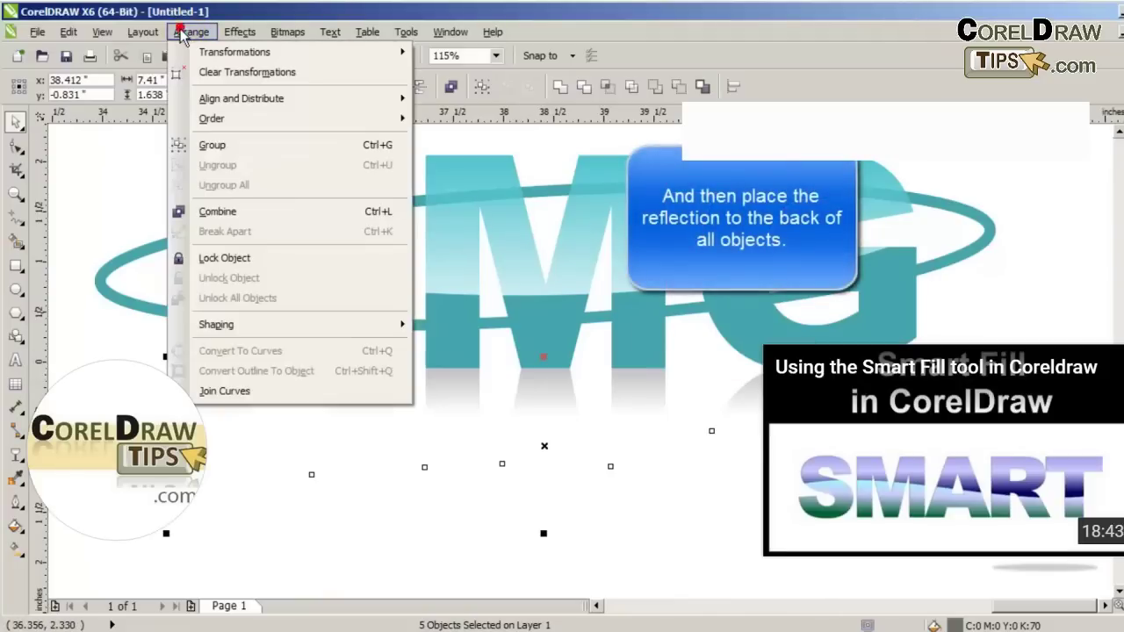
{"action": "mouse_move", "coordinate": [401, 117]}
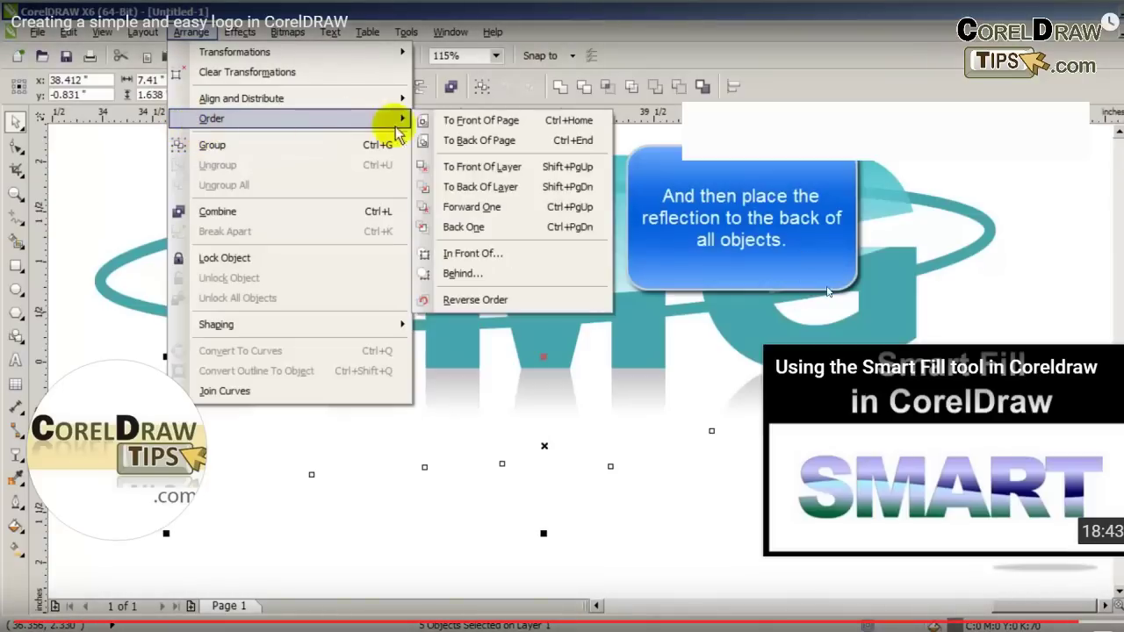
{"action": "left_click", "coordinate": [460, 142]}
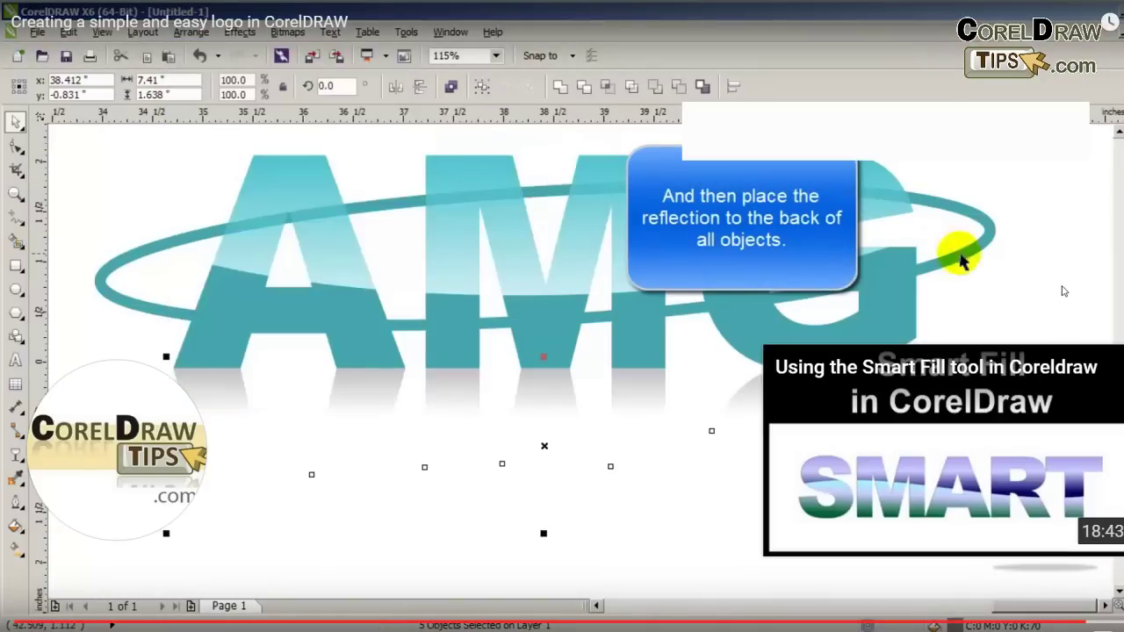
{"action": "left_click", "coordinate": [1059, 303]}
{"action": "scroll", "coordinate": [1059, 303], "scroll_direction": "up", "scroll_amount": 1}
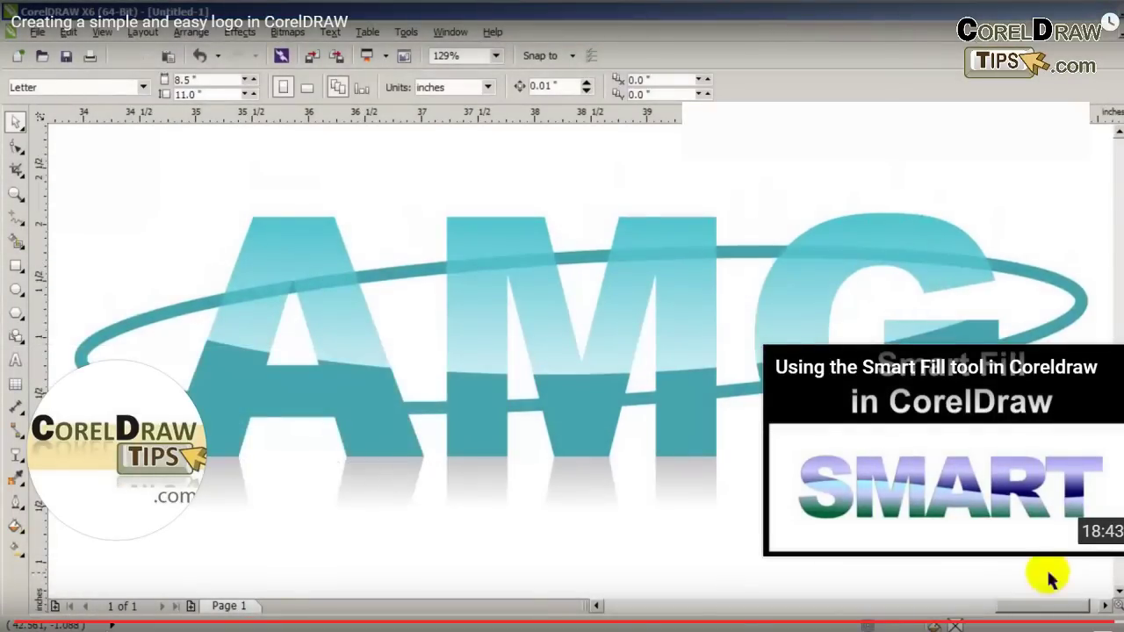
{"action": "key", "text": "Escape"}
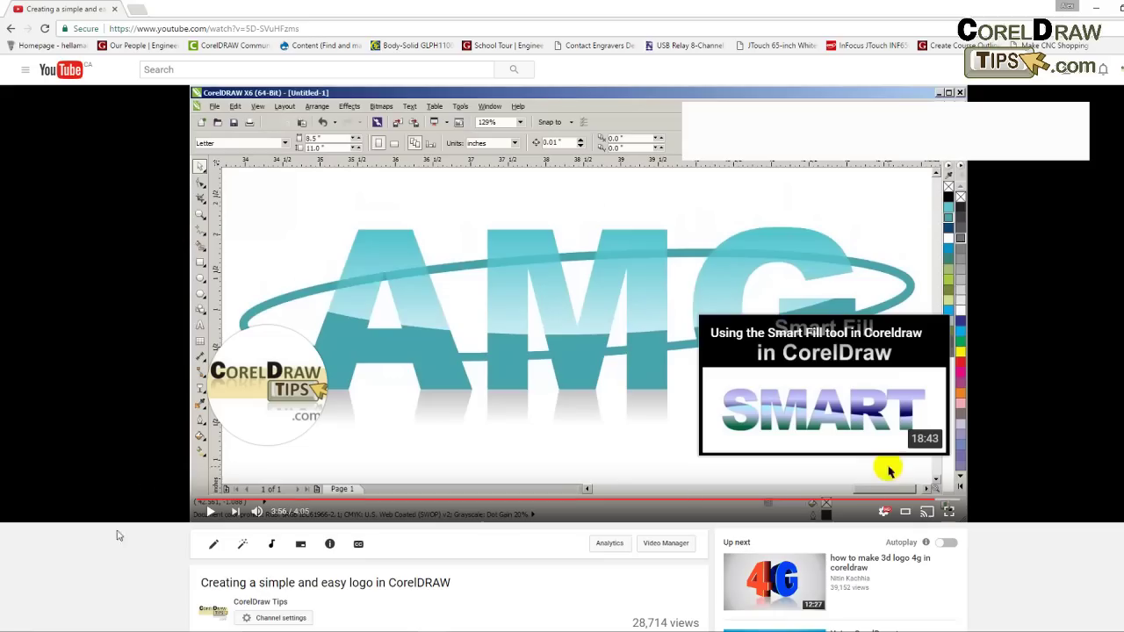
- Minimize the browser to reveal the CorelDRAW X8 LIVE STREAM layout
{"action": "left_click", "coordinate": [1103, 11]}
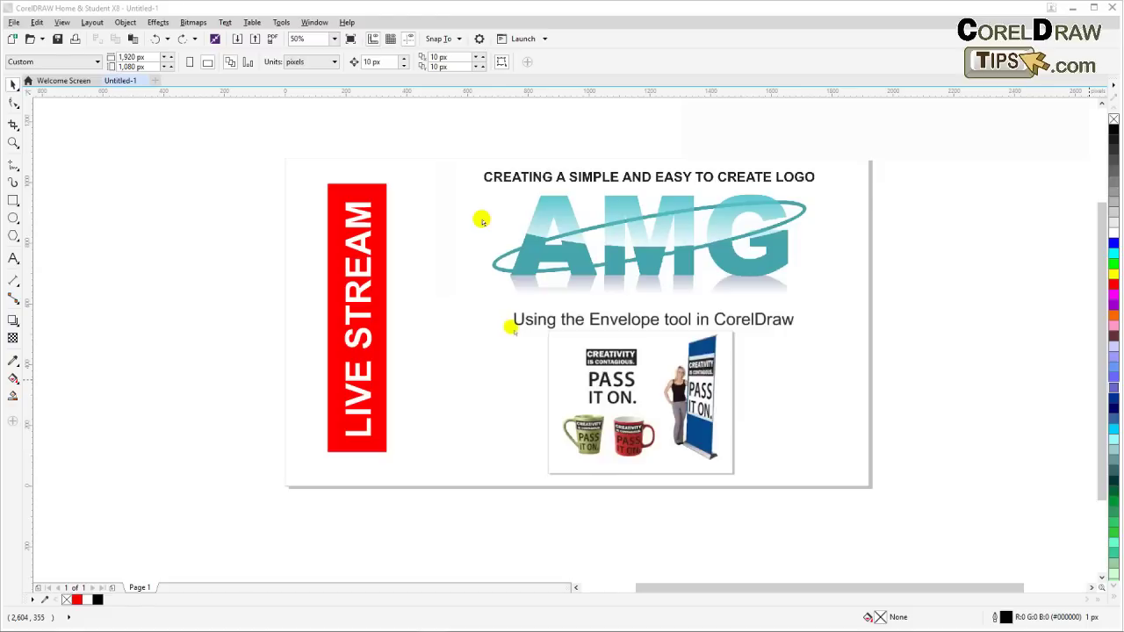
- Scroll around the CorelDRAW X8 LIVE STREAM canvas to review the layout
{"action": "scroll", "coordinate": [713, 330], "scroll_direction": "up", "scroll_amount": 1}
{"action": "scroll", "coordinate": [713, 330], "scroll_direction": "right", "scroll_amount": 3}
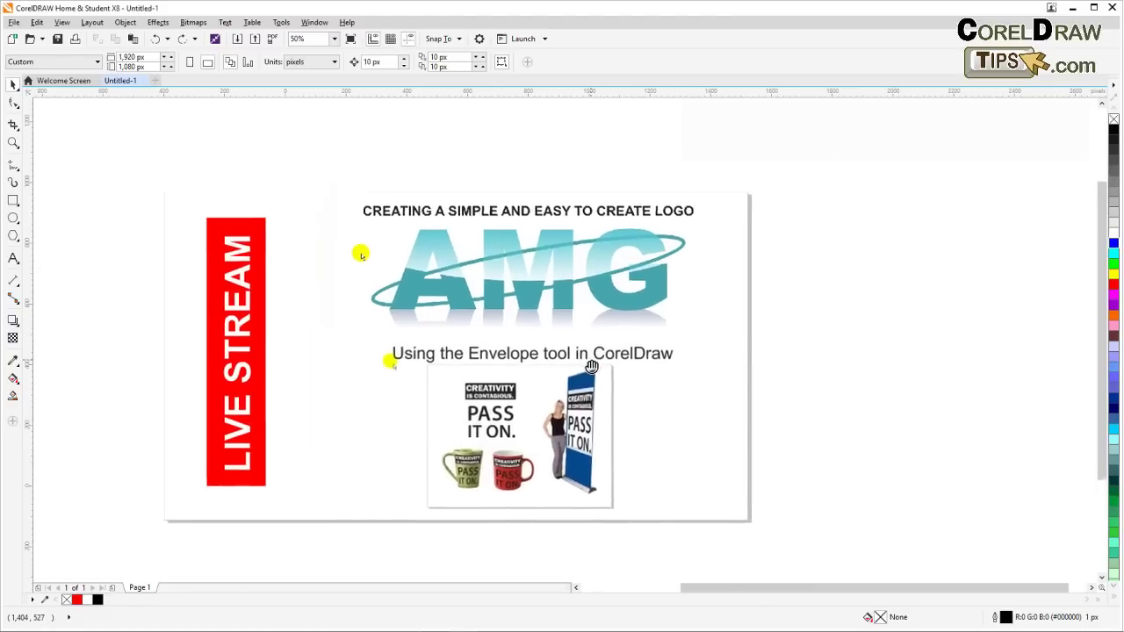
{"action": "scroll", "coordinate": [582, 319], "scroll_direction": "down", "scroll_amount": 1}
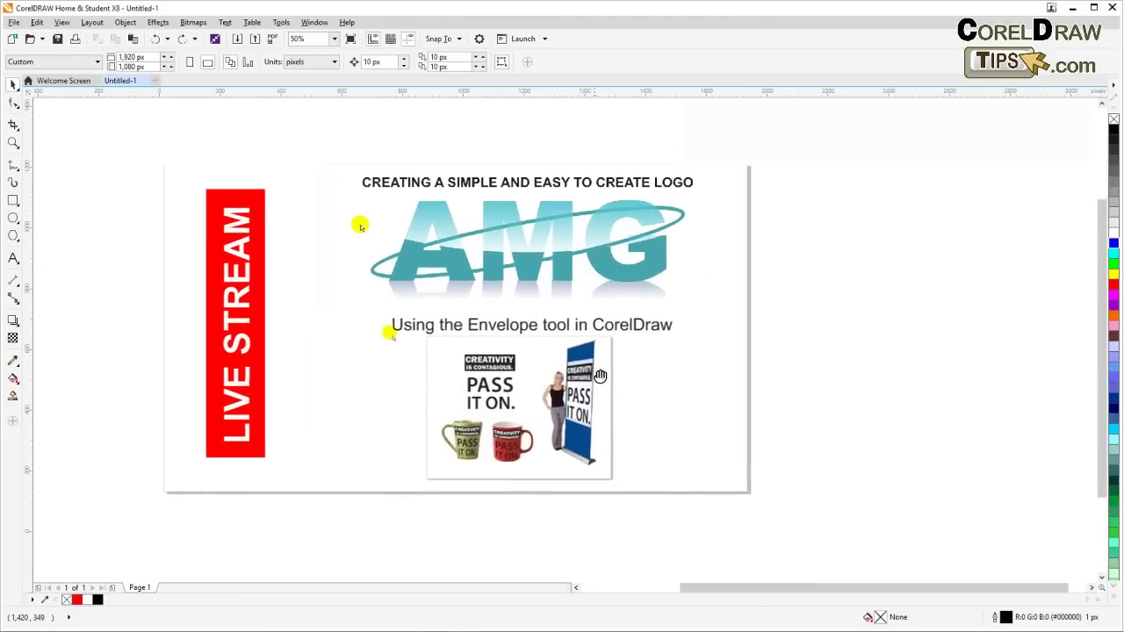
{"action": "scroll", "coordinate": [587, 326], "scroll_direction": "up", "scroll_amount": 2}
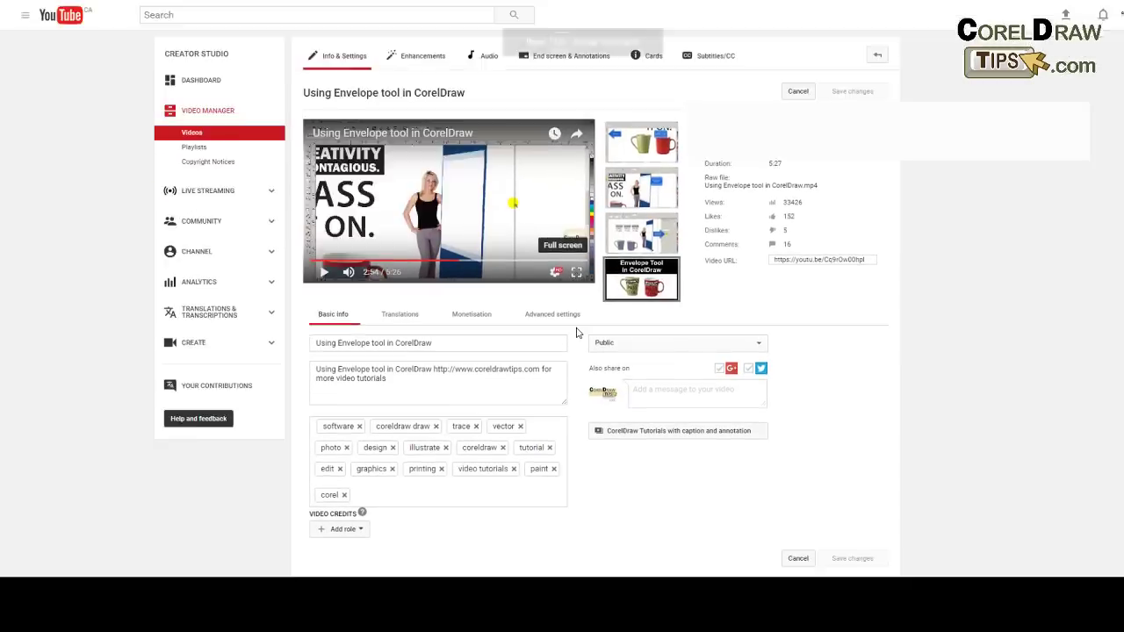
- Play the 'Using Envelope tool in CorelDraw' video full screen, rewound to 0:00
{"action": "left_click", "coordinate": [582, 330]}
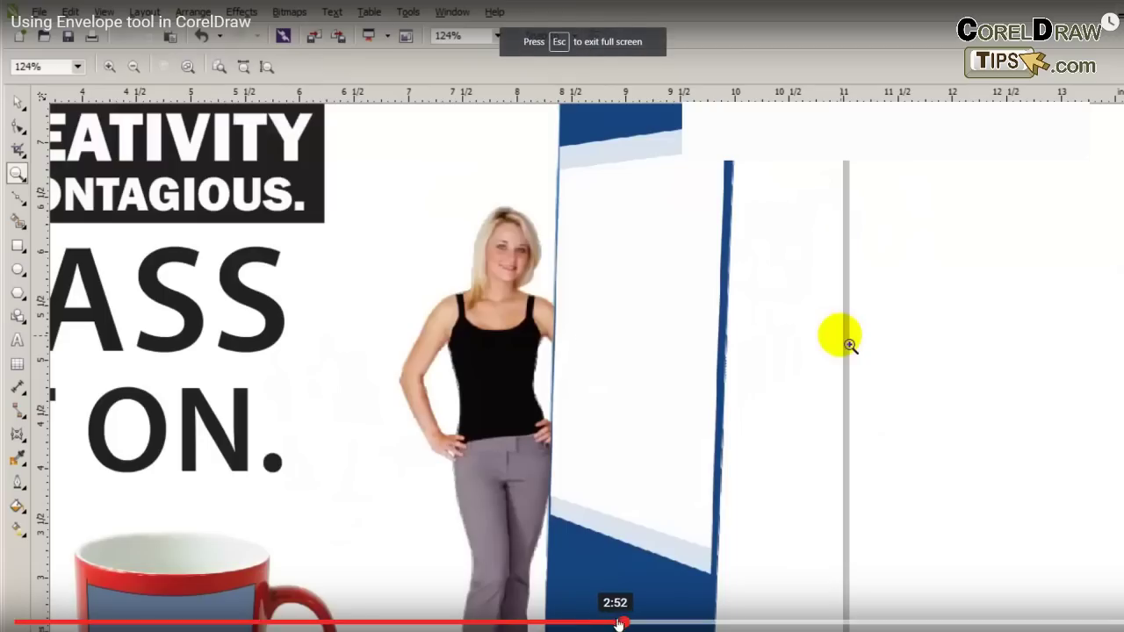
{"action": "left_click_drag", "start_coordinate": [615, 622], "coordinate": [18, 622]}
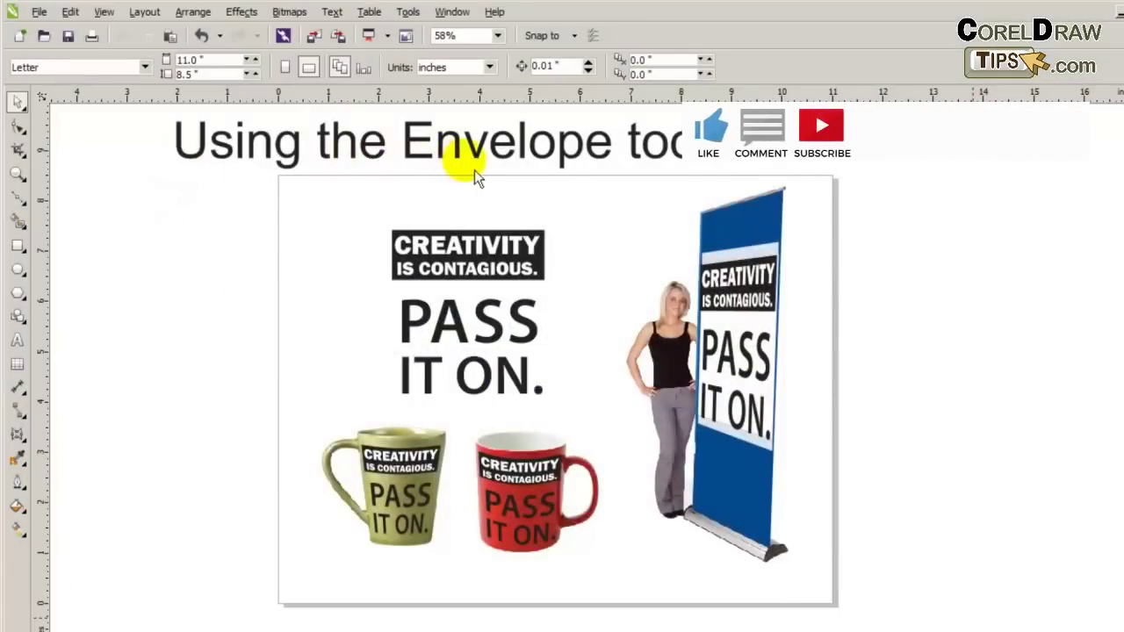
- Zoom into the poster page to show the blank mugs and banner stand
{"action": "left_click", "coordinate": [18, 173]}
{"action": "left_click_drag", "start_coordinate": [283, 183], "coordinate": [804, 579]}
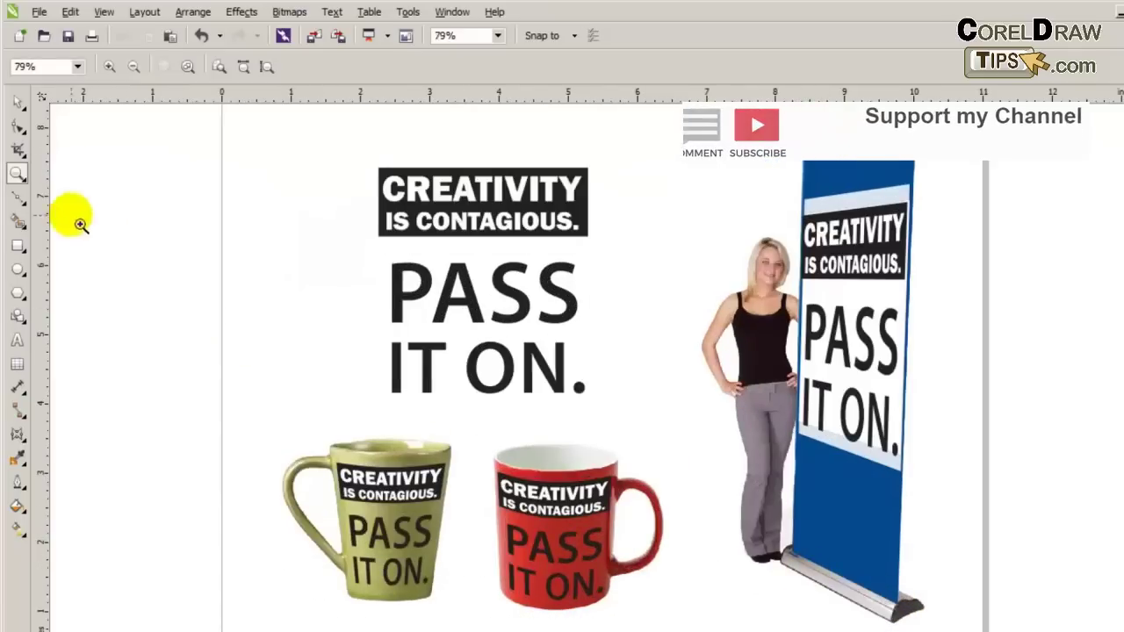
{"action": "left_click", "coordinate": [18, 102]}
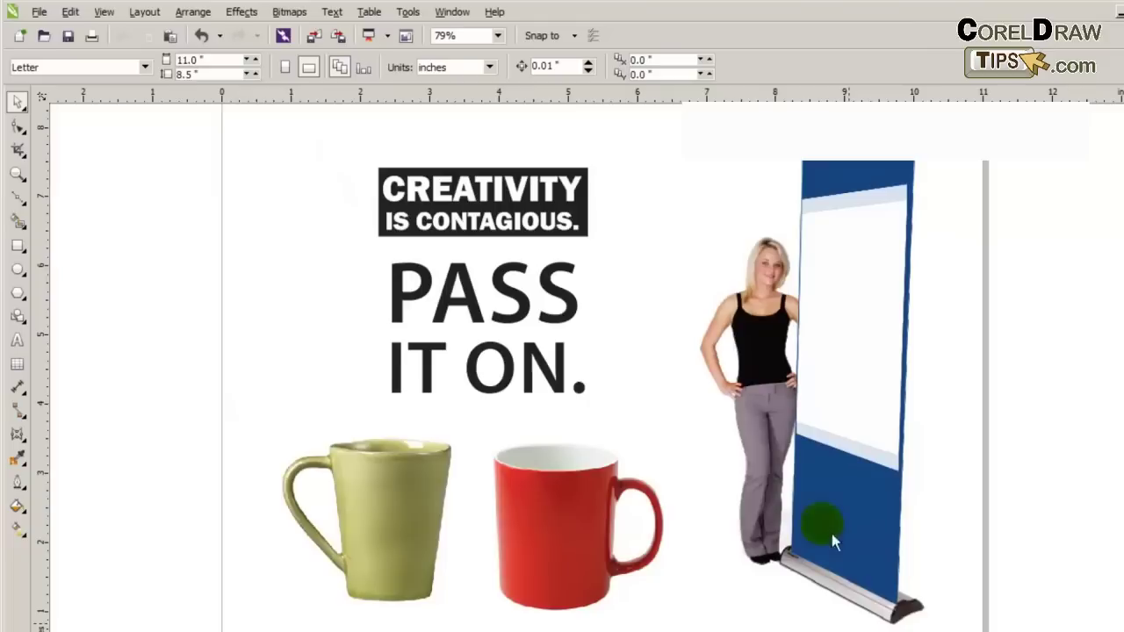
- Move the old headline left and type the new CREATIVITY ... PASS IT ON. text beside it
{"action": "left_click_drag", "start_coordinate": [404, 154], "coordinate": [125, 150]}
{"action": "key", "text": "F8"}
{"action": "left_click", "coordinate": [411, 208]}
{"action": "type", "text": "CREATIVITY"}
{"action": "key", "text": "Return"}
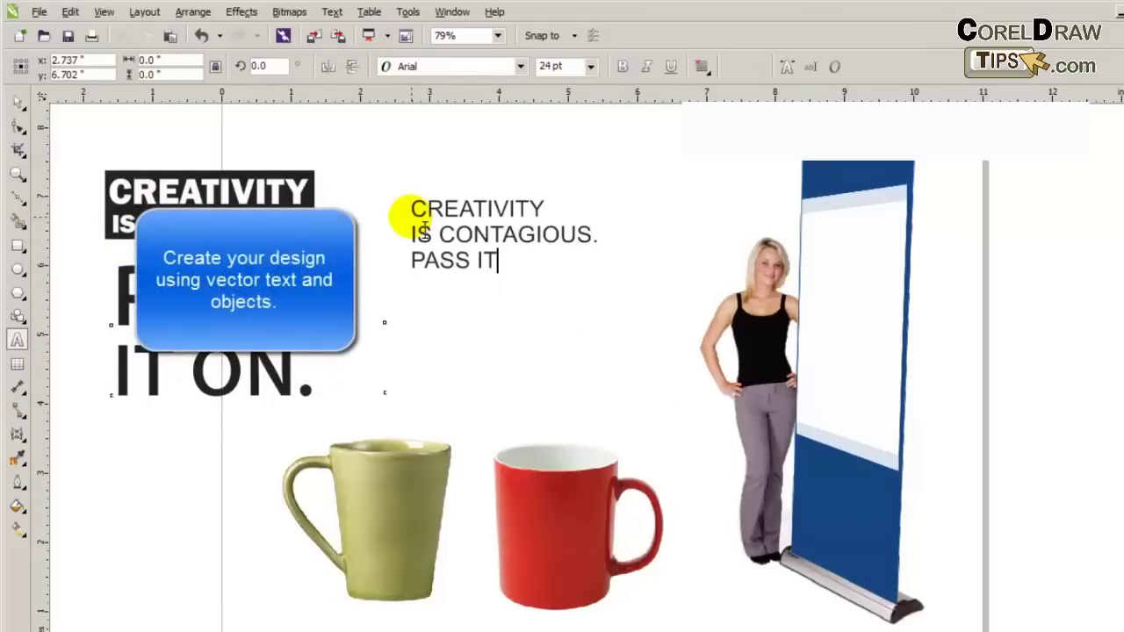
{"action": "type", "text": "ON."}
- Break the text apart, set IS CONTAGIOUS. in Franklin Gothic Heavy, and scale PASS and IT ON. to matching width
{"action": "left_click", "coordinate": [192, 11]}
{"action": "left_click", "coordinate": [224, 216]}
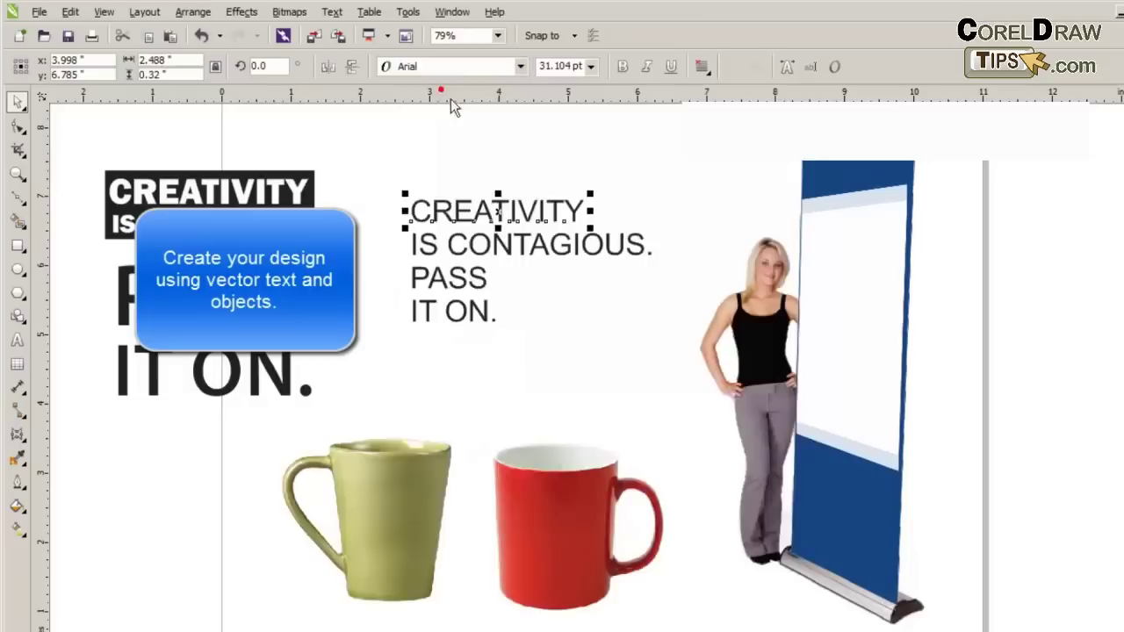
{"action": "left_click", "coordinate": [532, 245]}
{"action": "left_click", "coordinate": [520, 66]}
{"action": "left_click", "coordinate": [466, 108]}
{"action": "left_click_drag", "start_coordinate": [474, 311], "coordinate": [628, 334]}
{"action": "left_click", "coordinate": [494, 377]}
{"action": "left_click_drag", "start_coordinate": [511, 387], "coordinate": [626, 411]}
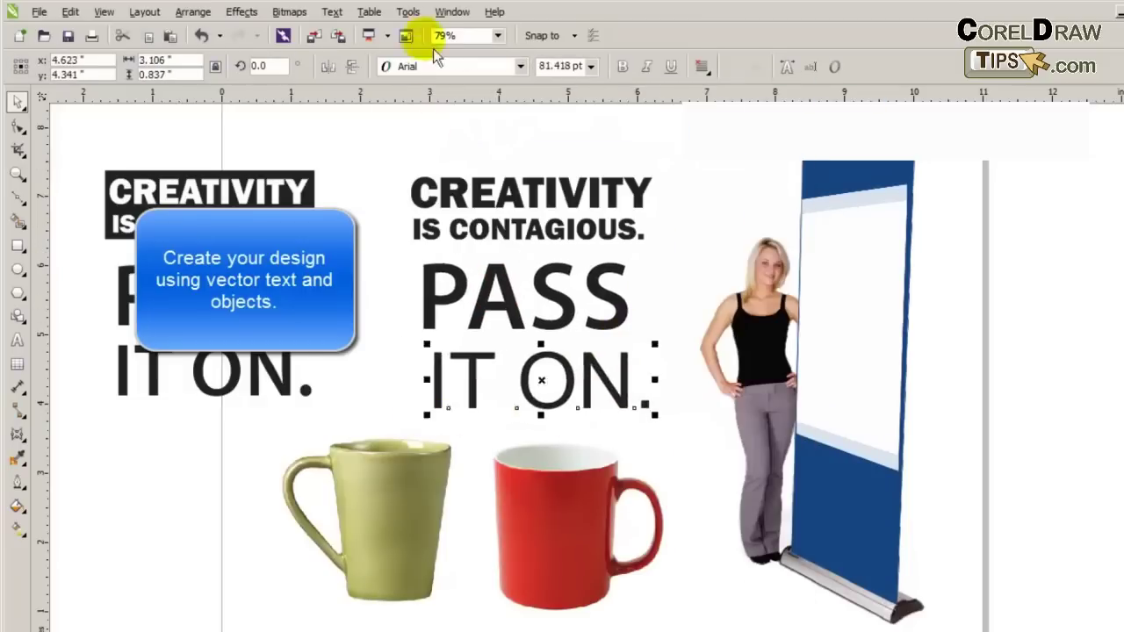
- Put CREATIVITY IS CONTAGIOUS. on a black box and group all the headline pieces
{"action": "left_click_drag", "start_coordinate": [394, 163], "coordinate": [661, 251]}
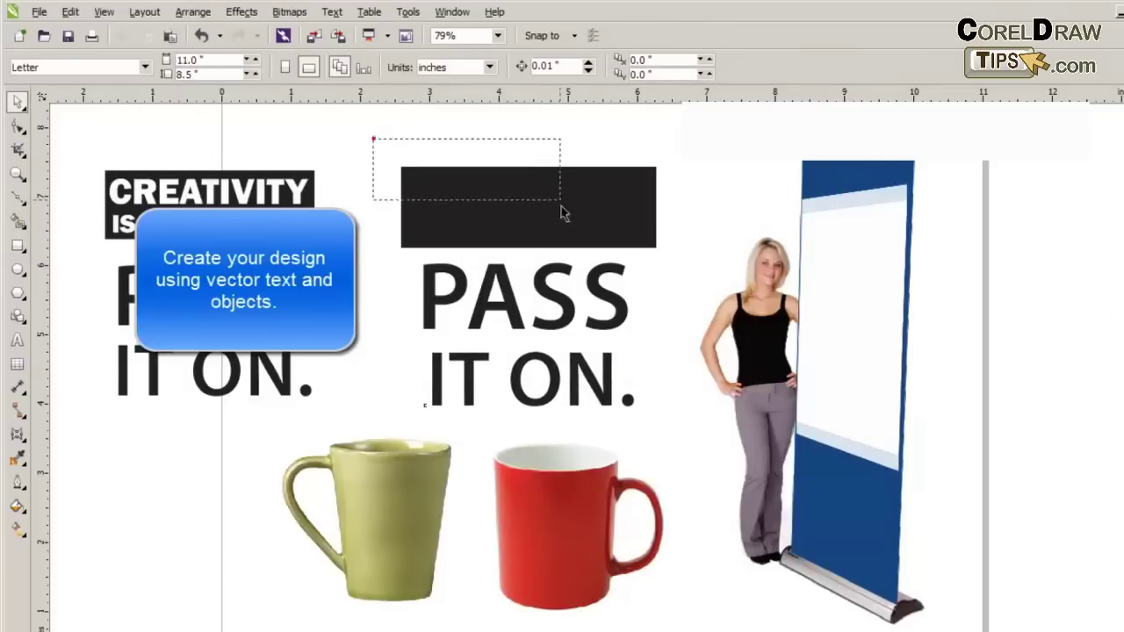
{"action": "key", "text": "Escape"}
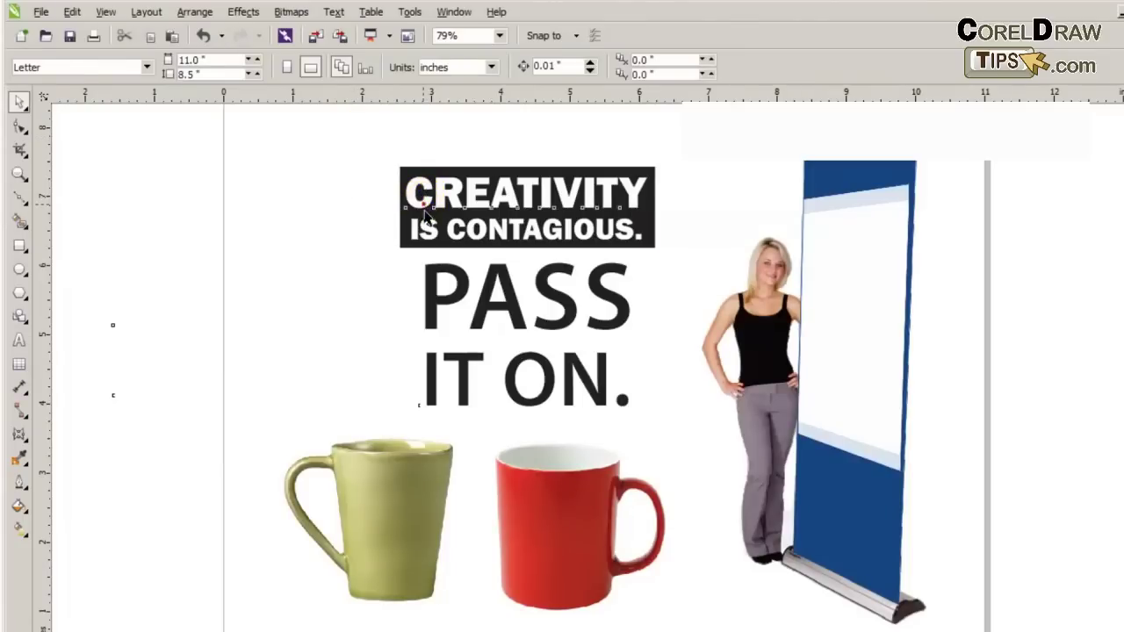
{"action": "left_click_drag", "start_coordinate": [369, 148], "coordinate": [687, 432]}
{"action": "left_click", "coordinate": [210, 10]}
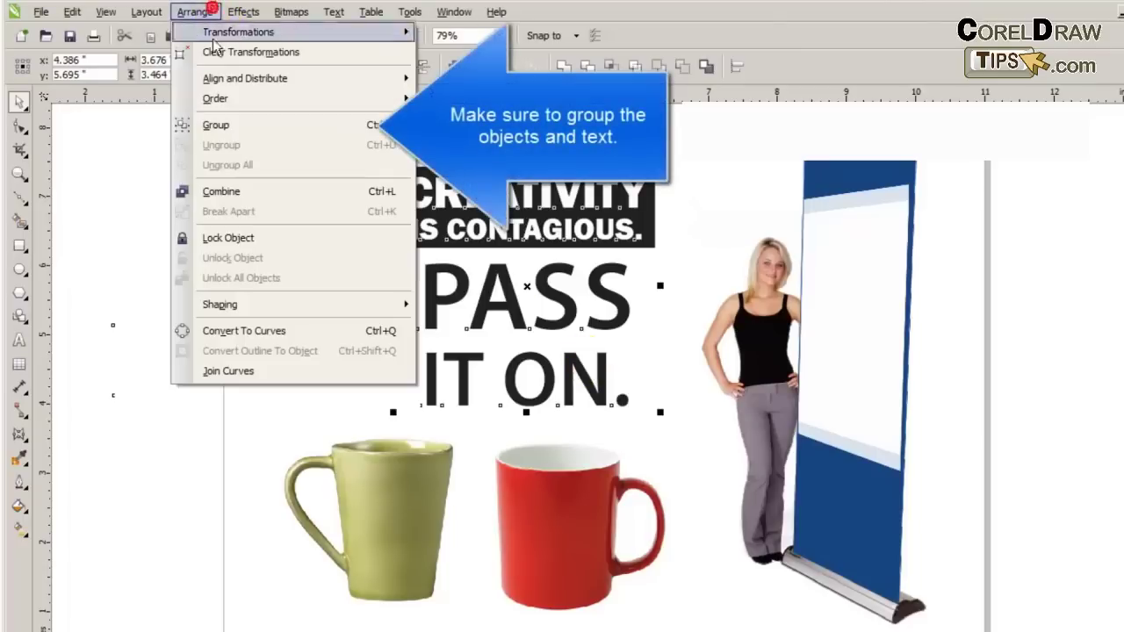
{"action": "left_click", "coordinate": [233, 134]}
{"action": "left_click", "coordinate": [711, 462]}
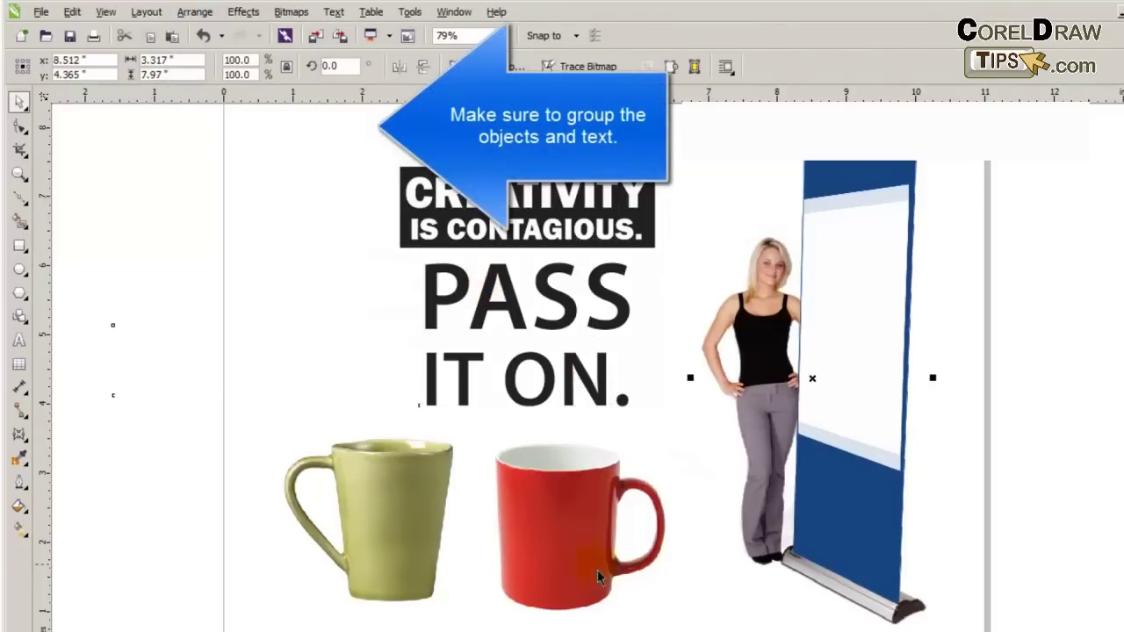
{"action": "scroll", "coordinate": [421, 566], "scroll_direction": "up", "scroll_amount": 5}
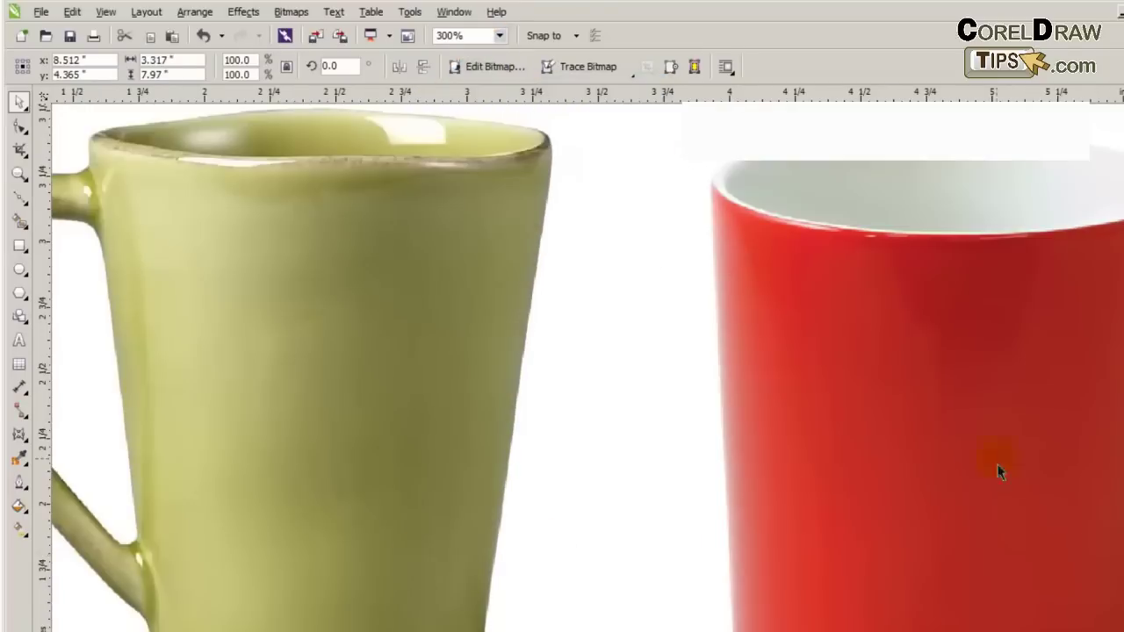
- Draw a line across the green mug's rim and curve it down to follow the top
{"action": "scroll", "coordinate": [906, 444], "scroll_direction": "down", "scroll_amount": 3}
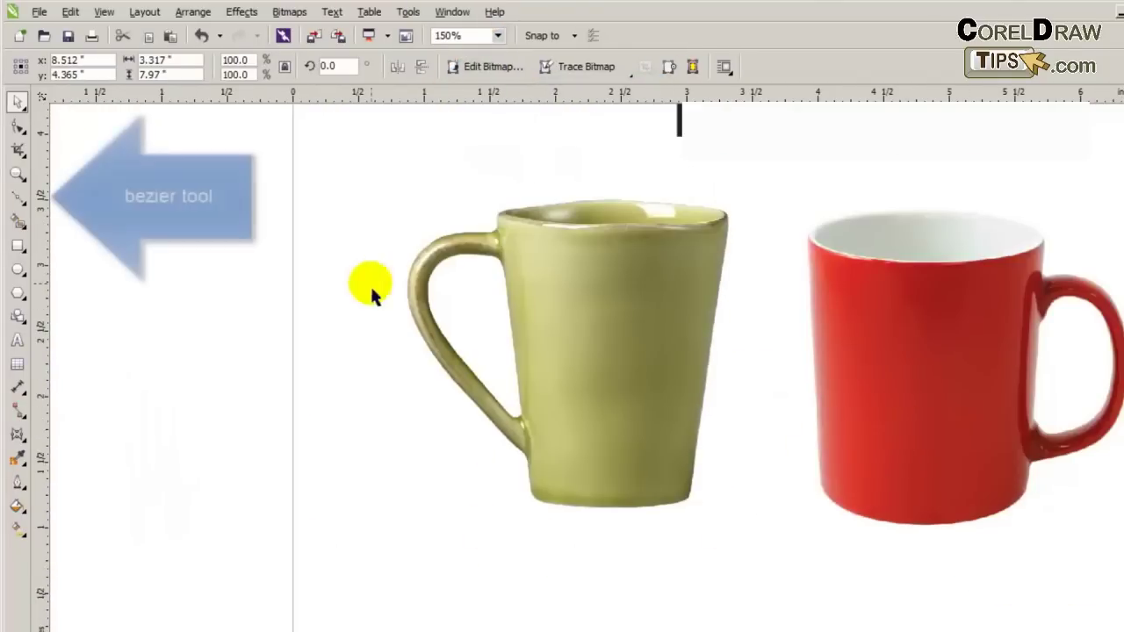
{"action": "left_click", "coordinate": [17, 196]}
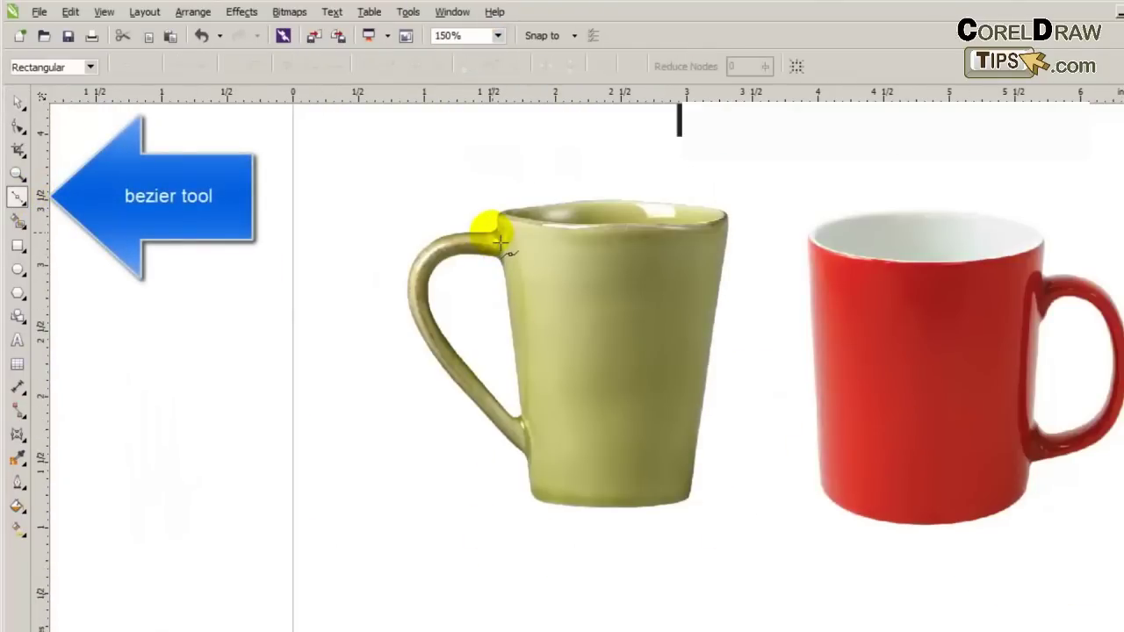
{"action": "left_click", "coordinate": [740, 238]}
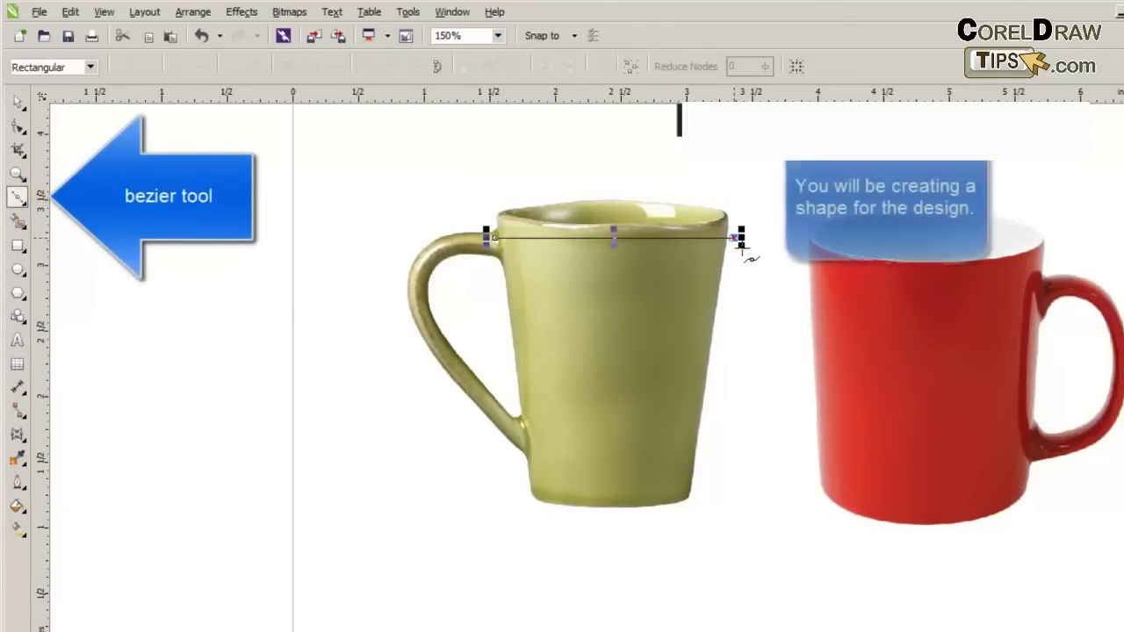
{"action": "left_click", "coordinate": [18, 125]}
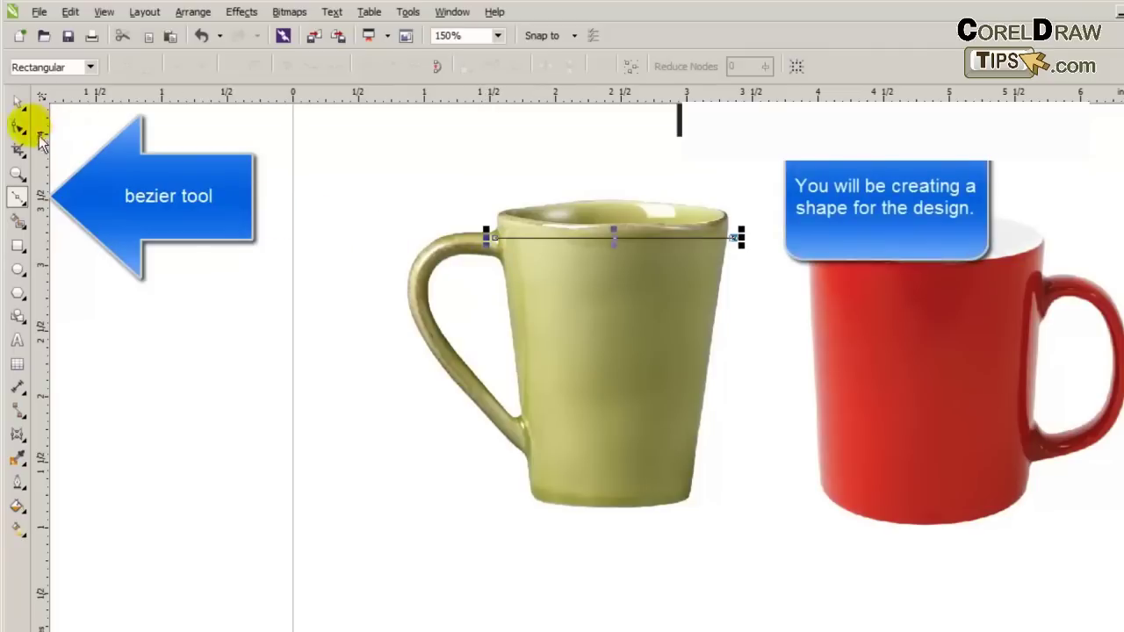
{"action": "left_click", "coordinate": [642, 238]}
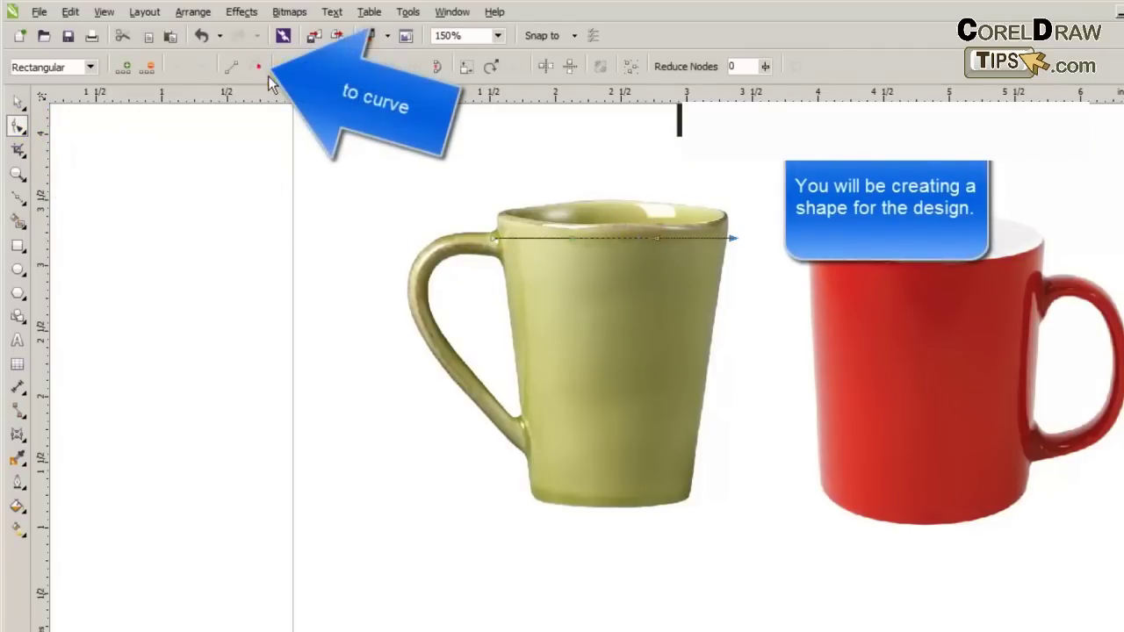
{"action": "left_click", "coordinate": [255, 67]}
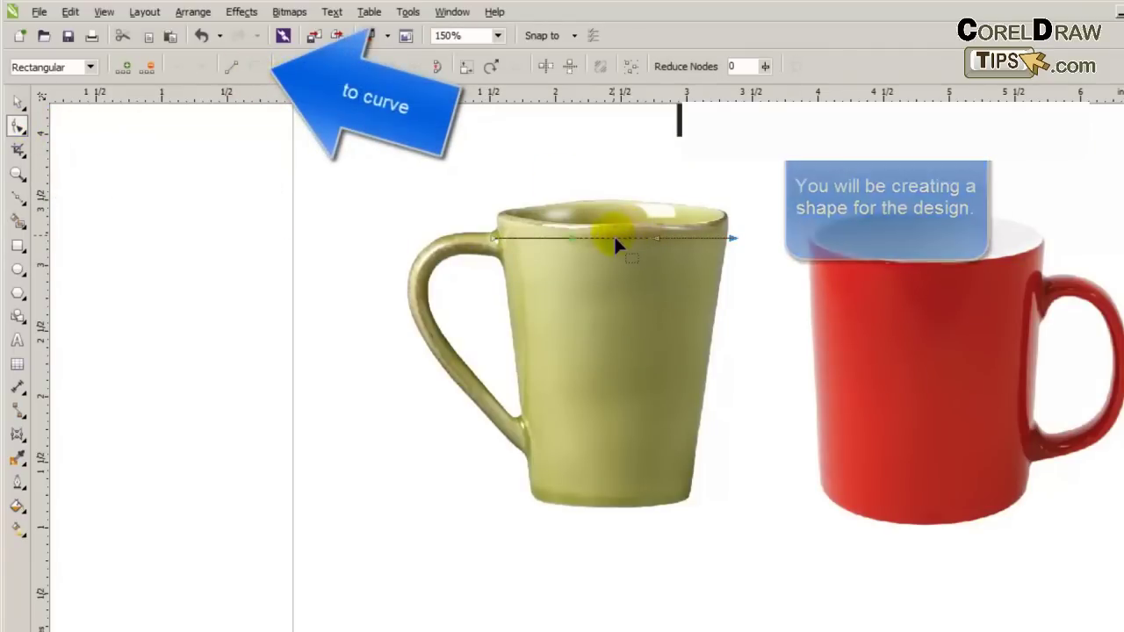
{"action": "left_click_drag", "start_coordinate": [614, 235], "coordinate": [615, 252]}
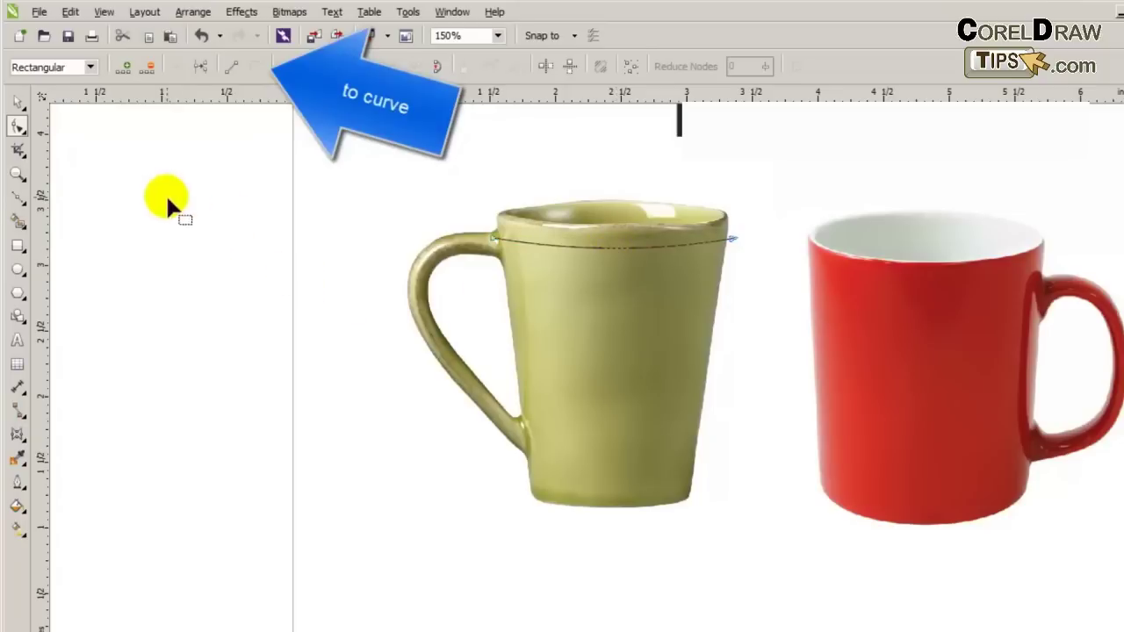
- Draw a line across the green mug's bottom and curve it to follow the base
{"action": "left_click", "coordinate": [19, 198]}
{"action": "left_click", "coordinate": [519, 480]}
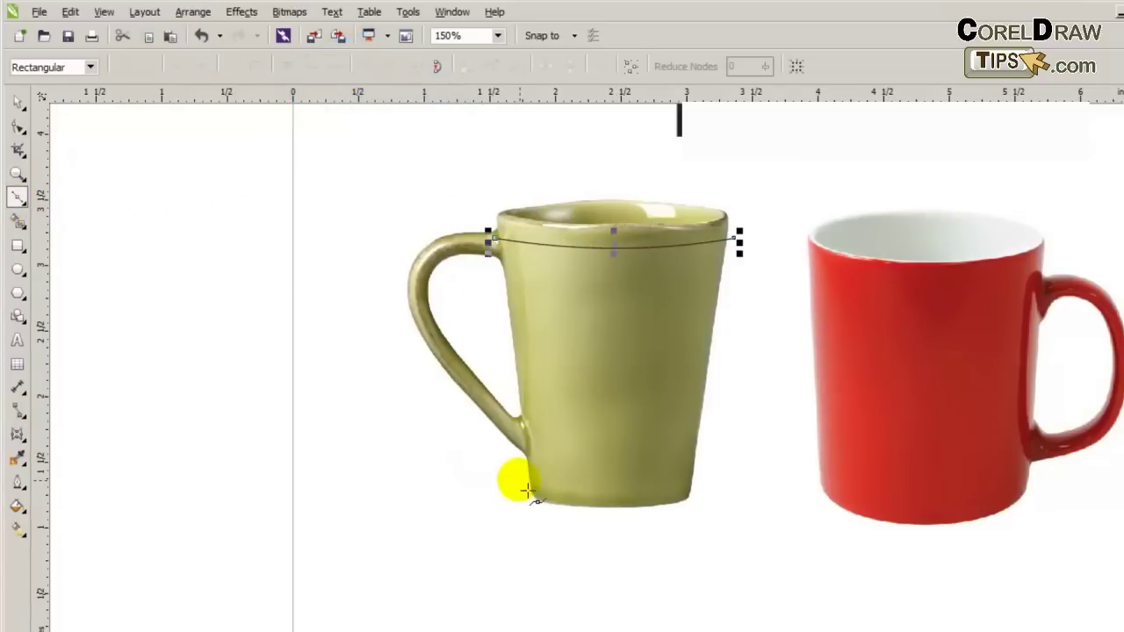
{"action": "left_click", "coordinate": [716, 482]}
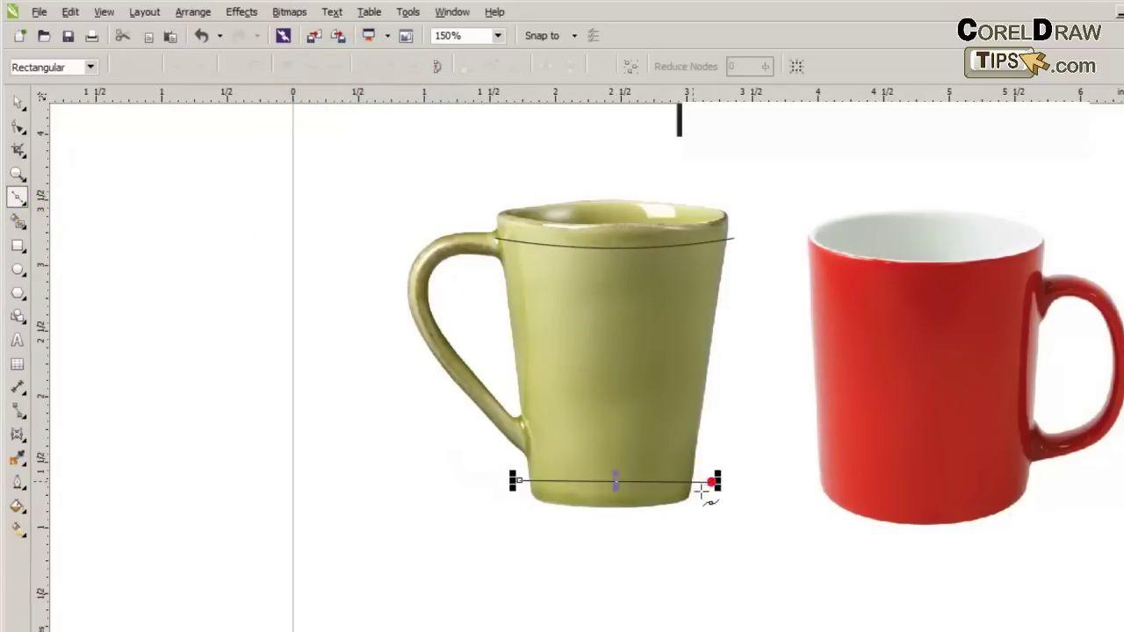
{"action": "left_click", "coordinate": [18, 102]}
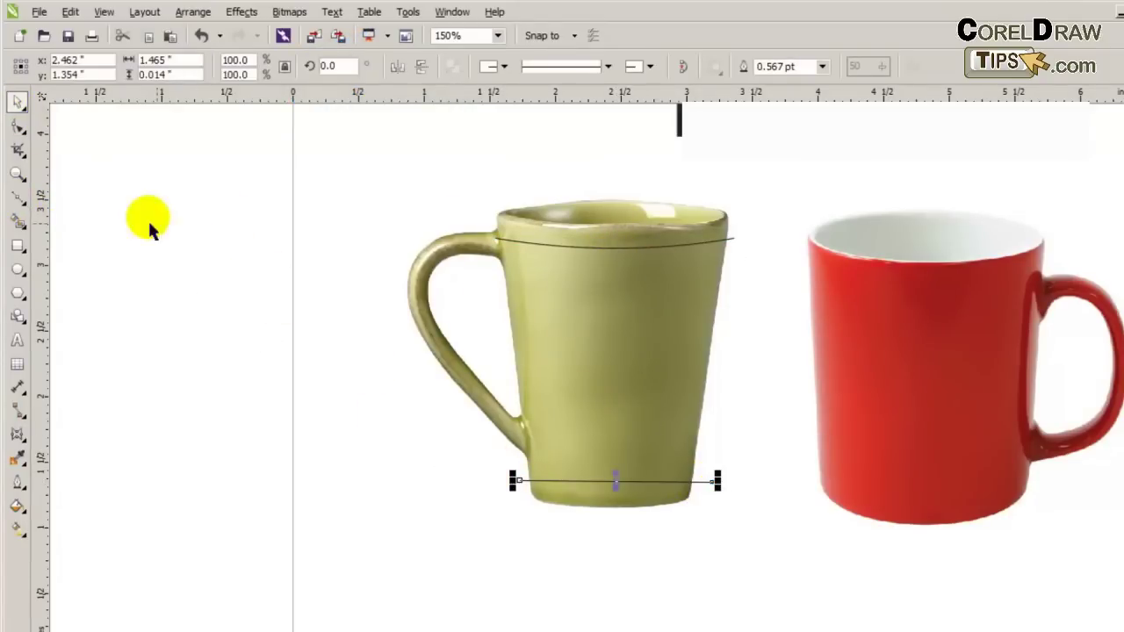
{"action": "left_click", "coordinate": [17, 127]}
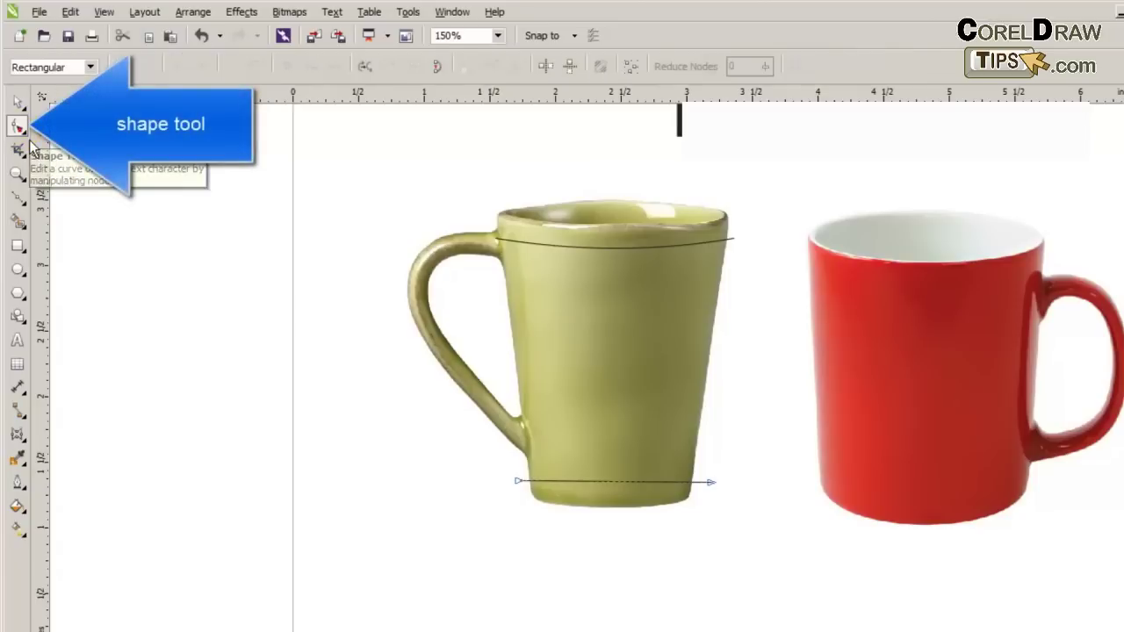
{"action": "left_click", "coordinate": [632, 483]}
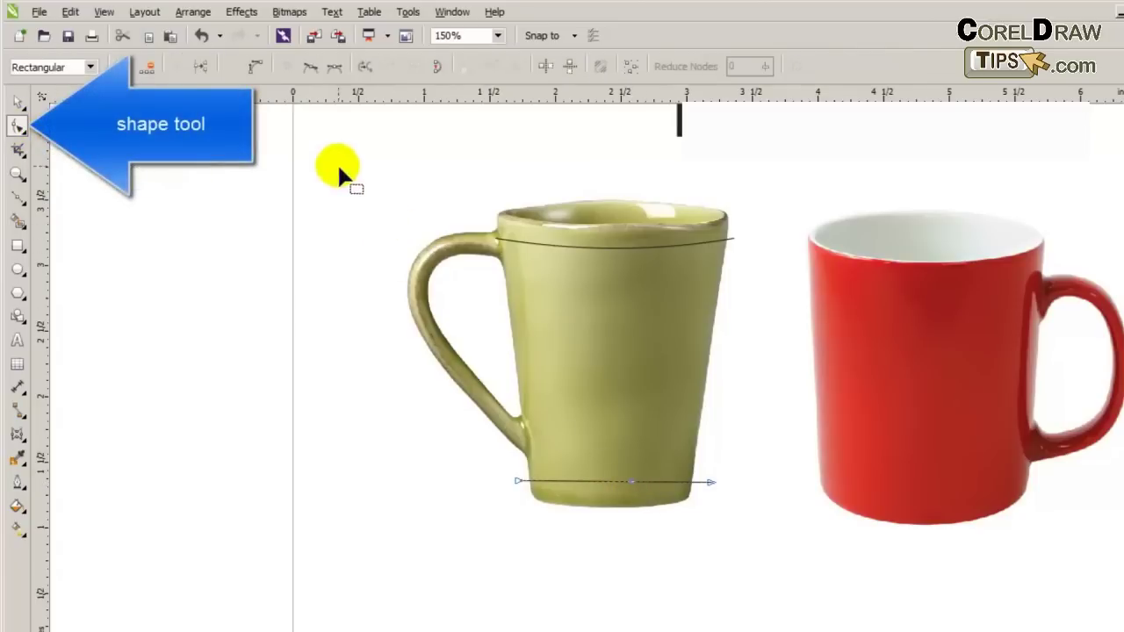
{"action": "left_click", "coordinate": [255, 66]}
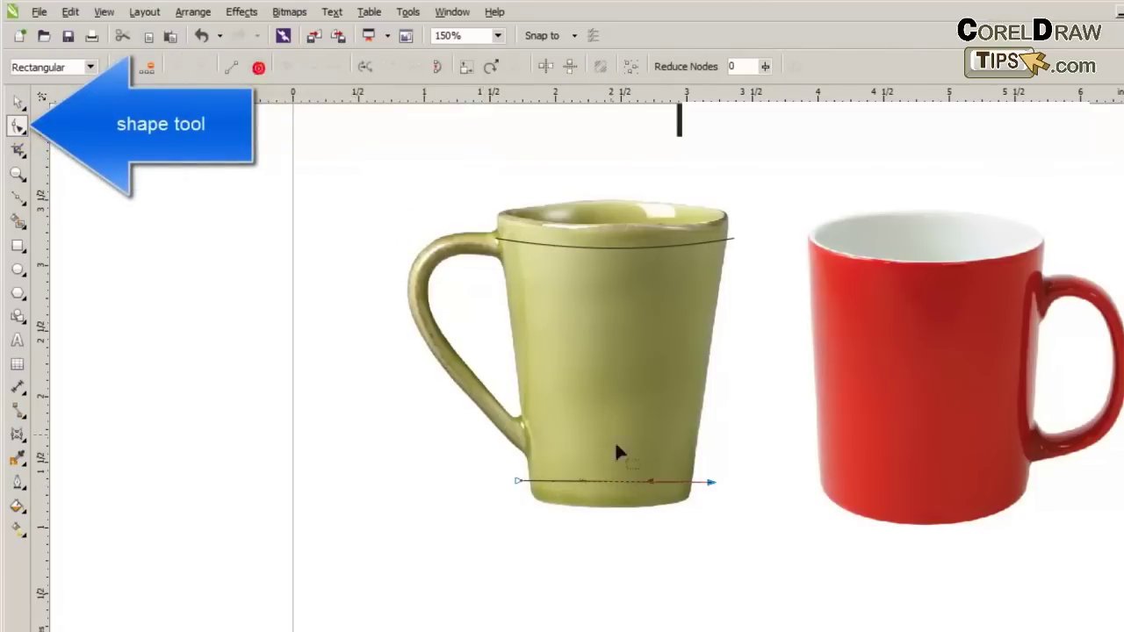
{"action": "left_click", "coordinate": [616, 483]}
{"action": "left_click_drag", "start_coordinate": [618, 494], "coordinate": [619, 498]}
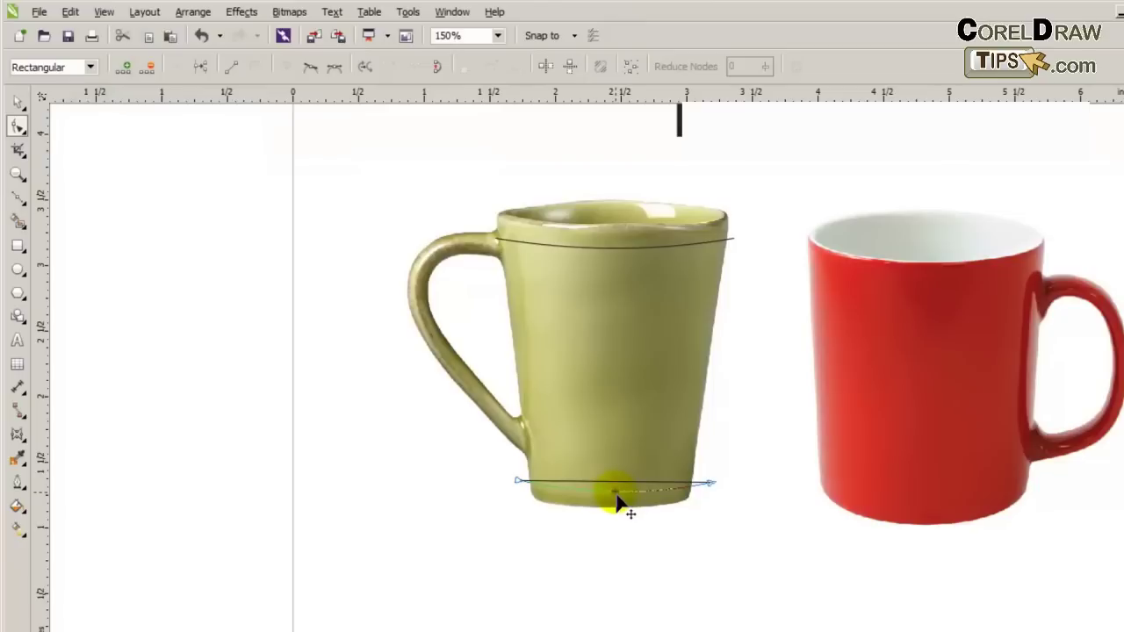
- Draw straight lines down the green mug's left and right sides to the bottom line
{"action": "left_click", "coordinate": [17, 197]}
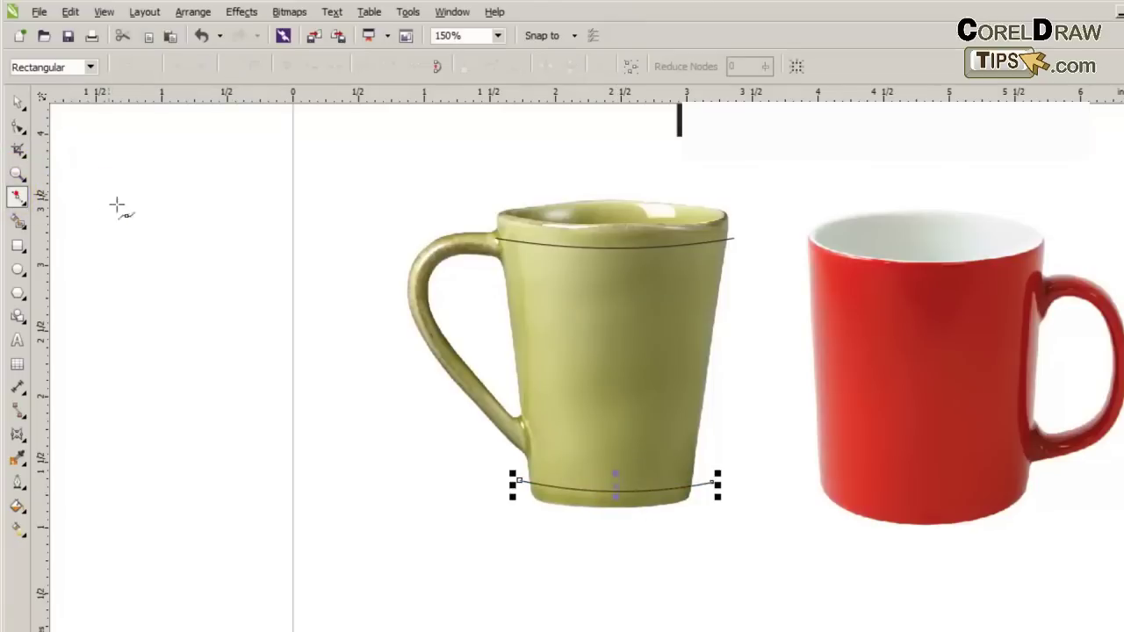
{"action": "left_click", "coordinate": [507, 230]}
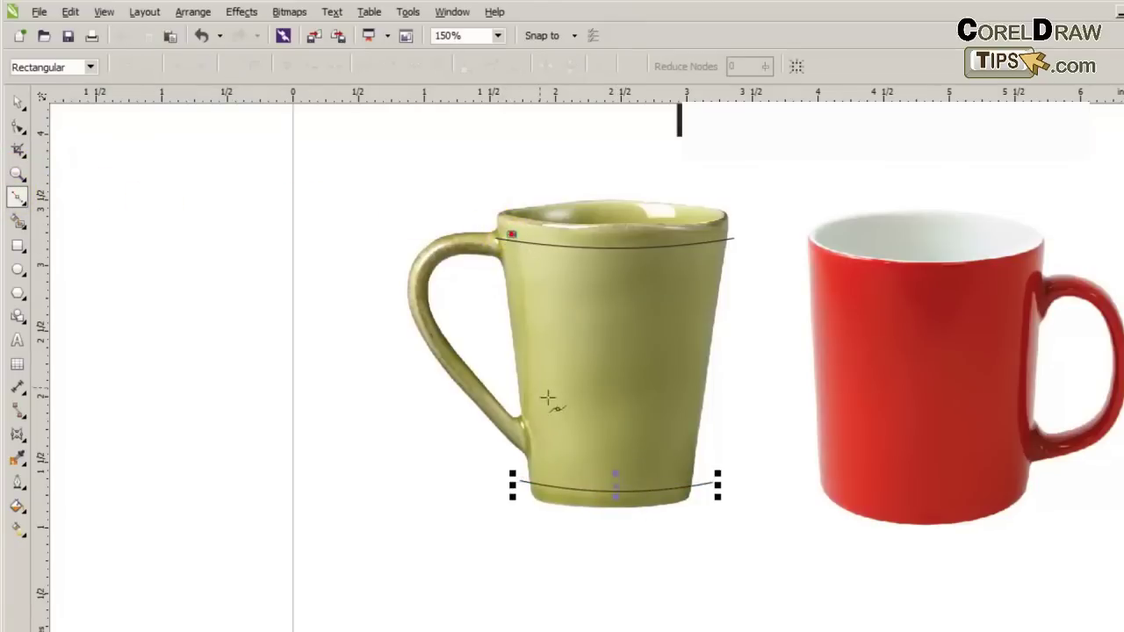
{"action": "left_click", "coordinate": [546, 496]}
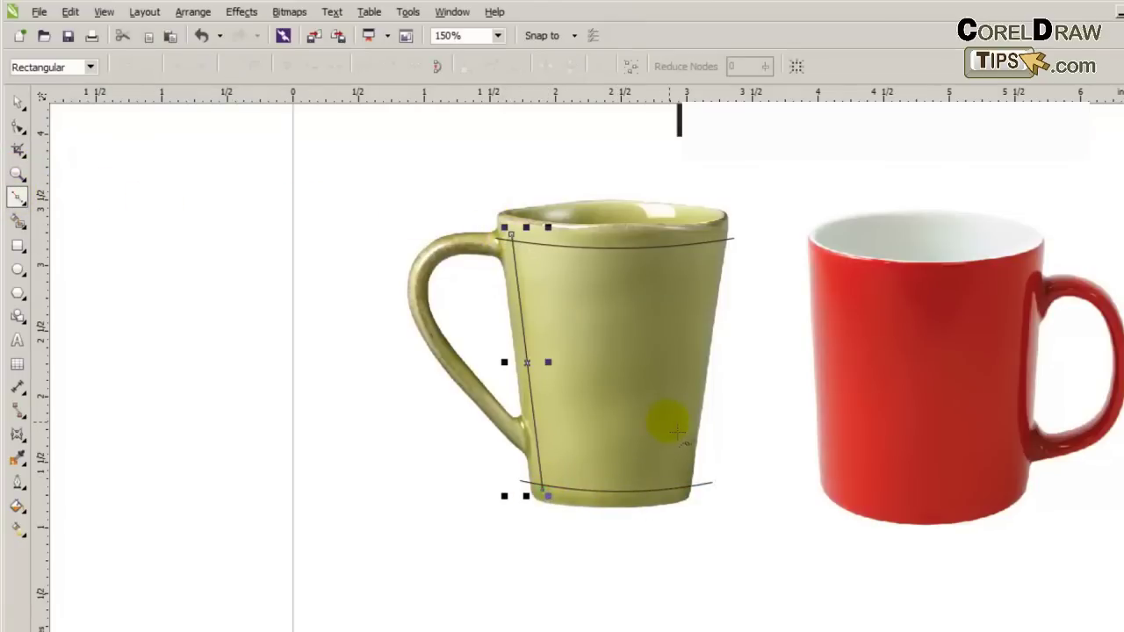
{"action": "left_click", "coordinate": [19, 103]}
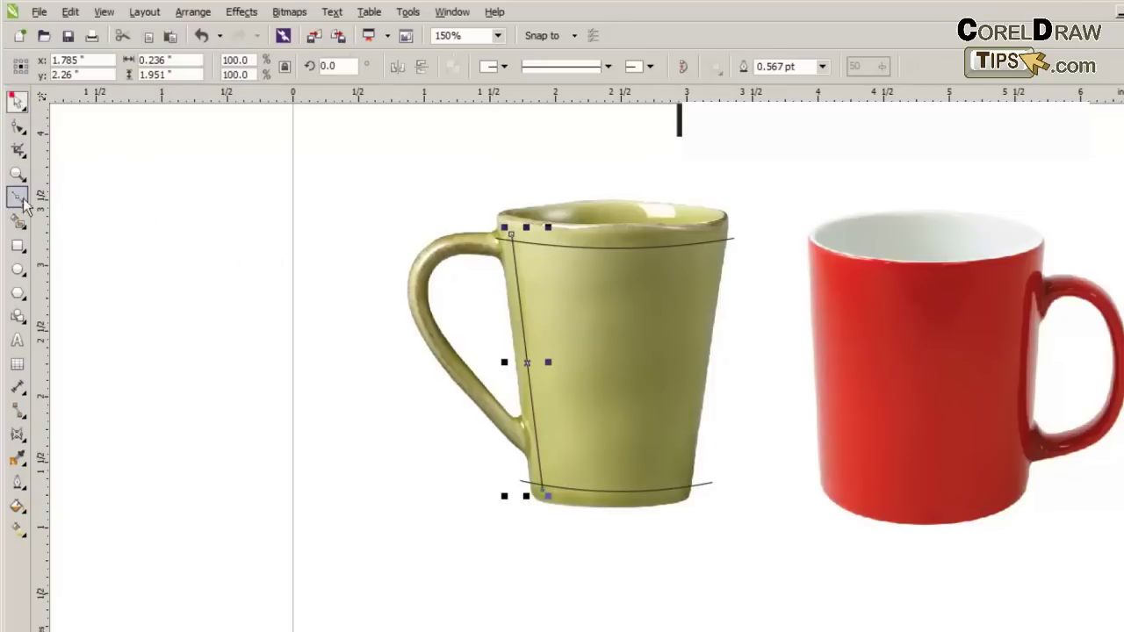
{"action": "left_click", "coordinate": [17, 196]}
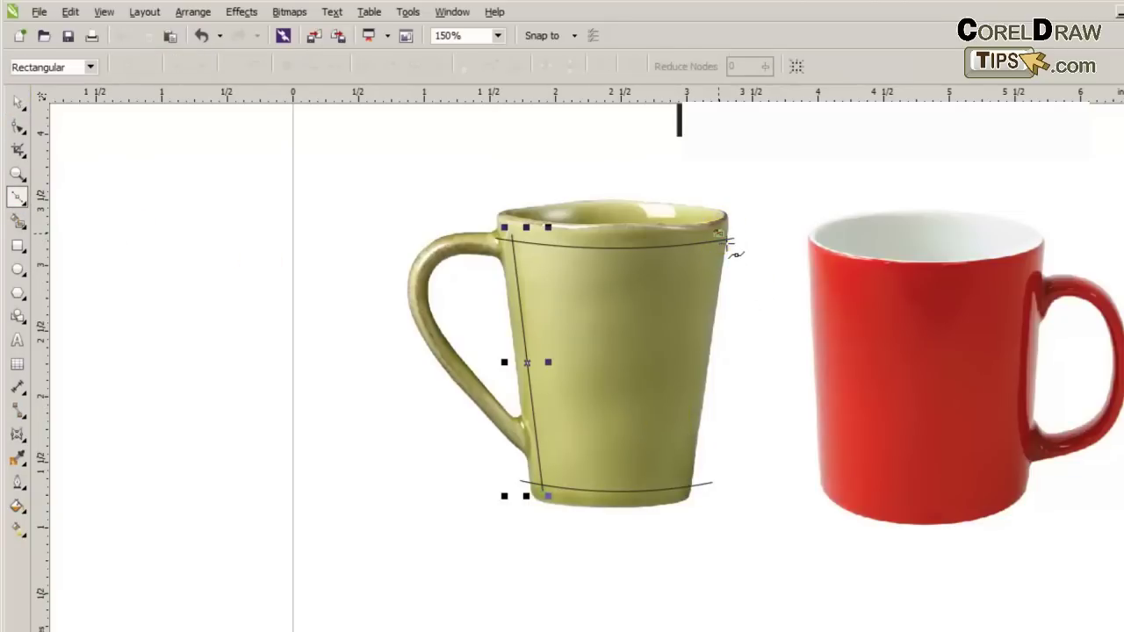
{"action": "left_click", "coordinate": [685, 499]}
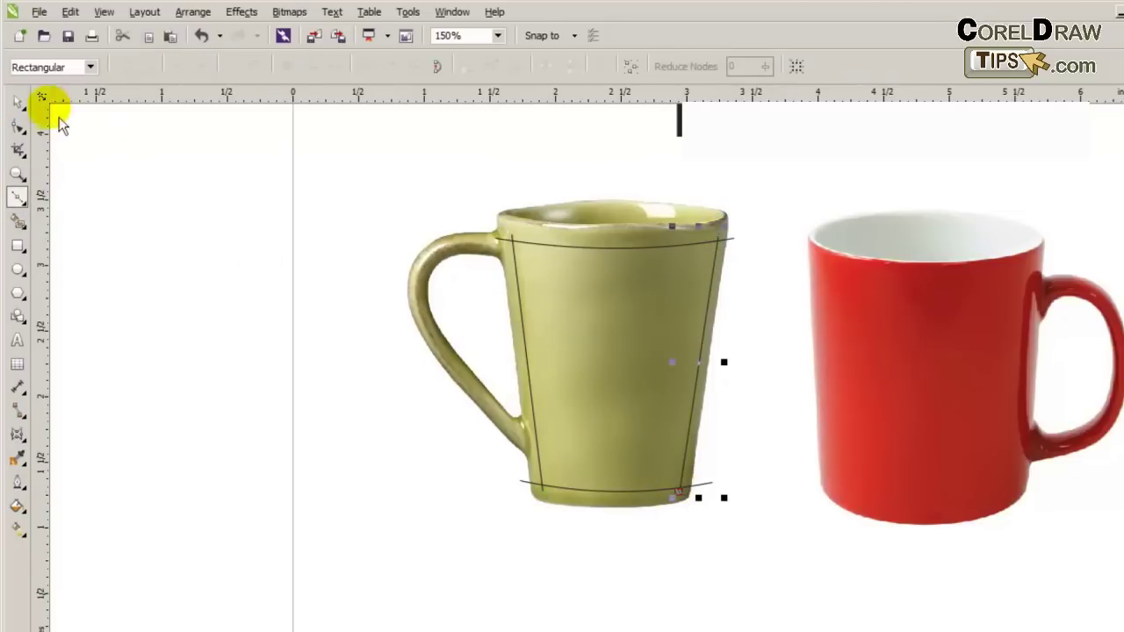
{"action": "left_click", "coordinate": [18, 102]}
{"action": "left_click", "coordinate": [166, 171]}
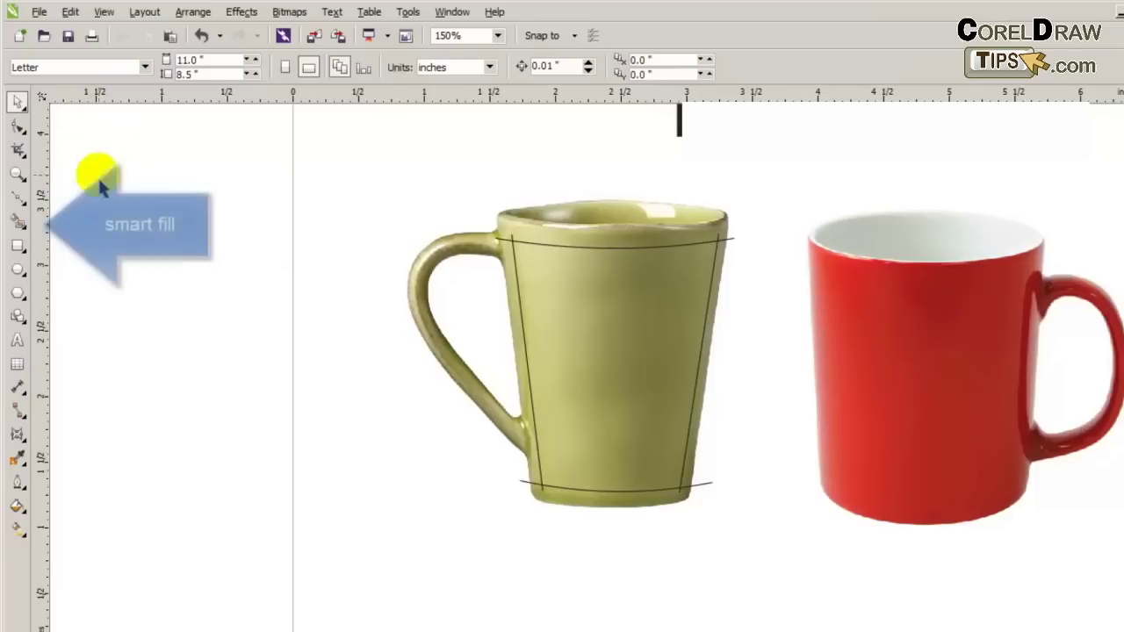
- Smart-fill the outlined mug body with a blue-grey shape and delete the leftover top and bottom lines
{"action": "left_click", "coordinate": [18, 221]}
{"action": "left_click", "coordinate": [544, 303]}
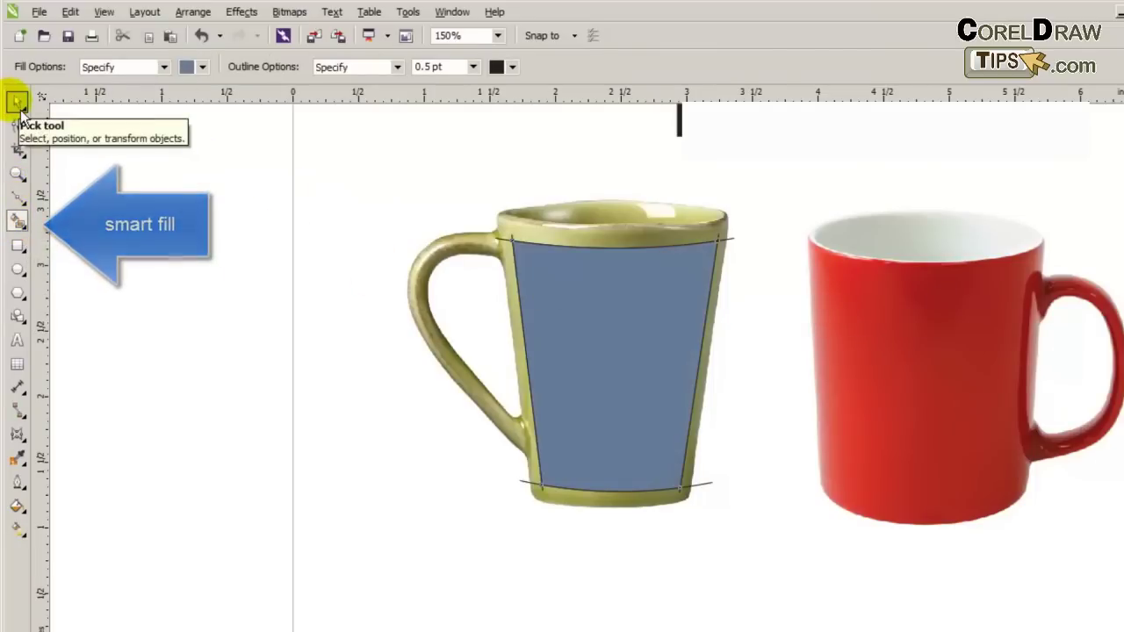
{"action": "left_click", "coordinate": [18, 109]}
{"action": "left_click", "coordinate": [100, 145]}
{"action": "left_click", "coordinate": [500, 237]}
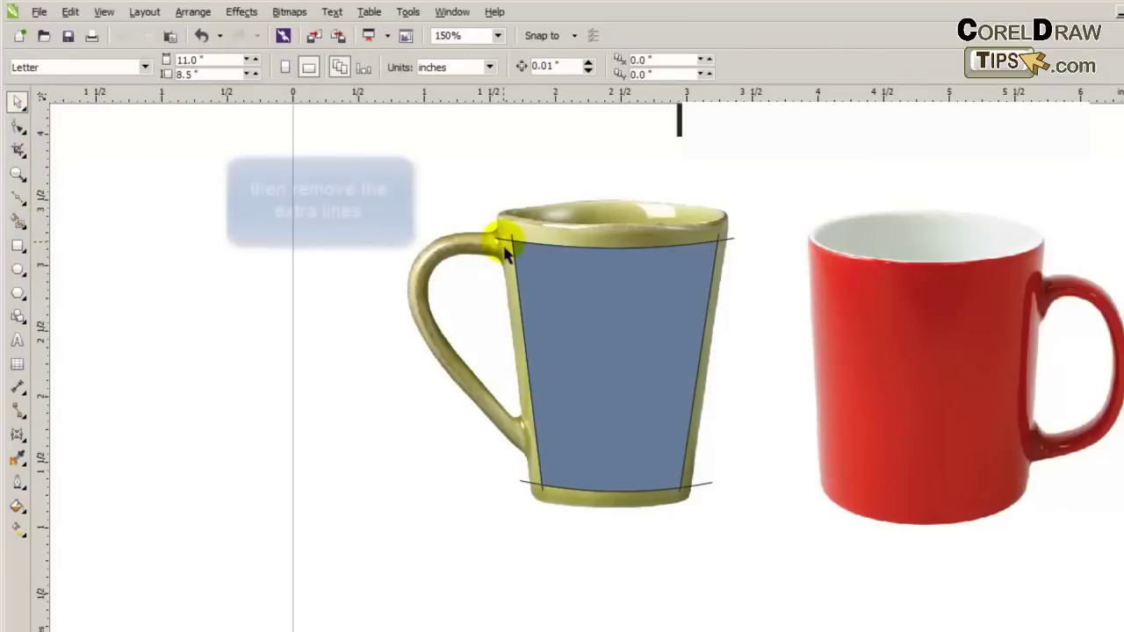
{"action": "key", "text": "Delete"}
{"action": "left_click", "coordinate": [512, 248]}
{"action": "left_click", "coordinate": [723, 483]}
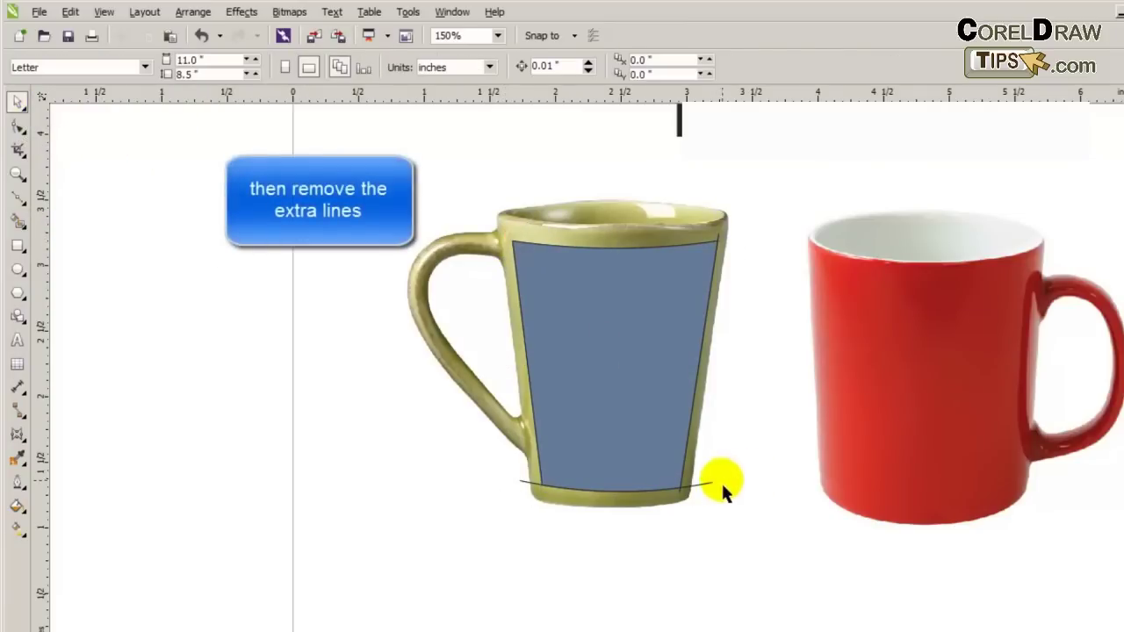
{"action": "left_click", "coordinate": [711, 483]}
{"action": "key", "text": "Delete"}
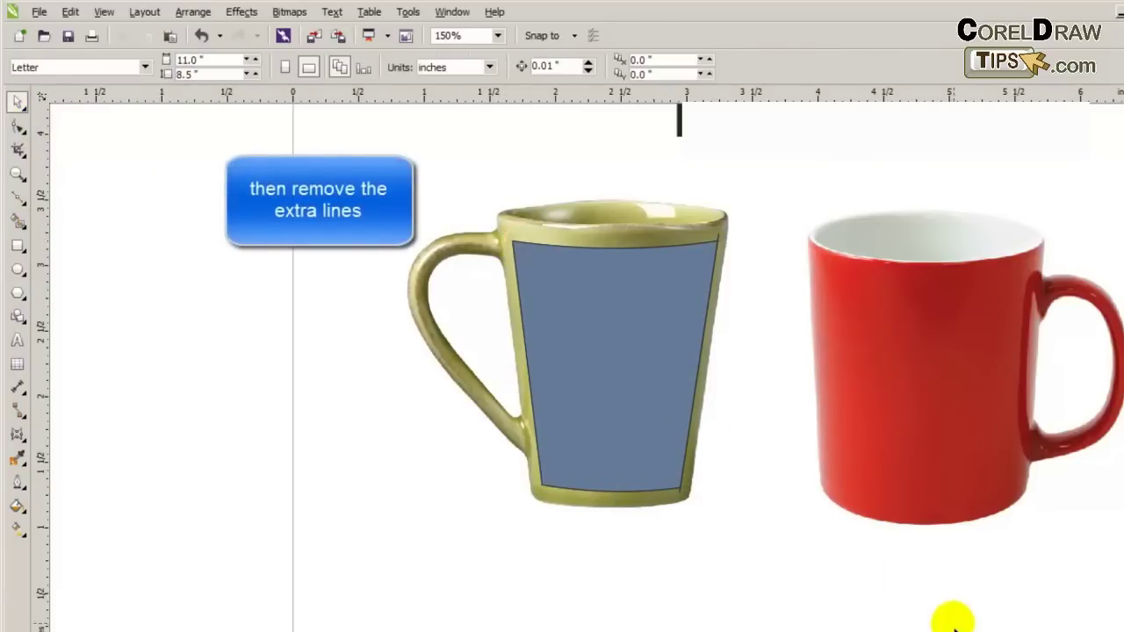
{"action": "left_click_drag", "start_coordinate": [865, 627], "coordinate": [907, 627]}
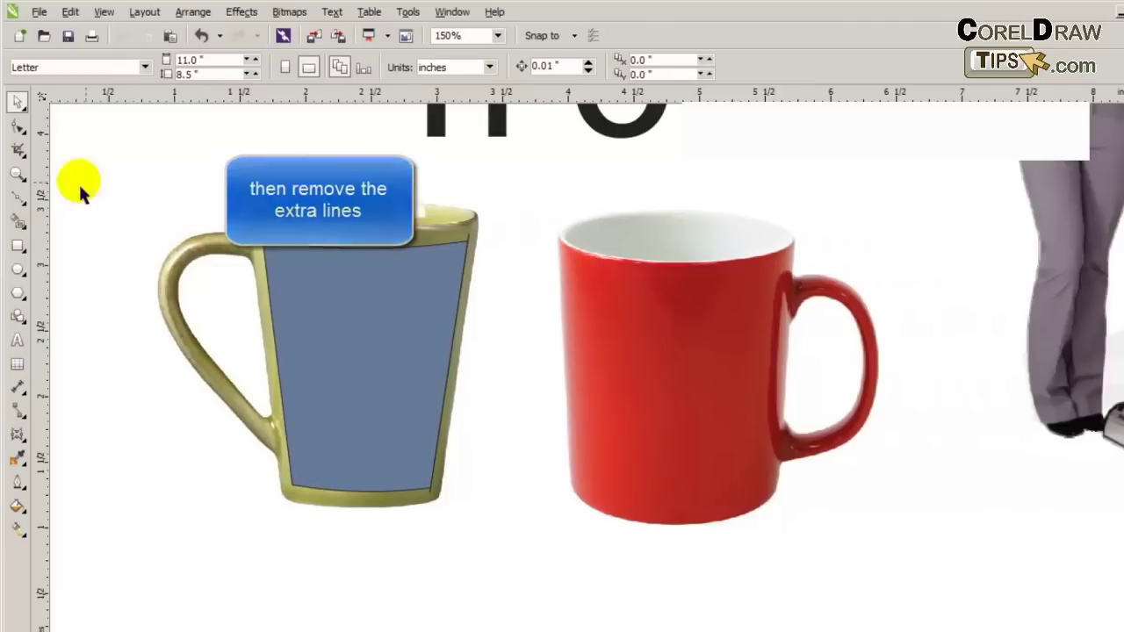
- Draw a line across the red mug's rim and curve it down to follow the top
{"action": "left_click", "coordinate": [17, 196]}
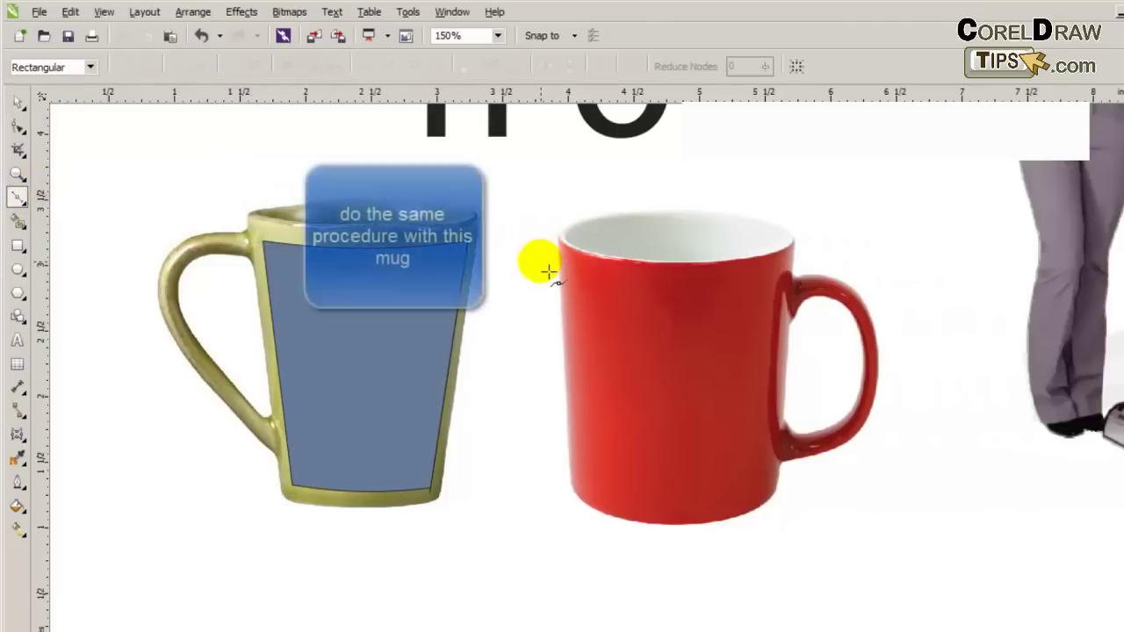
{"action": "left_click", "coordinate": [812, 264]}
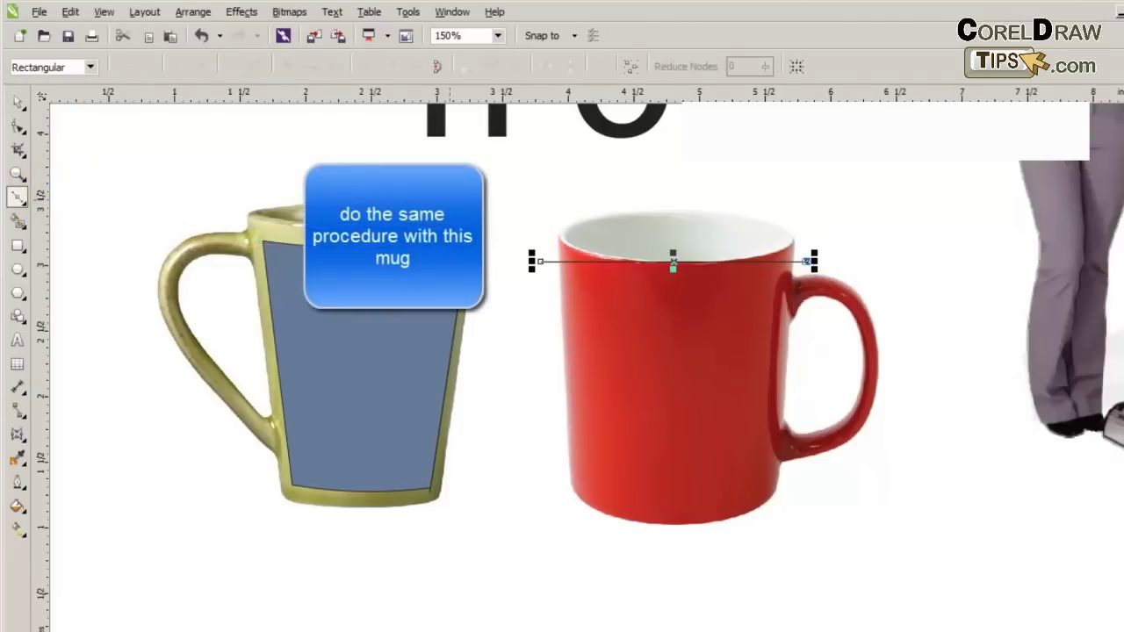
{"action": "left_click", "coordinate": [17, 126]}
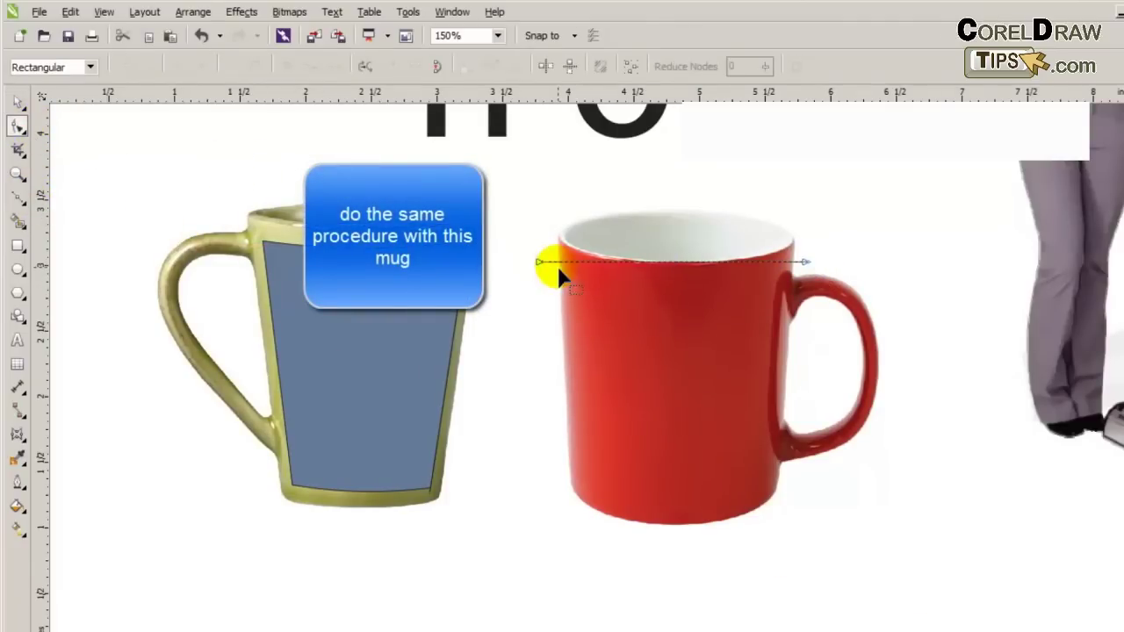
{"action": "left_click", "coordinate": [561, 262]}
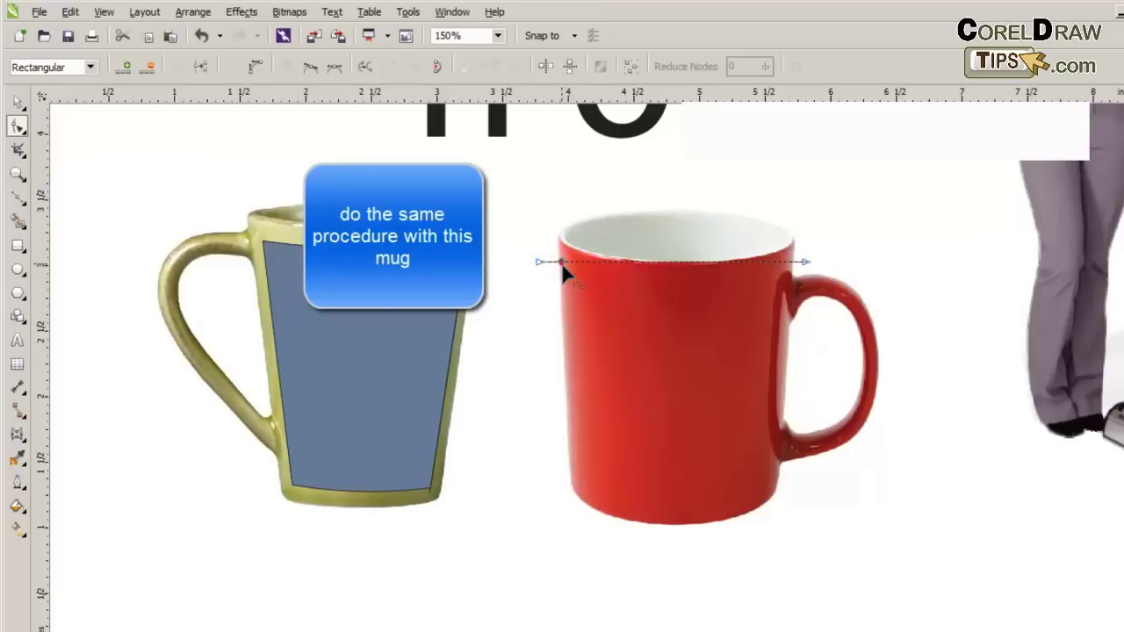
{"action": "left_click", "coordinate": [260, 74]}
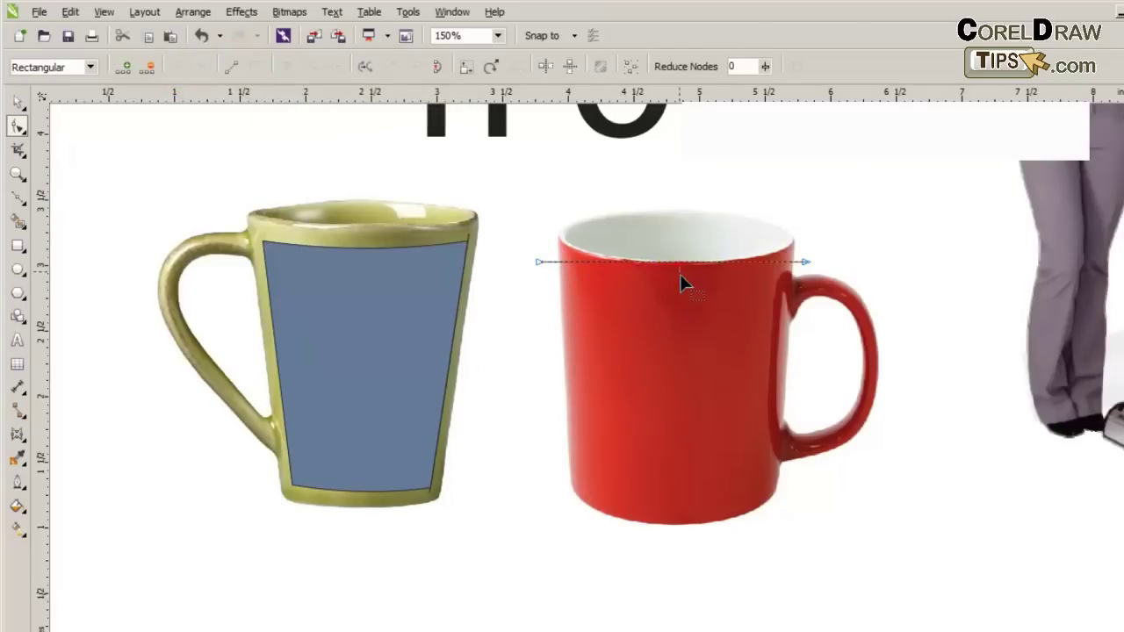
{"action": "left_click_drag", "start_coordinate": [676, 263], "coordinate": [677, 294]}
{"action": "left_click", "coordinate": [17, 103]}
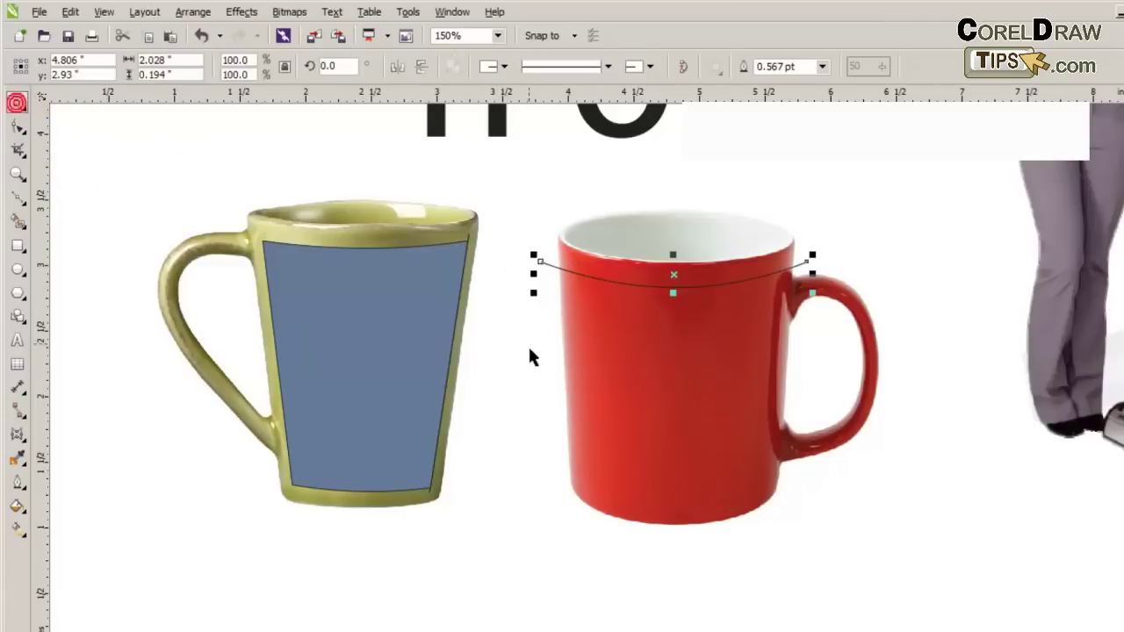
{"action": "left_click", "coordinate": [530, 380]}
{"action": "left_click", "coordinate": [439, 583]}
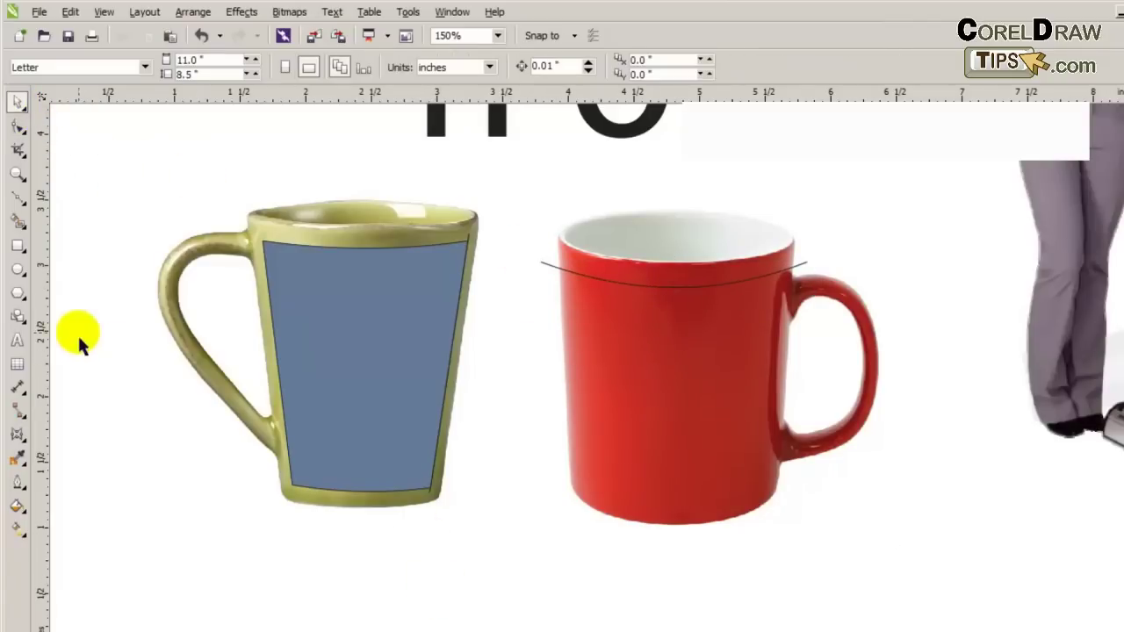
- Convert the red mug's bottom line to a curve and bend it along the base
{"action": "left_click", "coordinate": [17, 197]}
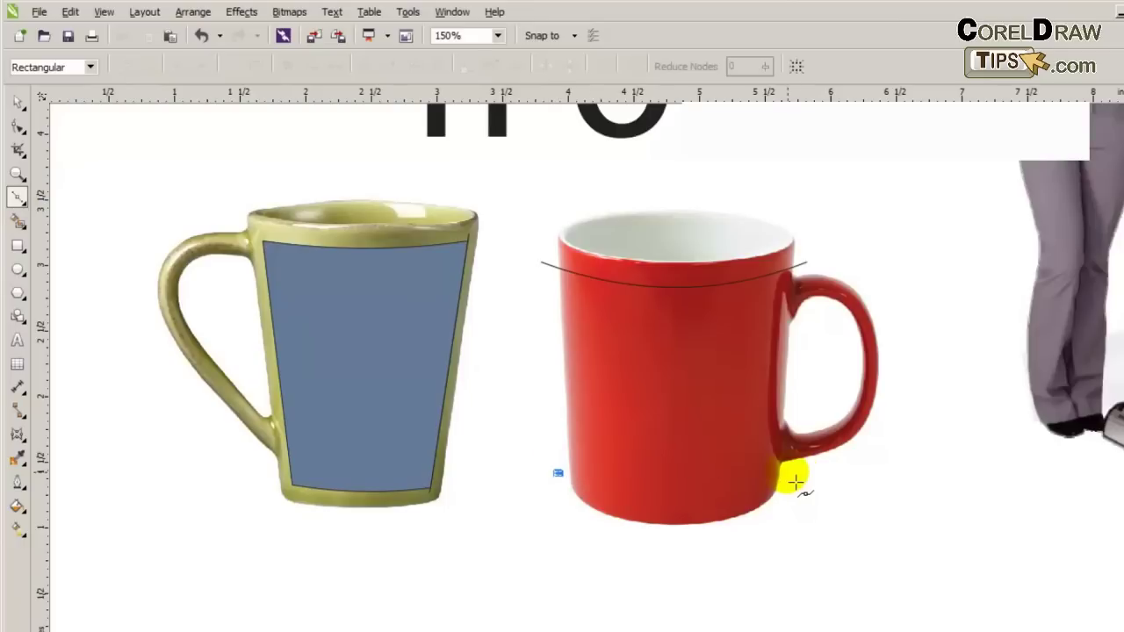
{"action": "left_click", "coordinate": [17, 125]}
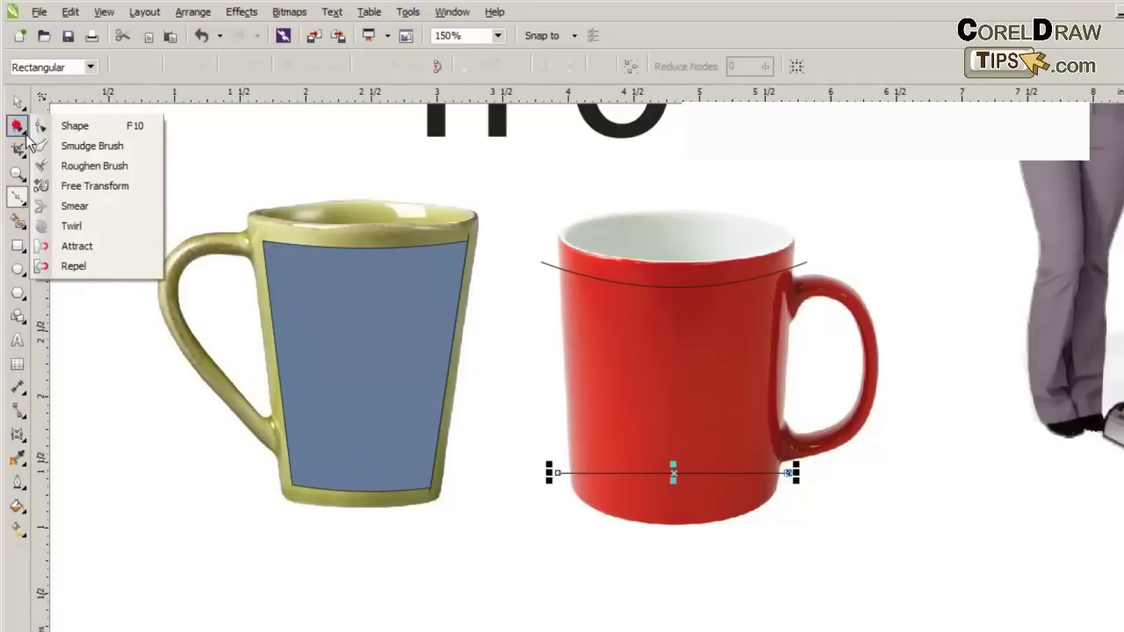
{"action": "left_click", "coordinate": [101, 125]}
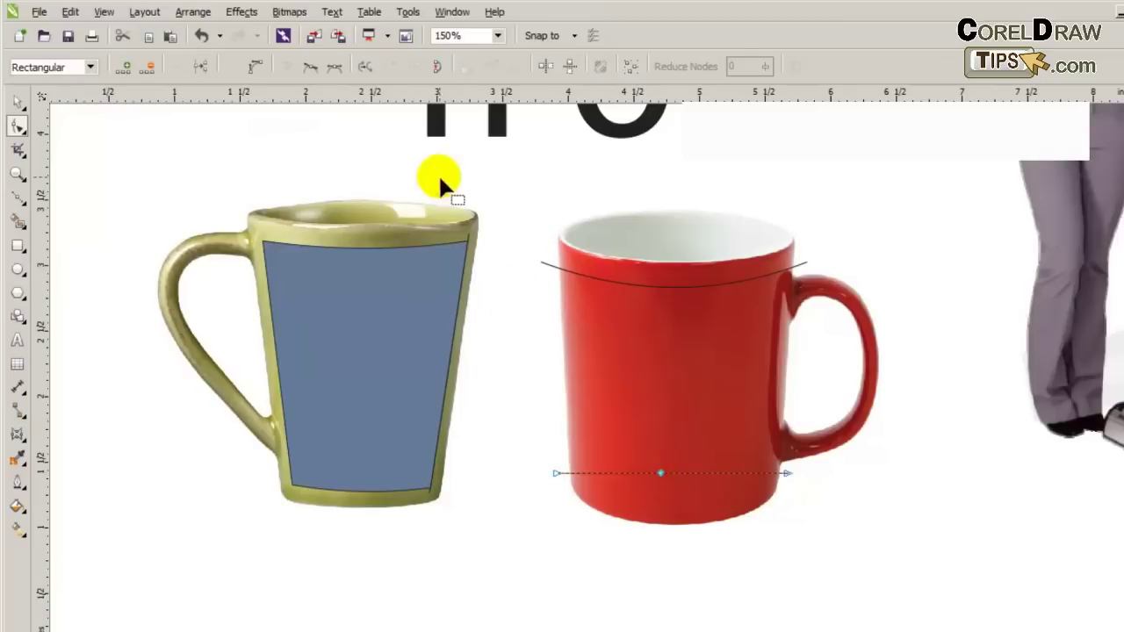
{"action": "left_click", "coordinate": [256, 69]}
{"action": "left_click_drag", "start_coordinate": [678, 481], "coordinate": [681, 509]}
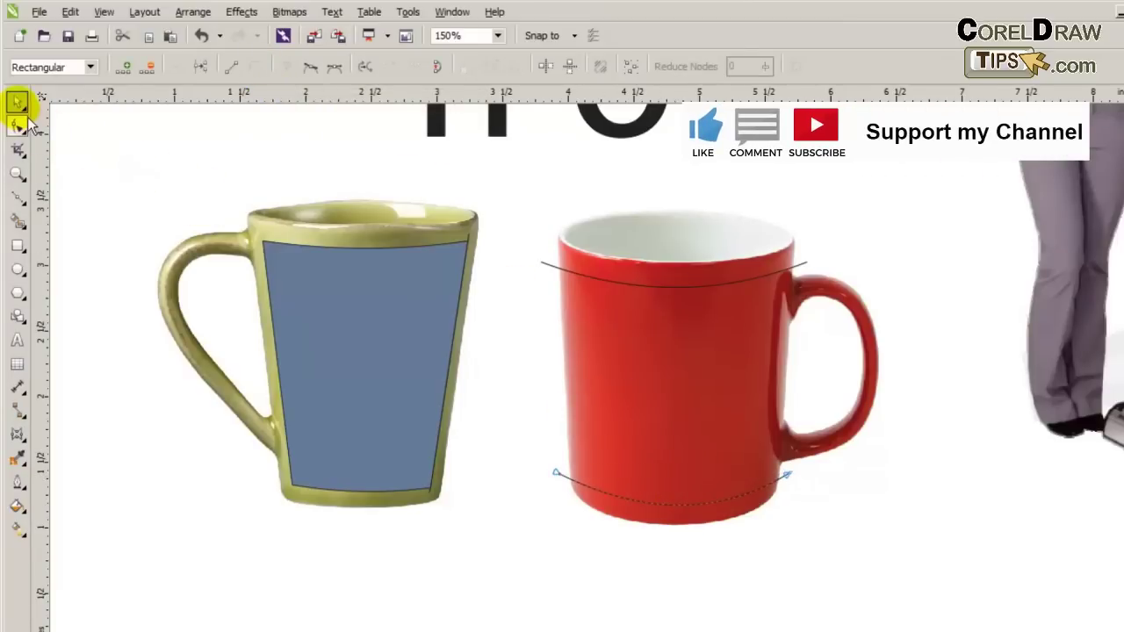
{"action": "left_click", "coordinate": [17, 101]}
- Draw straight lines down the red mug's left and right sides
{"action": "left_click", "coordinate": [62, 138]}
{"action": "left_click", "coordinate": [18, 191]}
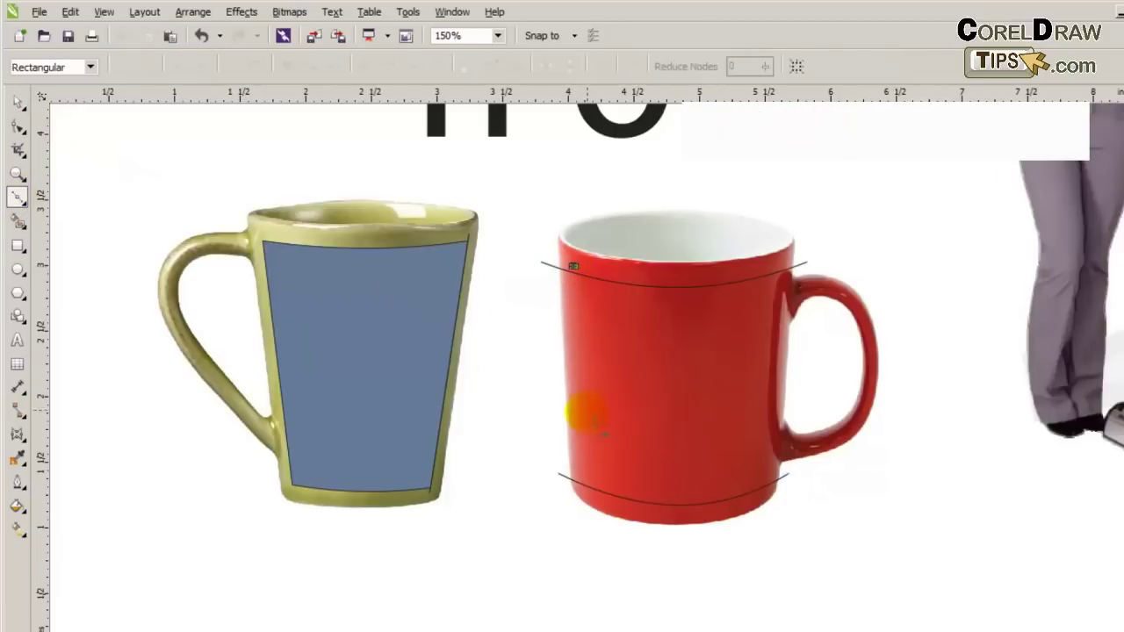
{"action": "left_click", "coordinate": [583, 495]}
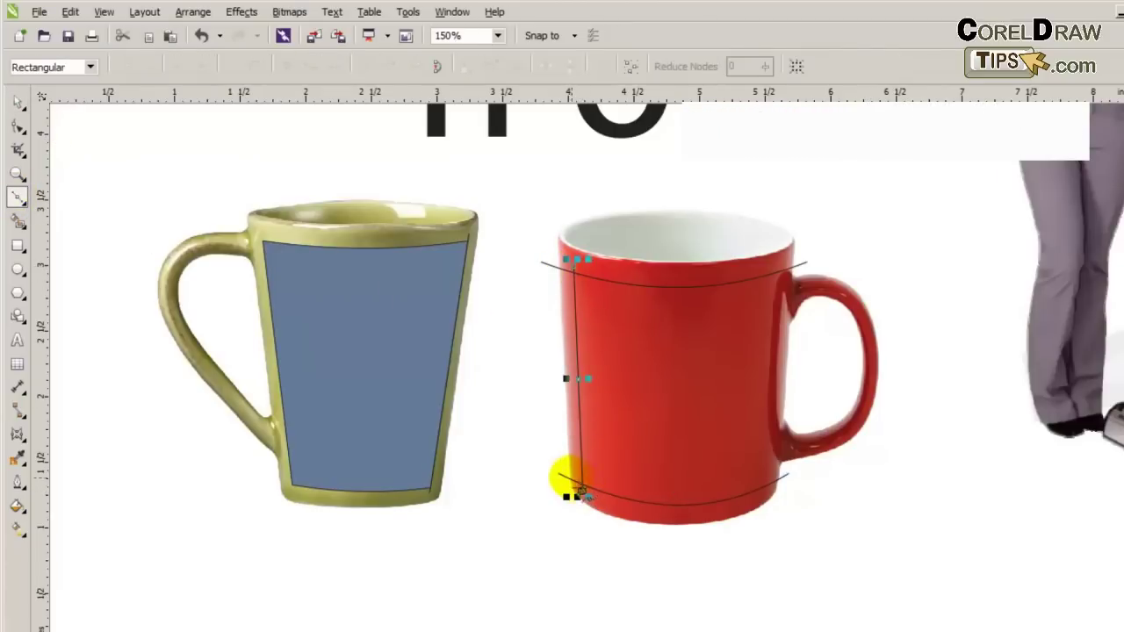
{"action": "left_click", "coordinate": [18, 198]}
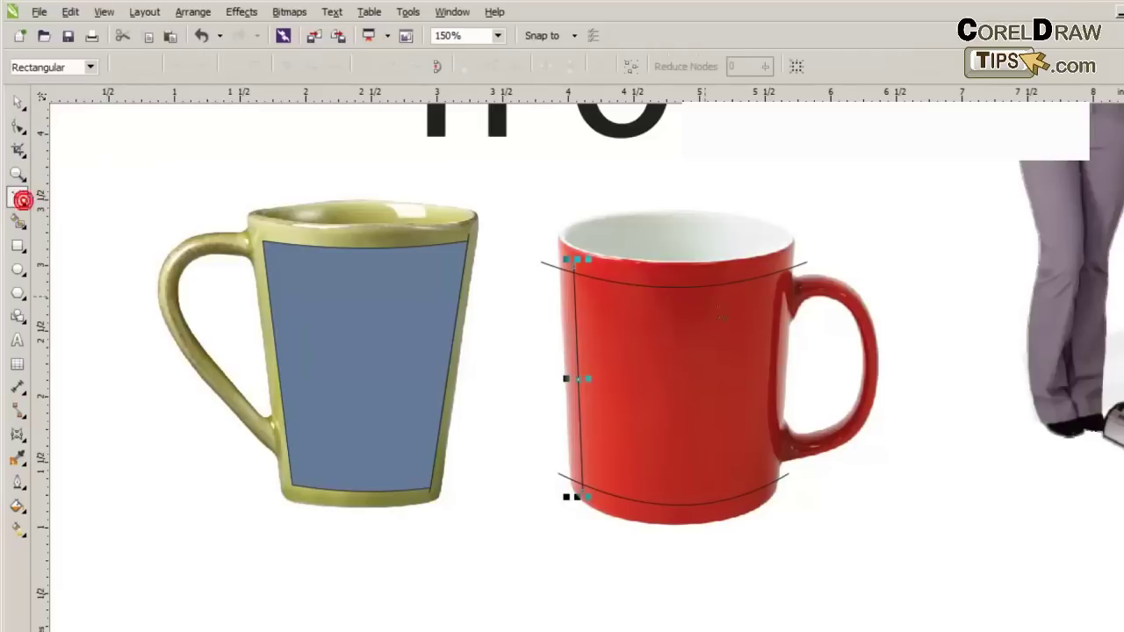
{"action": "left_click", "coordinate": [799, 262]}
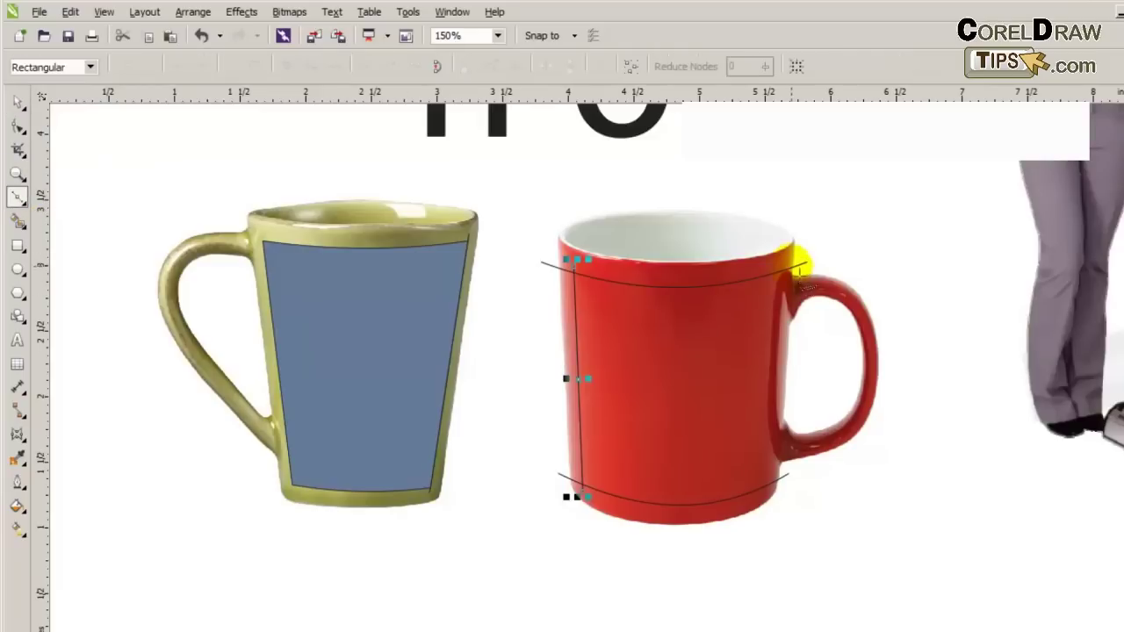
{"action": "left_click", "coordinate": [769, 501]}
{"action": "left_click", "coordinate": [102, 181]}
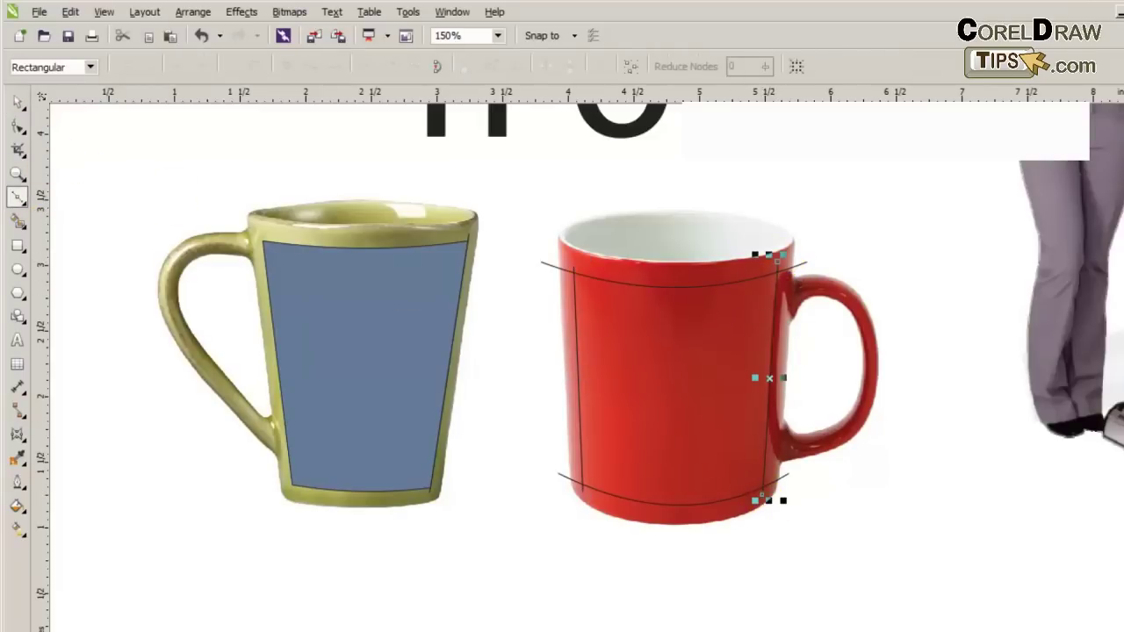
{"action": "left_click", "coordinate": [18, 103]}
{"action": "left_click", "coordinate": [83, 166]}
{"action": "left_click", "coordinate": [18, 221]}
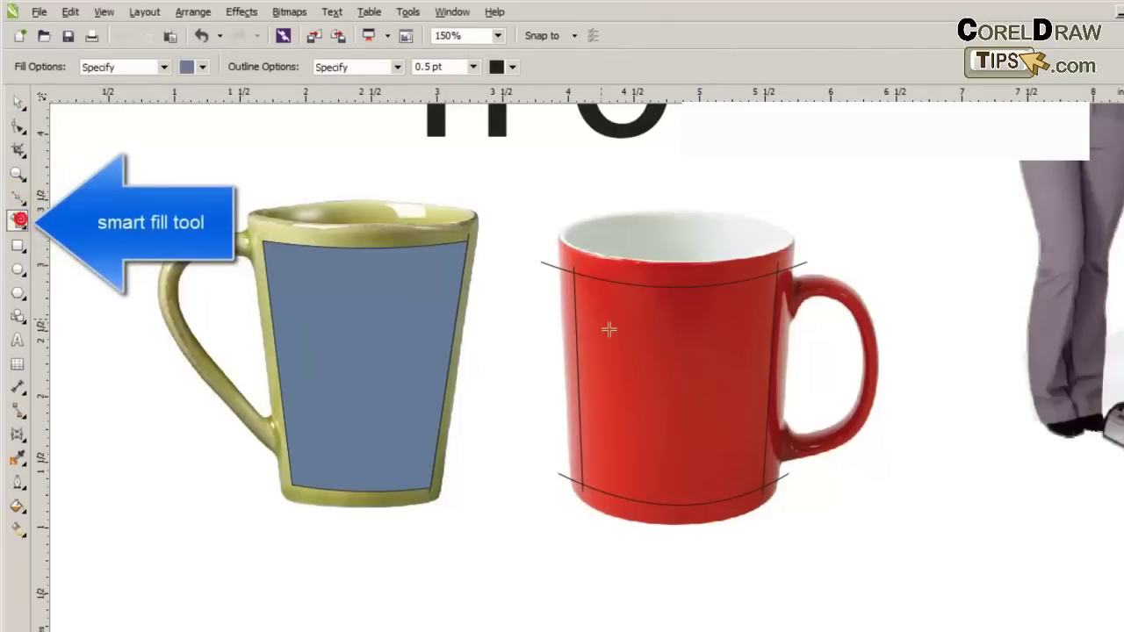
- Smart-fill the red mug's outlined front in blue-grey and delete the leftover top and bottom curves
{"action": "left_click", "coordinate": [606, 328]}
{"action": "left_click", "coordinate": [17, 102]}
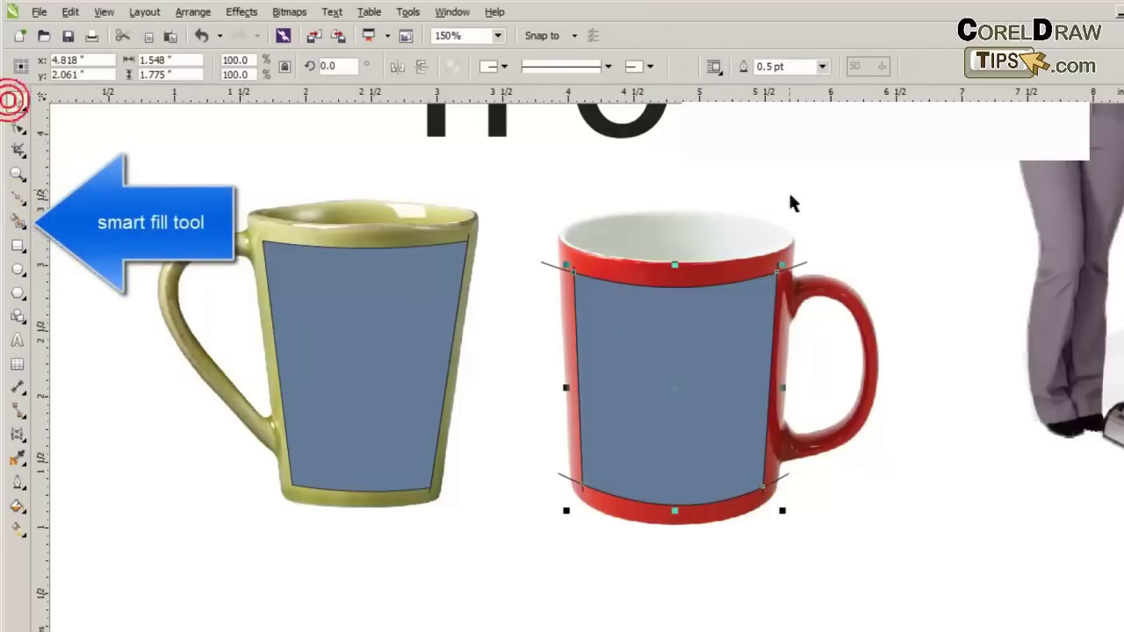
{"action": "left_click", "coordinate": [800, 263]}
{"action": "key", "text": "Delete"}
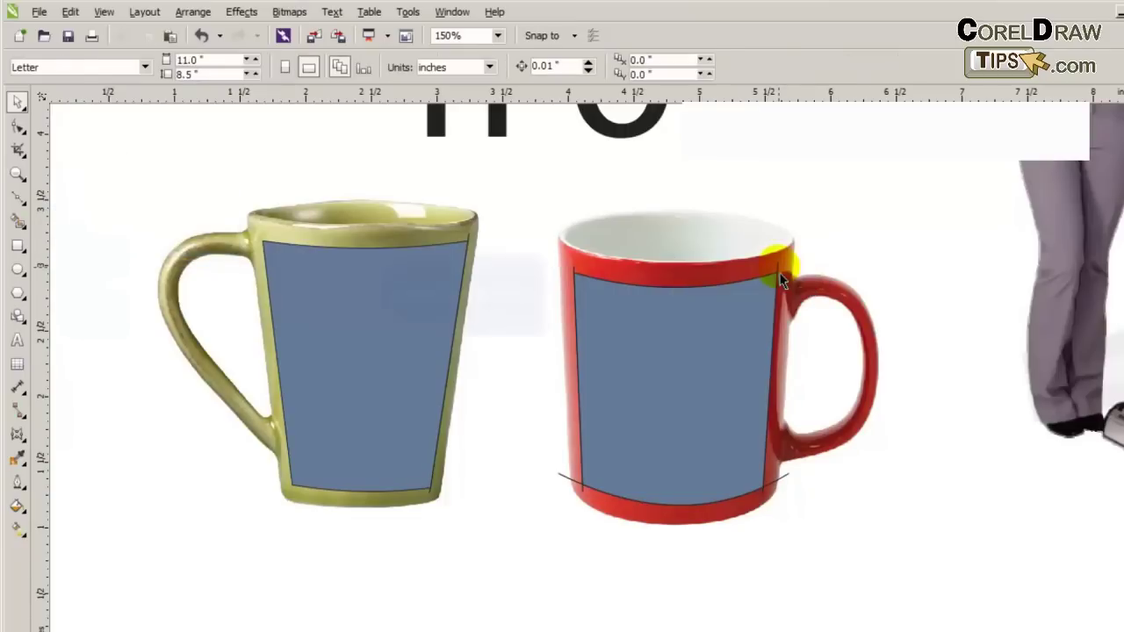
{"action": "left_click", "coordinate": [784, 478]}
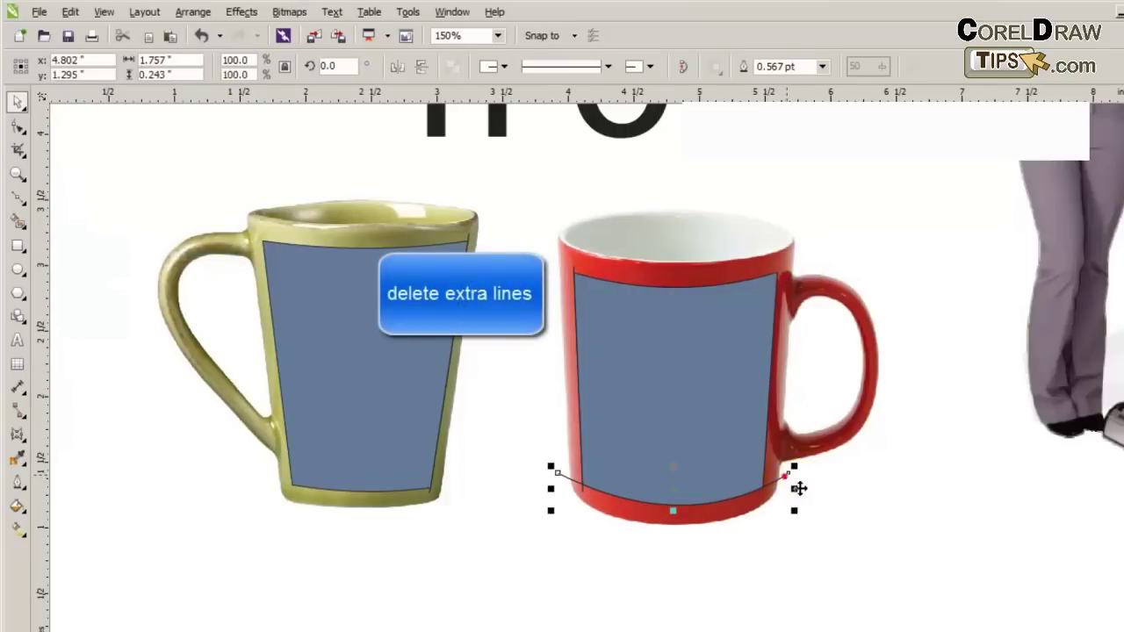
{"action": "key", "text": "Delete"}
{"action": "scroll", "coordinate": [843, 456], "scroll_direction": "down", "scroll_amount": 1}
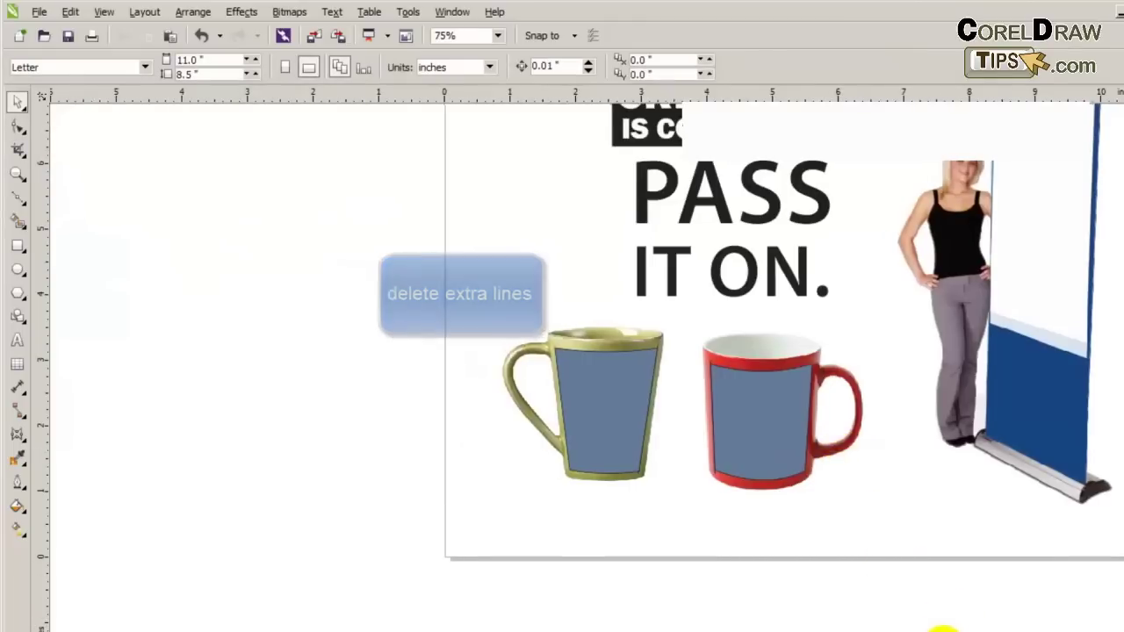
- Scroll the page and zoom in on the banner stand
{"action": "left_click", "coordinate": [943, 629]}
{"action": "left_click", "coordinate": [1119, 321]}
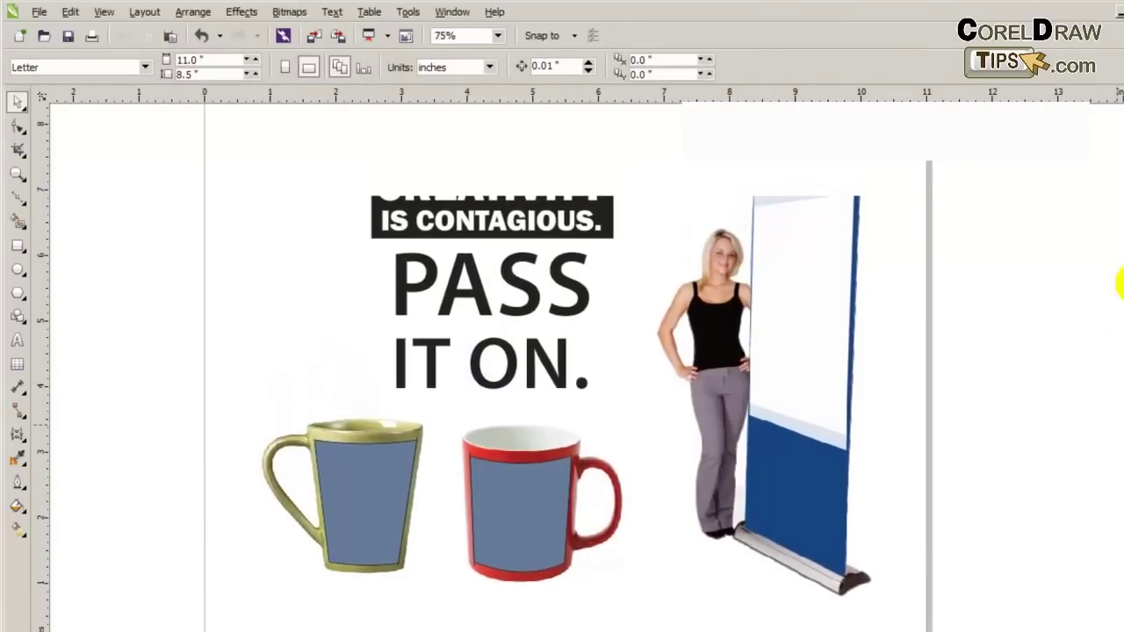
{"action": "left_click", "coordinate": [19, 176]}
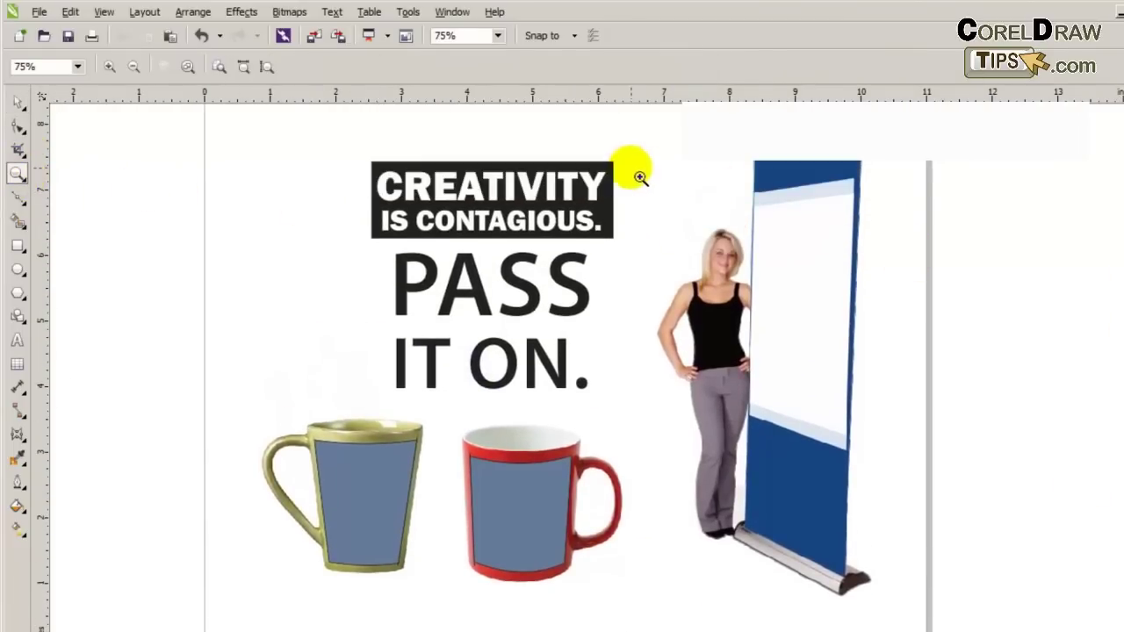
{"action": "left_click_drag", "start_coordinate": [632, 166], "coordinate": [905, 488]}
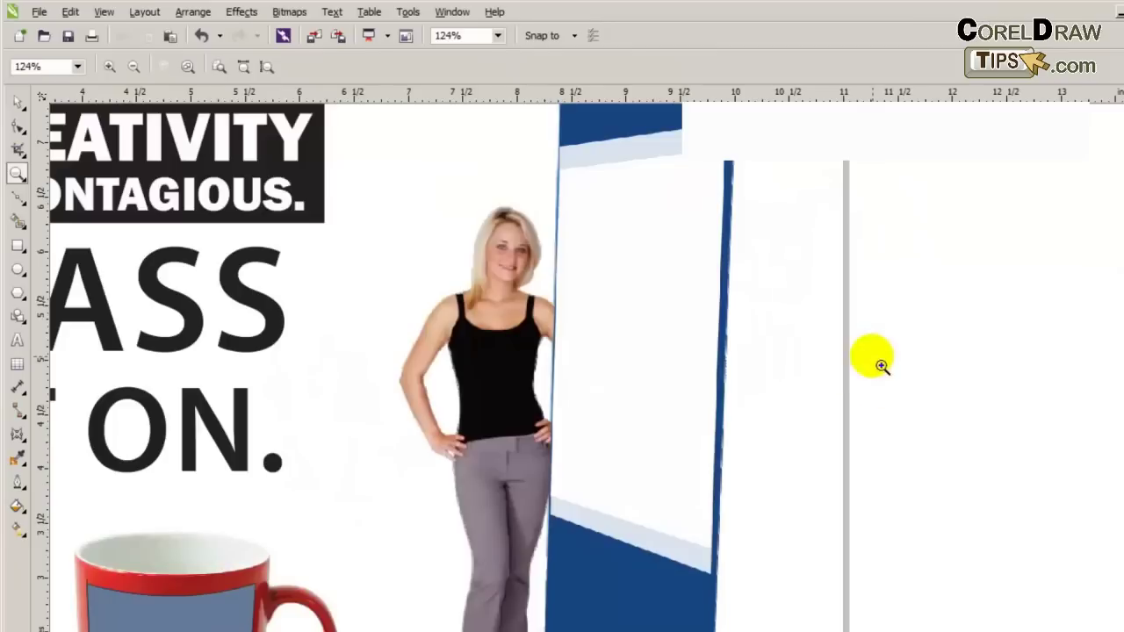
- Pick the white banner panel with the Shape tool and select its top corner nodes
{"action": "left_click", "coordinate": [18, 197]}
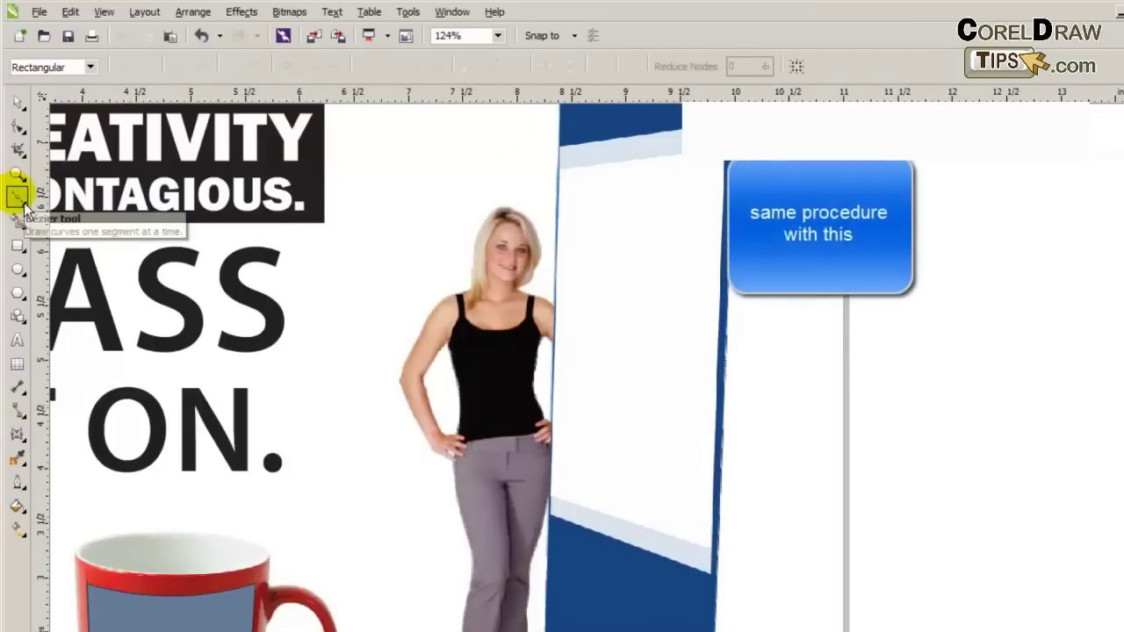
{"action": "left_click", "coordinate": [575, 190]}
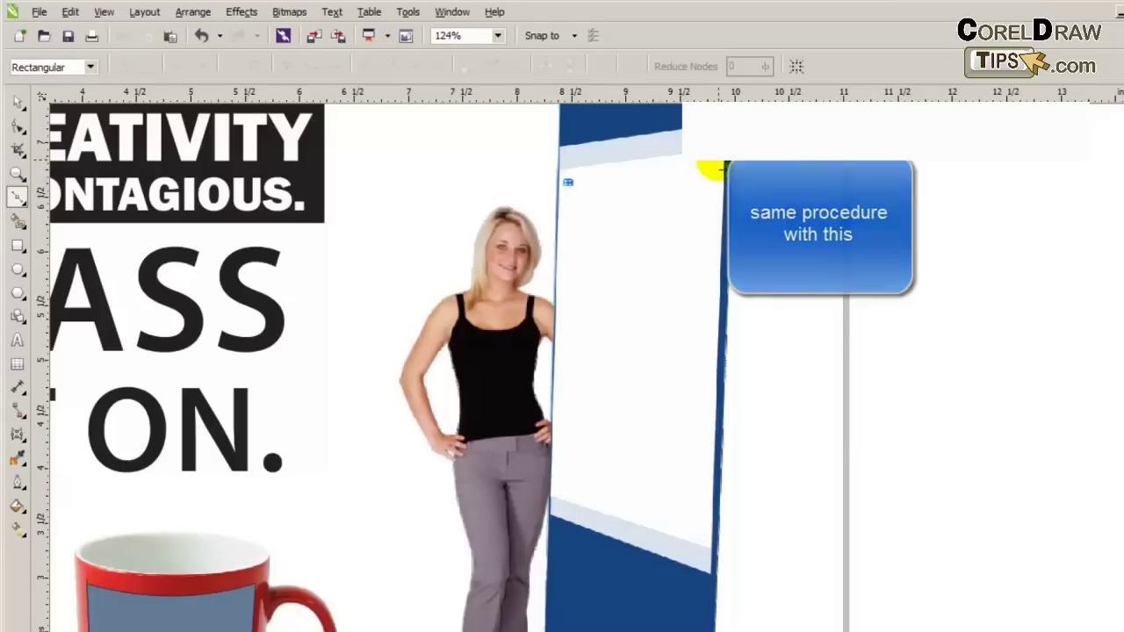
{"action": "left_click", "coordinate": [726, 166]}
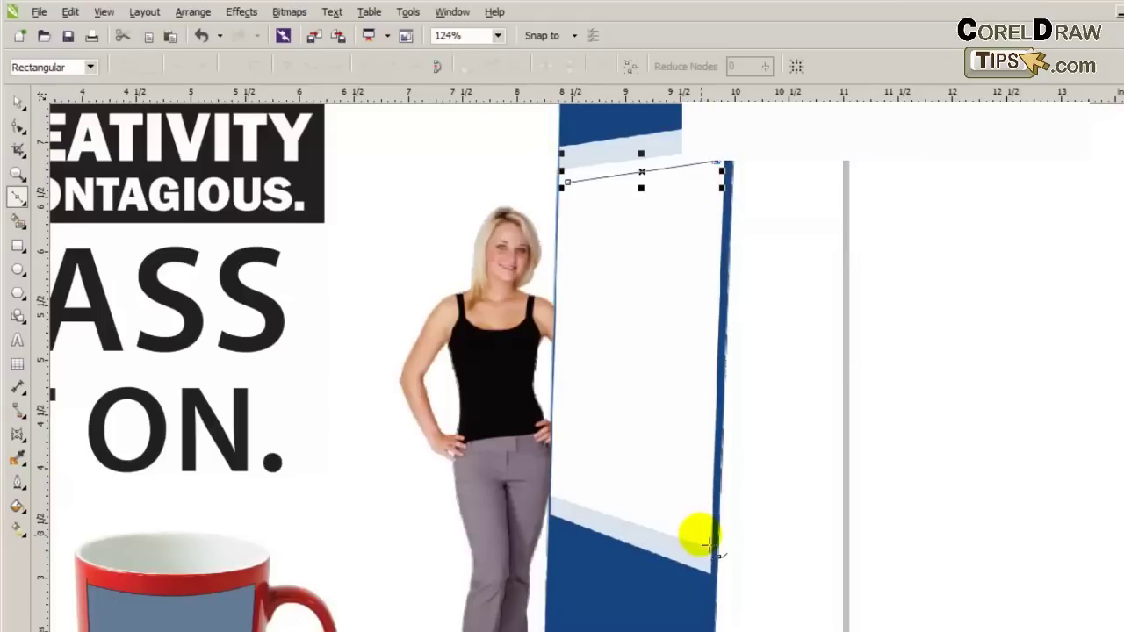
- Drag the panel's lower-right and lower-left corner nodes to match the stand's tilted edges
{"action": "left_click_drag", "start_coordinate": [716, 549], "coordinate": [699, 533]}
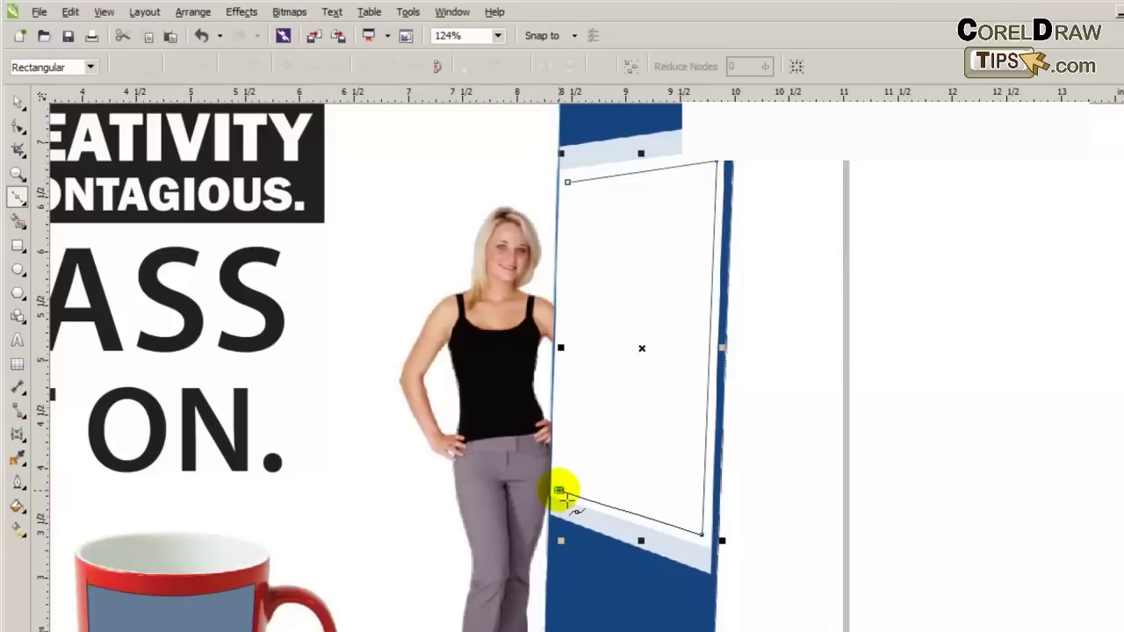
{"action": "left_click_drag", "start_coordinate": [562, 494], "coordinate": [556, 490]}
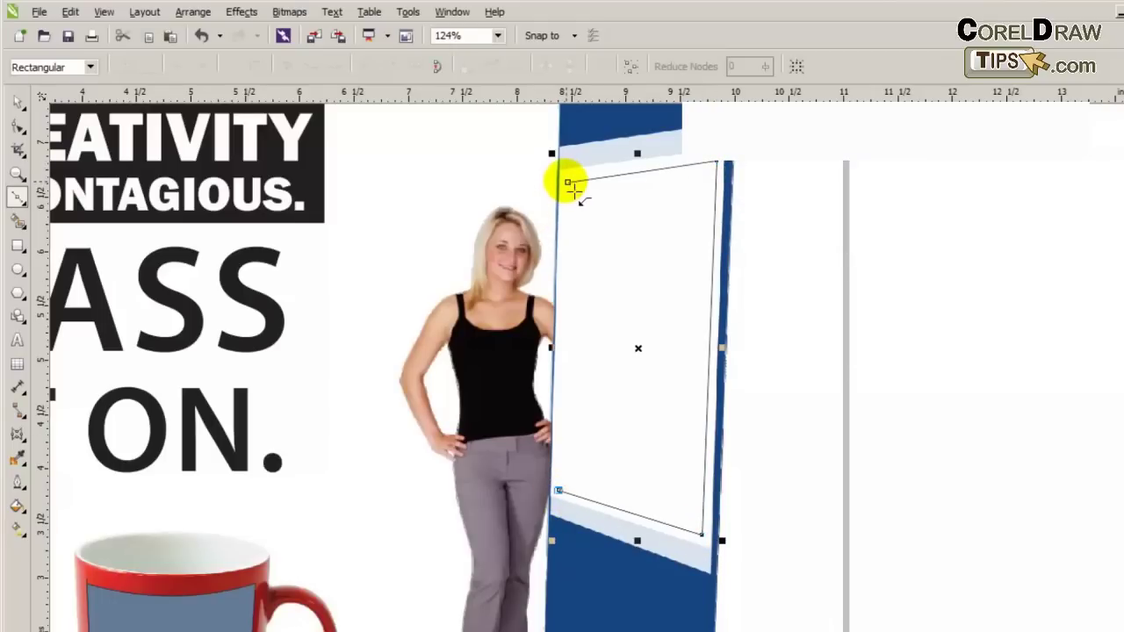
{"action": "left_click", "coordinate": [568, 183]}
- Deselect the banner panel and marquee-select all of the CREATIVITY slogan text
{"action": "left_click", "coordinate": [18, 102]}
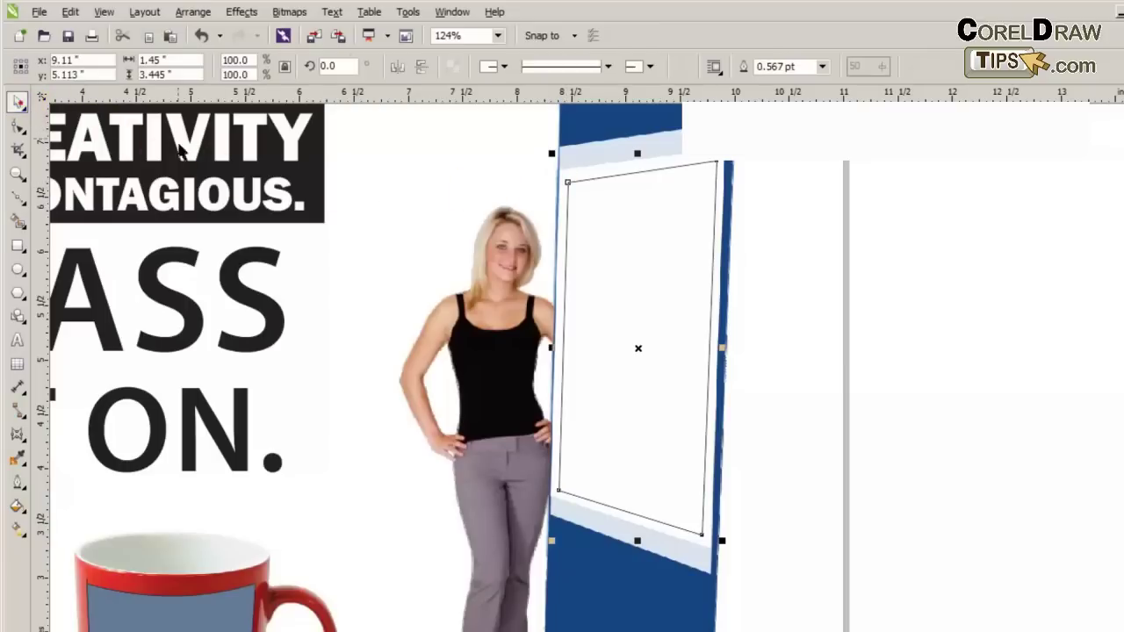
{"action": "scroll", "coordinate": [807, 343], "scroll_direction": "down", "scroll_amount": 1}
{"action": "left_click", "coordinate": [897, 338]}
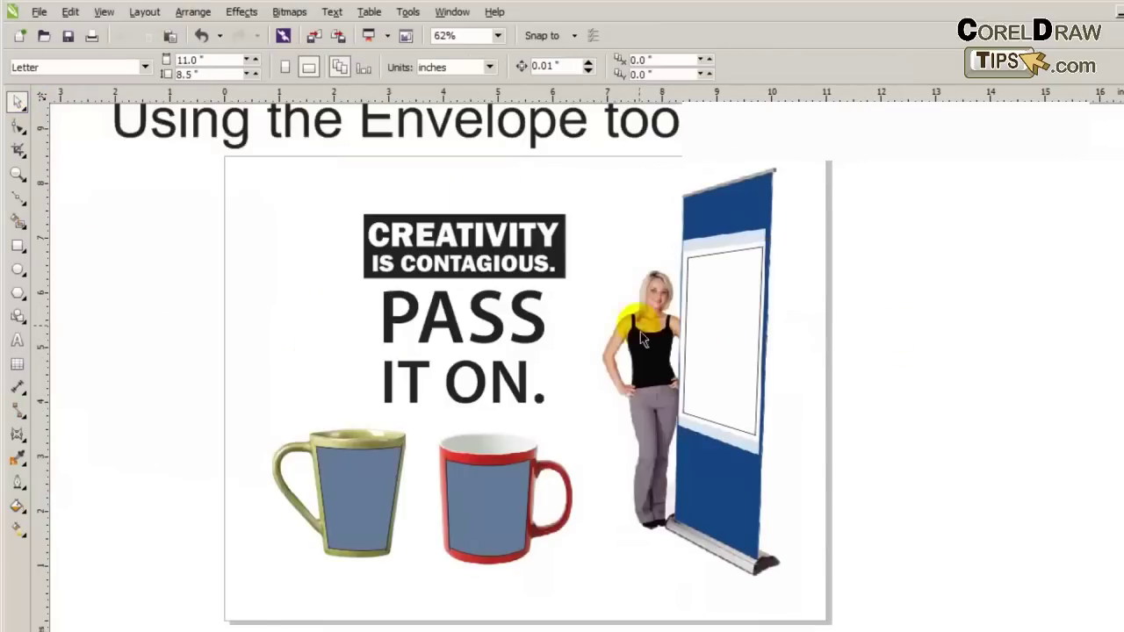
{"action": "scroll", "coordinate": [640, 332], "scroll_direction": "up", "scroll_amount": 1}
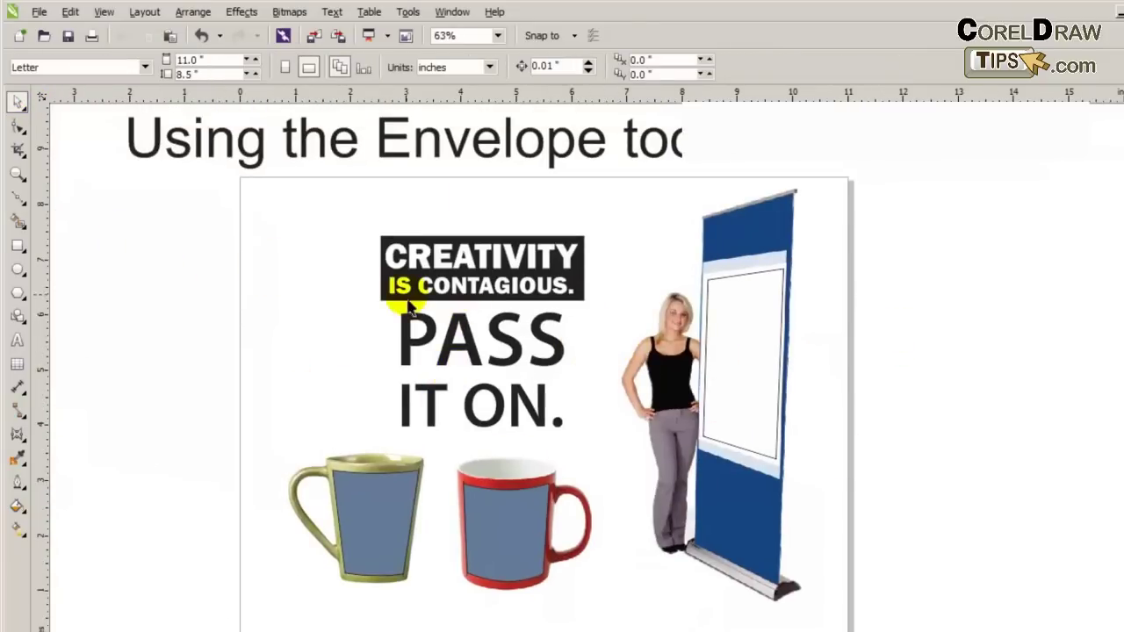
{"action": "left_click_drag", "start_coordinate": [334, 199], "coordinate": [624, 458]}
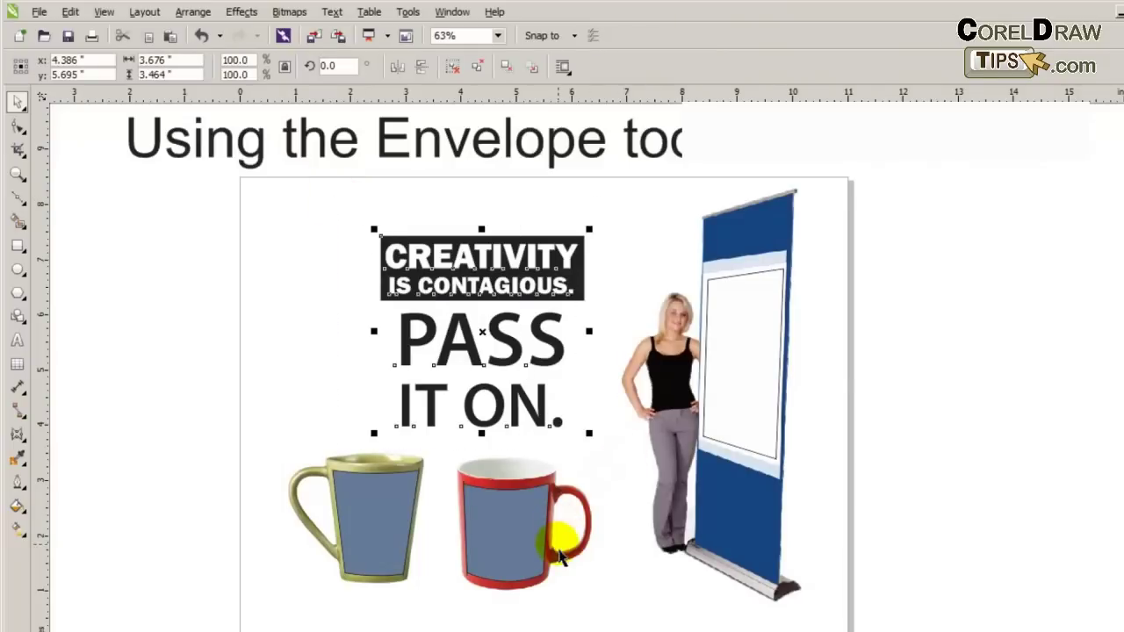
- Shrink the slogan text to about 58% and move it to the page's upper left
{"action": "left_click", "coordinate": [17, 173]}
{"action": "left_click_drag", "start_coordinate": [273, 186], "coordinate": [828, 611]}
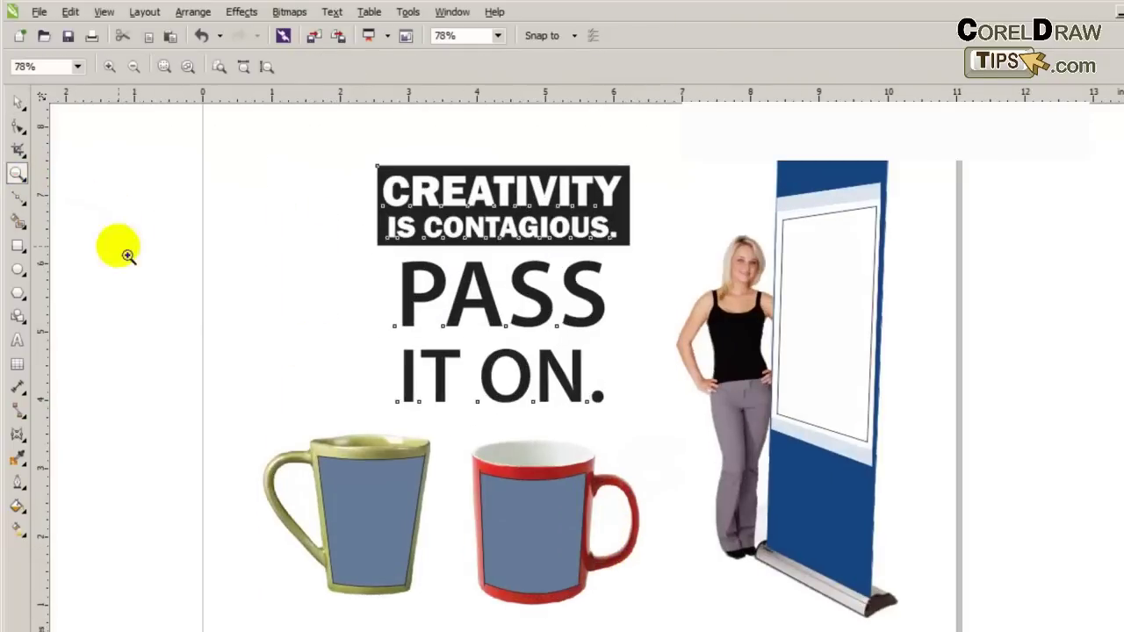
{"action": "left_click", "coordinate": [17, 103]}
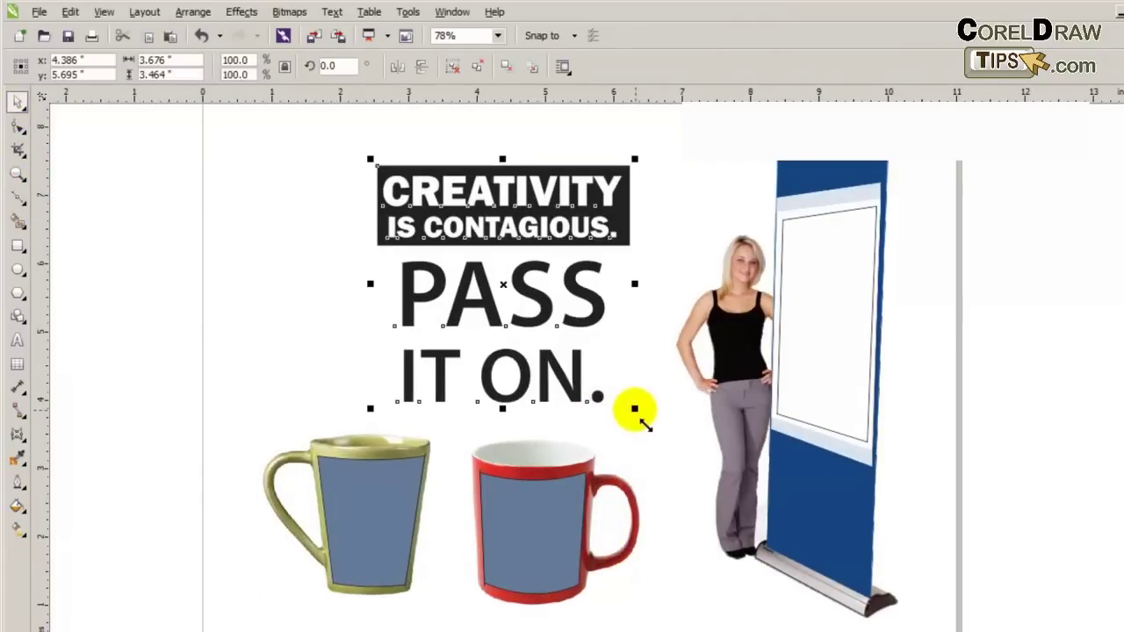
{"action": "left_click_drag", "start_coordinate": [635, 409], "coordinate": [496, 285]}
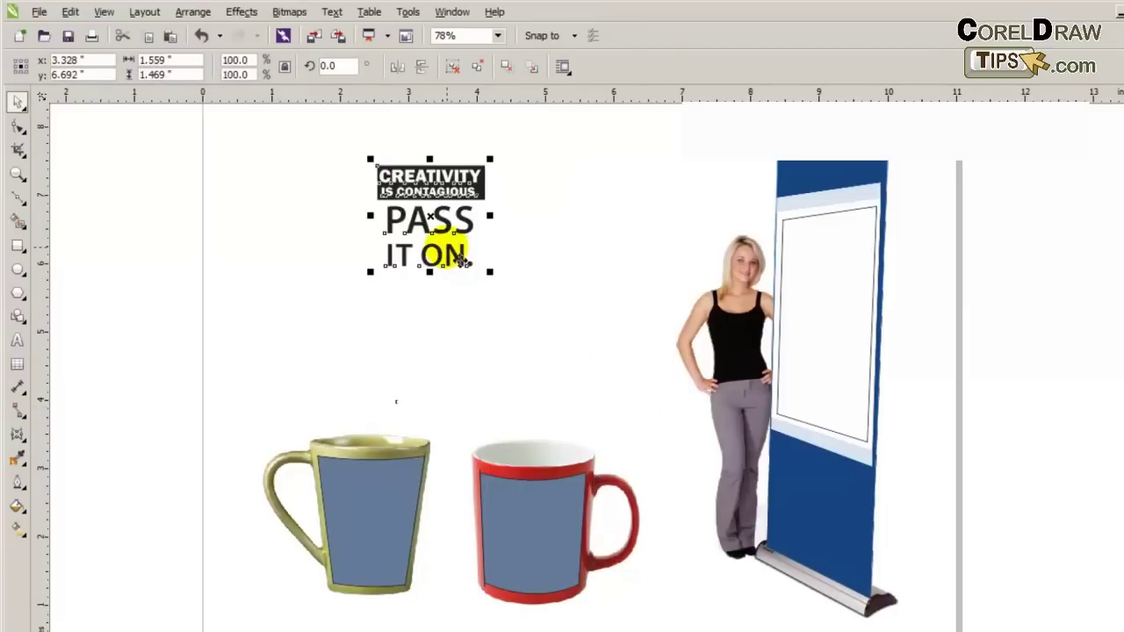
{"action": "left_click_drag", "start_coordinate": [447, 251], "coordinate": [359, 284]}
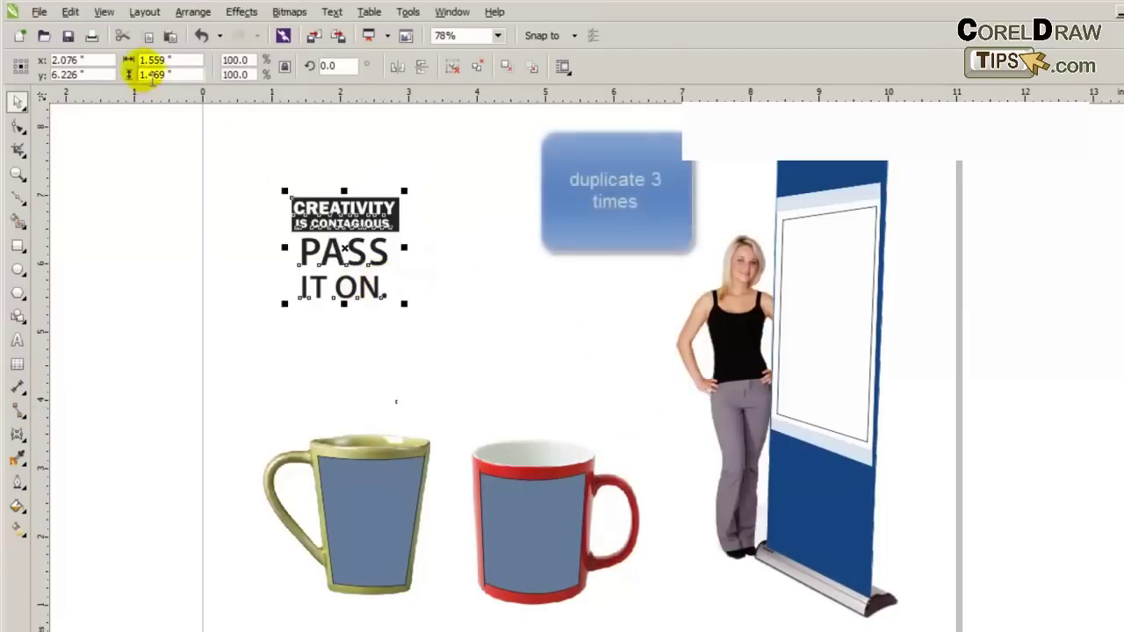
- Duplicate the slogan, place the copy beside it, and repeat with Ctrl+D for a third copy
{"action": "left_click", "coordinate": [70, 12]}
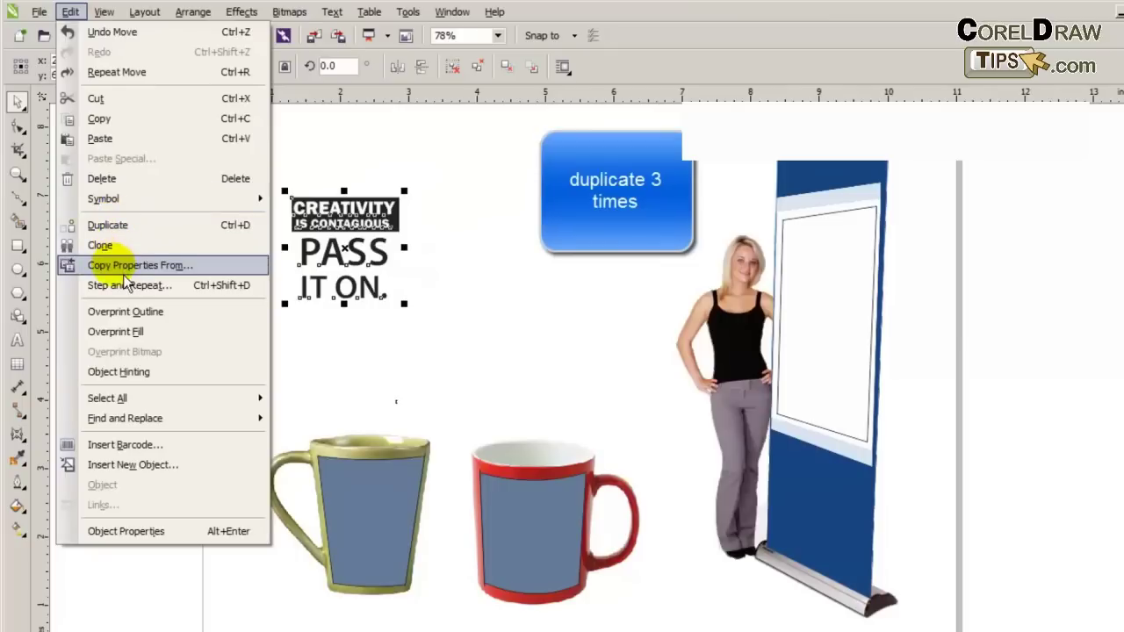
{"action": "left_click", "coordinate": [112, 227]}
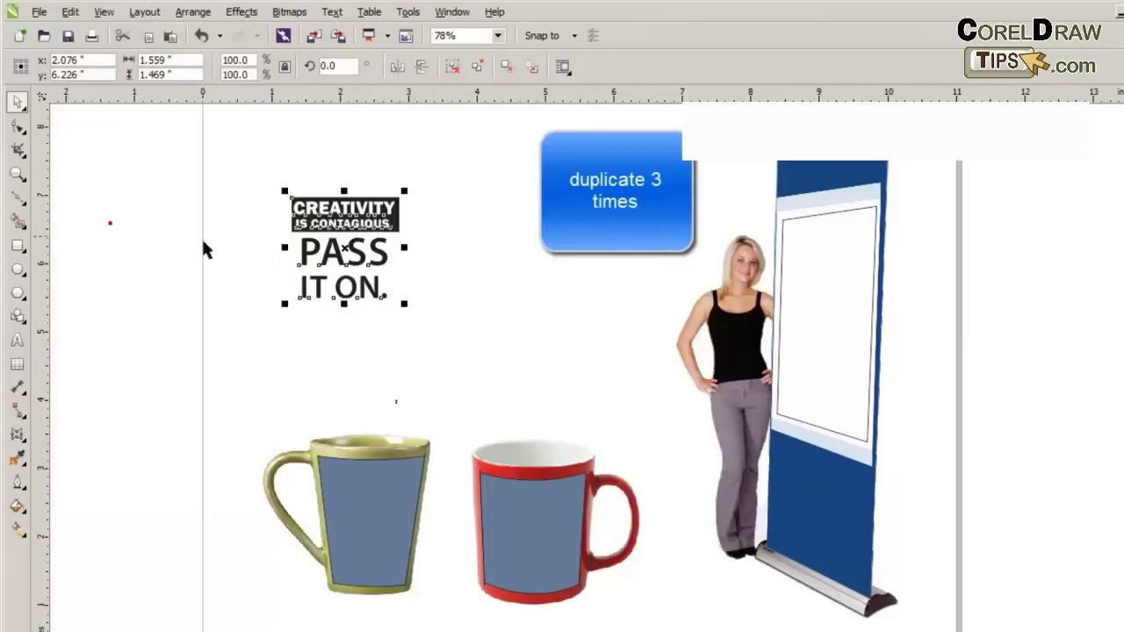
{"action": "left_click_drag", "start_coordinate": [325, 251], "coordinate": [474, 265]}
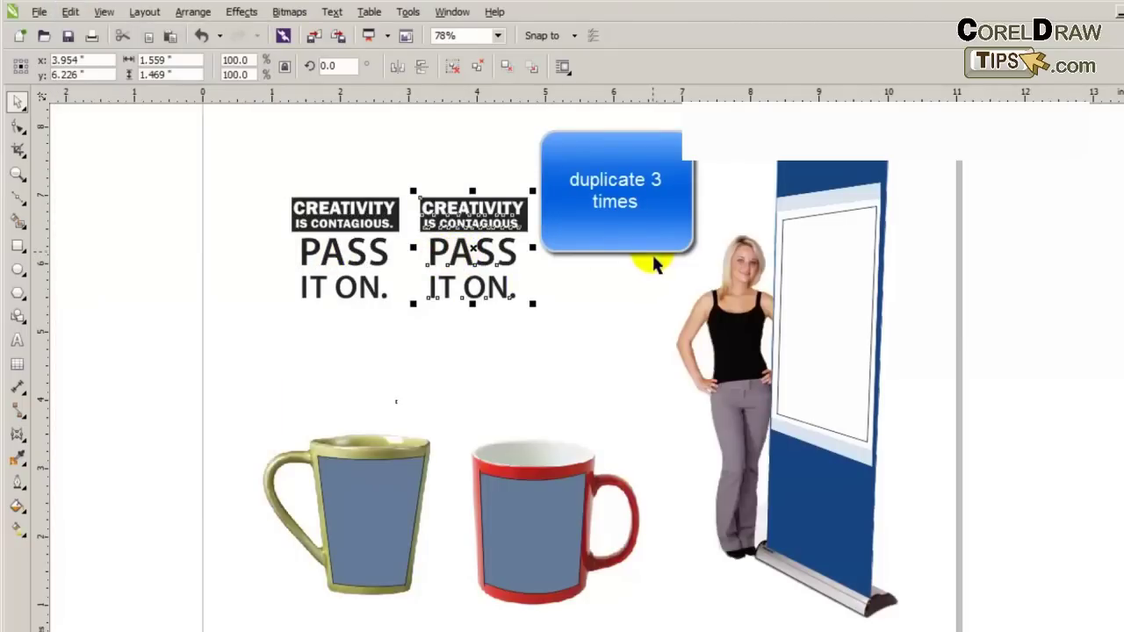
{"action": "key", "text": "ctrl+d"}
{"action": "left_click", "coordinate": [188, 253]}
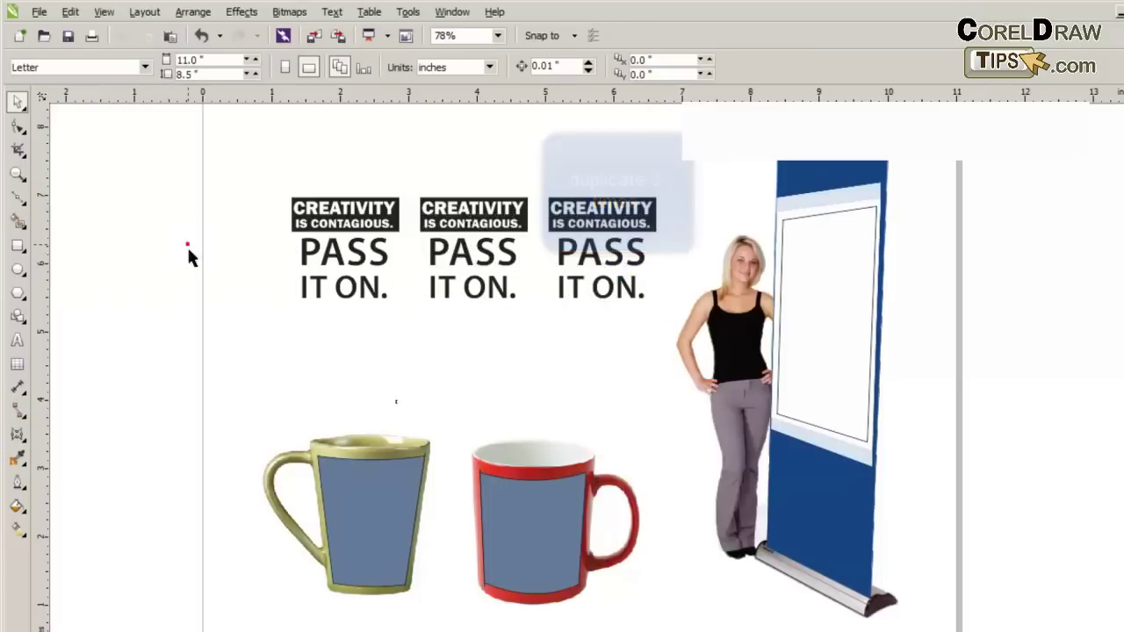
- Apply an envelope copied from the green mug's label shape to the first slogan block
{"action": "left_click", "coordinate": [364, 246]}
{"action": "left_click_drag", "start_coordinate": [215, 172], "coordinate": [409, 335]}
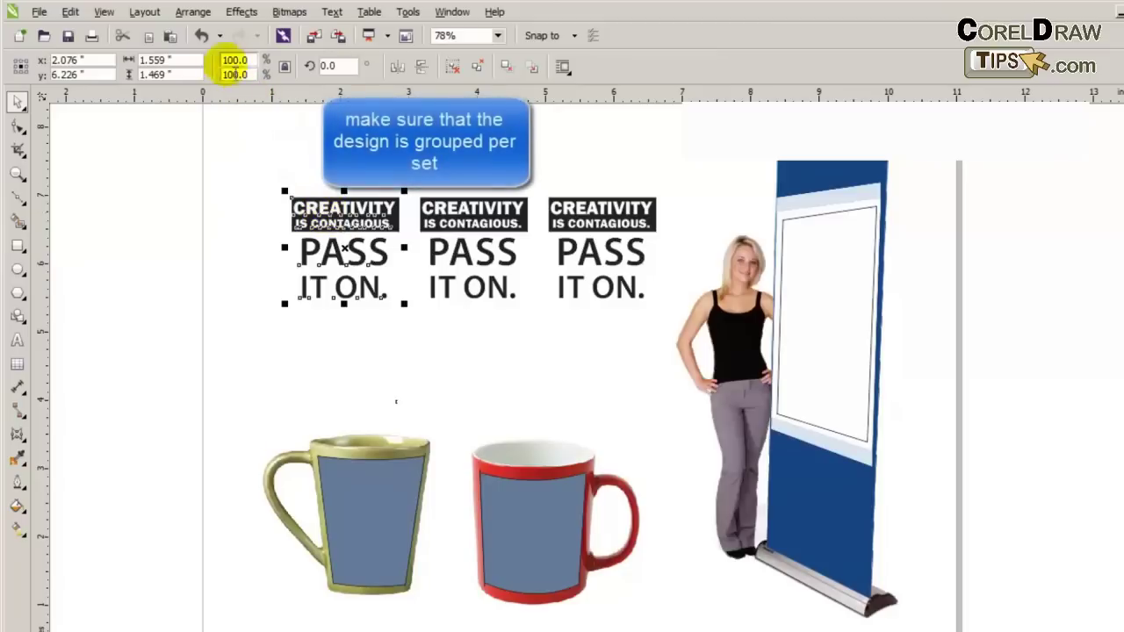
{"action": "left_click", "coordinate": [244, 12]}
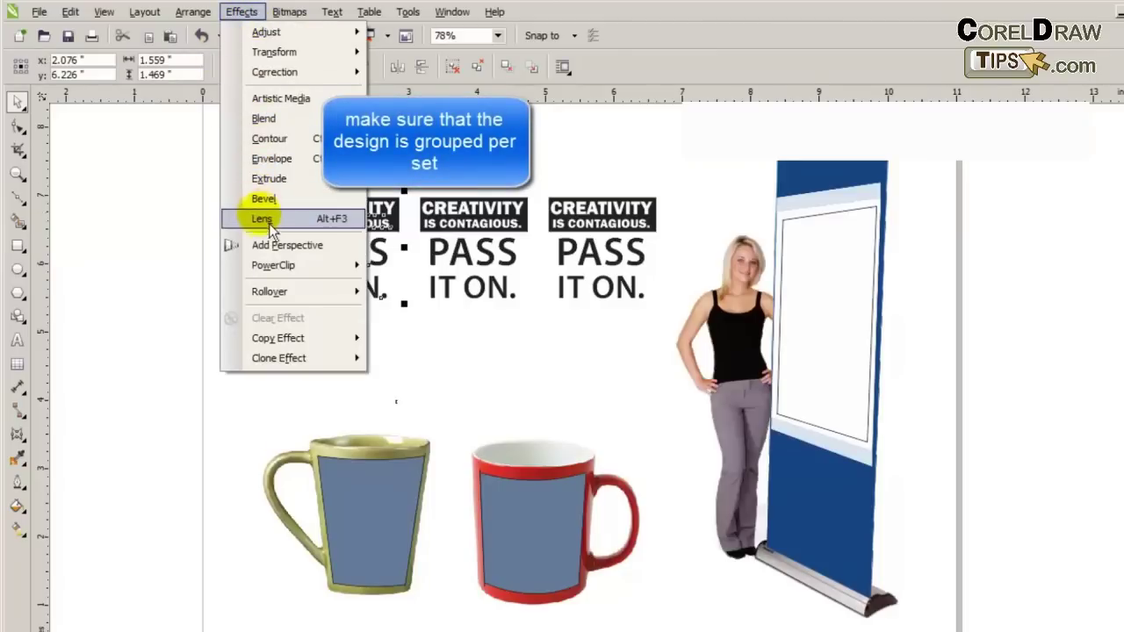
{"action": "left_click", "coordinate": [279, 166]}
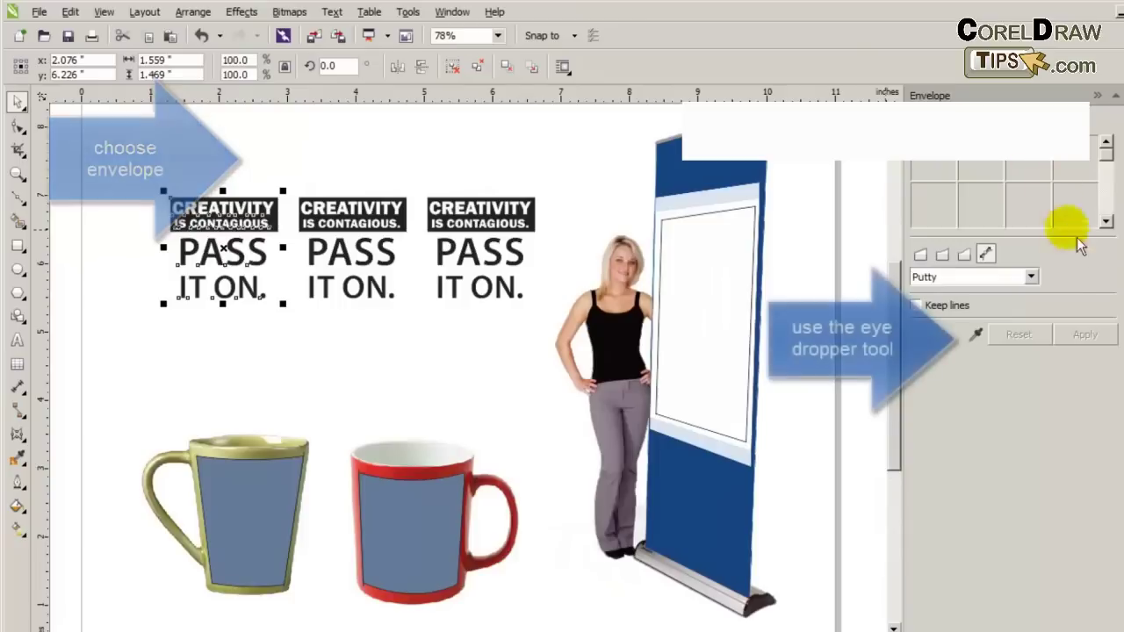
{"action": "left_click", "coordinate": [974, 334]}
{"action": "left_click", "coordinate": [265, 531]}
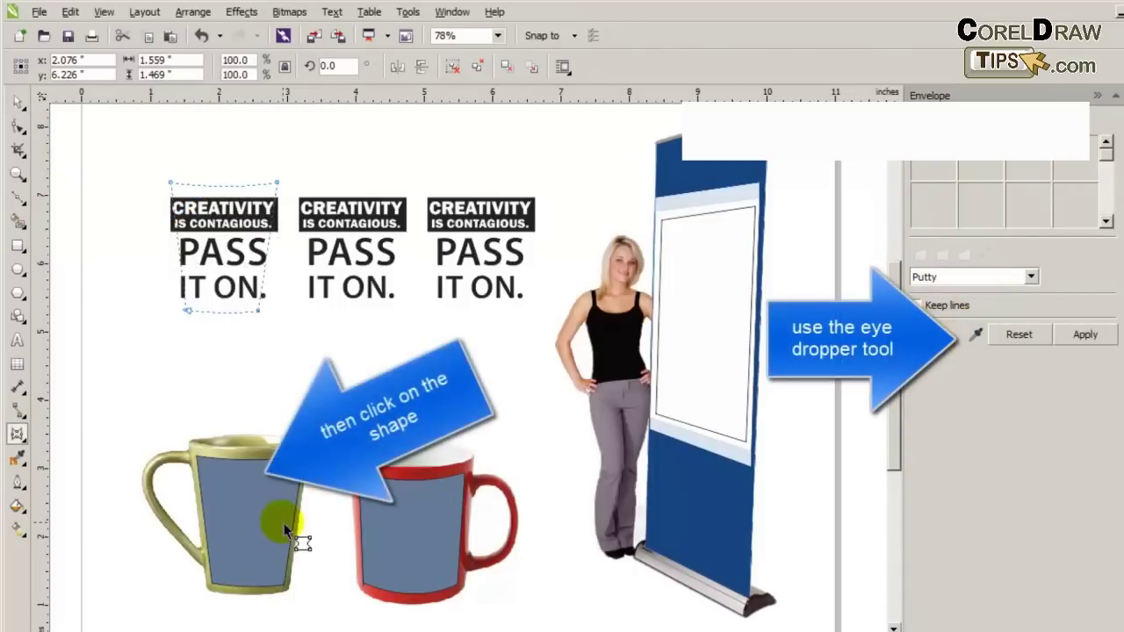
{"action": "left_click", "coordinate": [1089, 337]}
- Clear the selection and select the second slogan block
{"action": "left_click", "coordinate": [20, 102]}
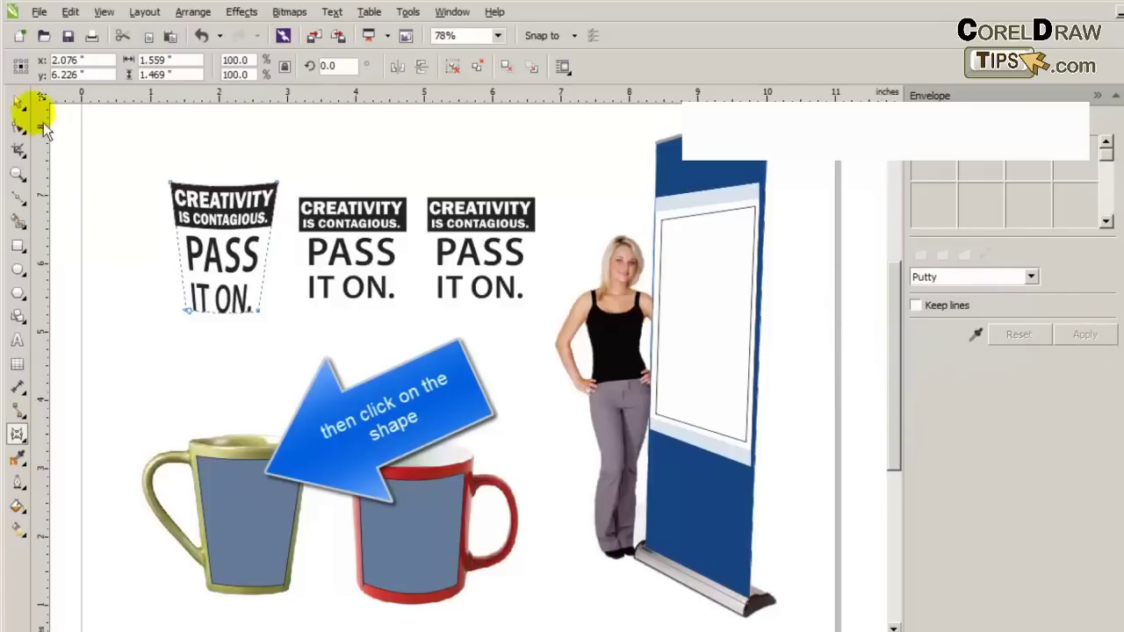
{"action": "left_click", "coordinate": [175, 132]}
{"action": "left_click", "coordinate": [351, 254]}
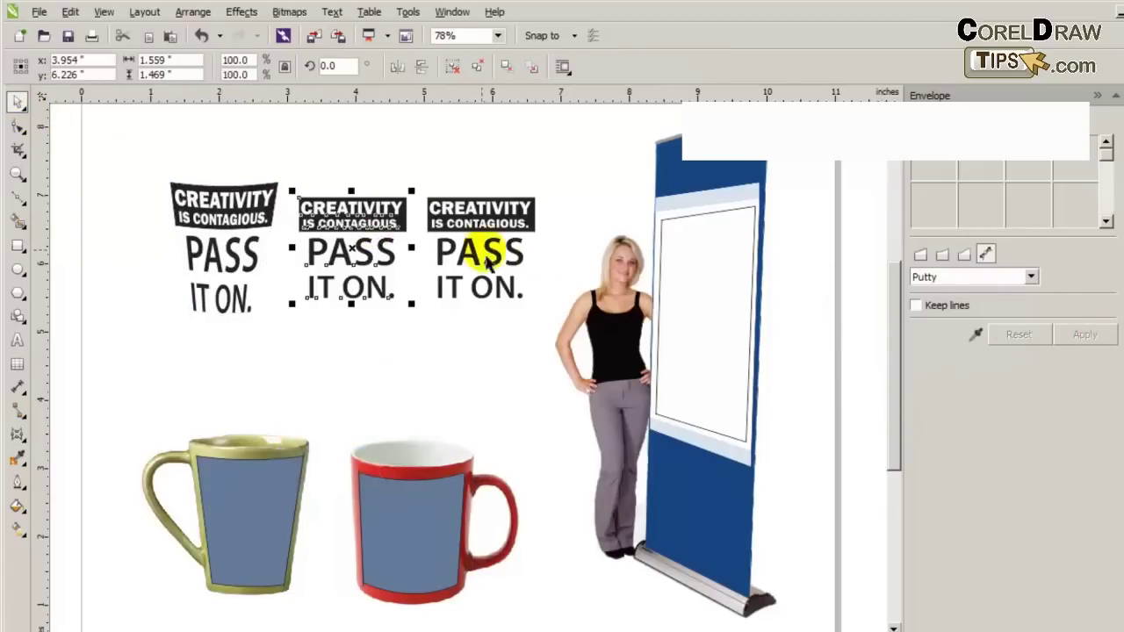
- Apply an envelope copied from the red mug's label shape to the second slogan block
{"action": "left_click", "coordinate": [976, 336]}
{"action": "left_click", "coordinate": [384, 539]}
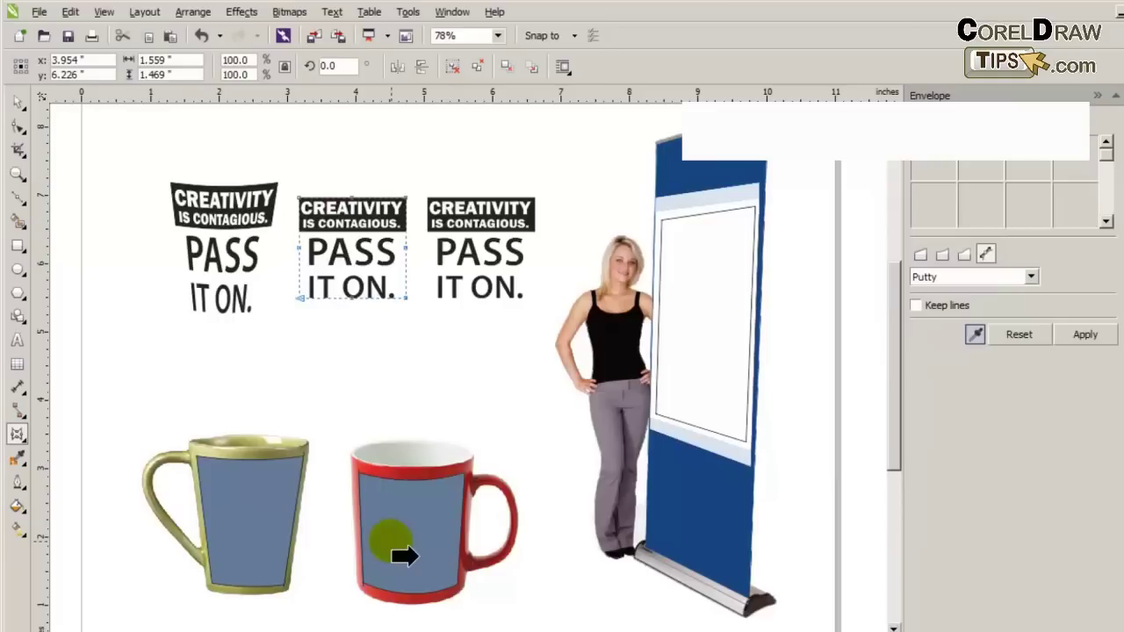
{"action": "left_click", "coordinate": [1085, 347]}
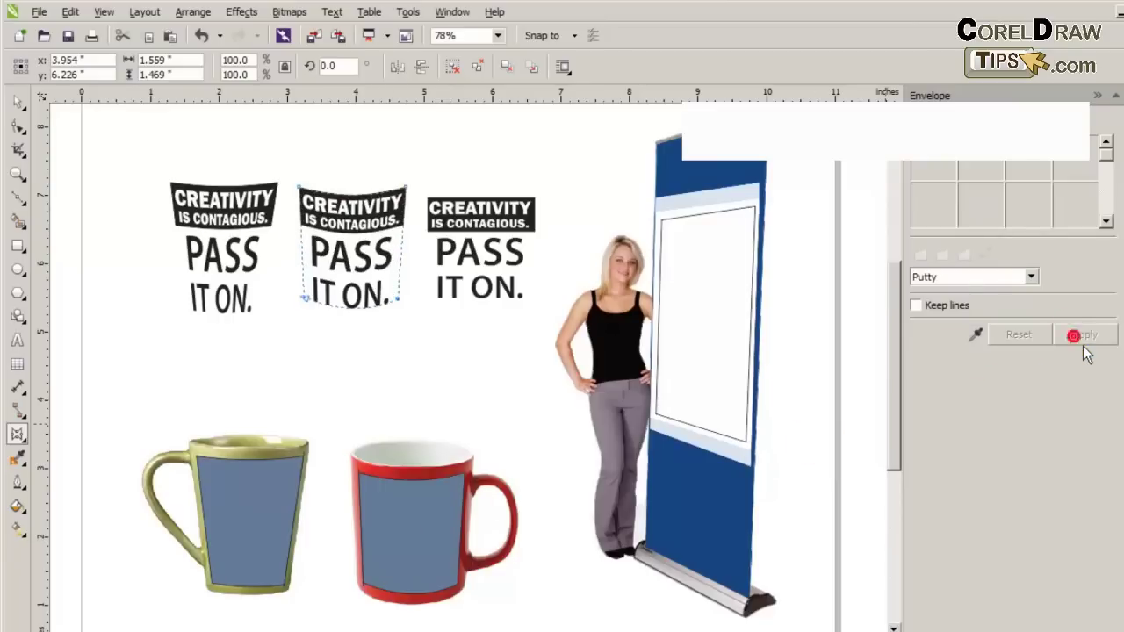
{"action": "left_click", "coordinate": [17, 102]}
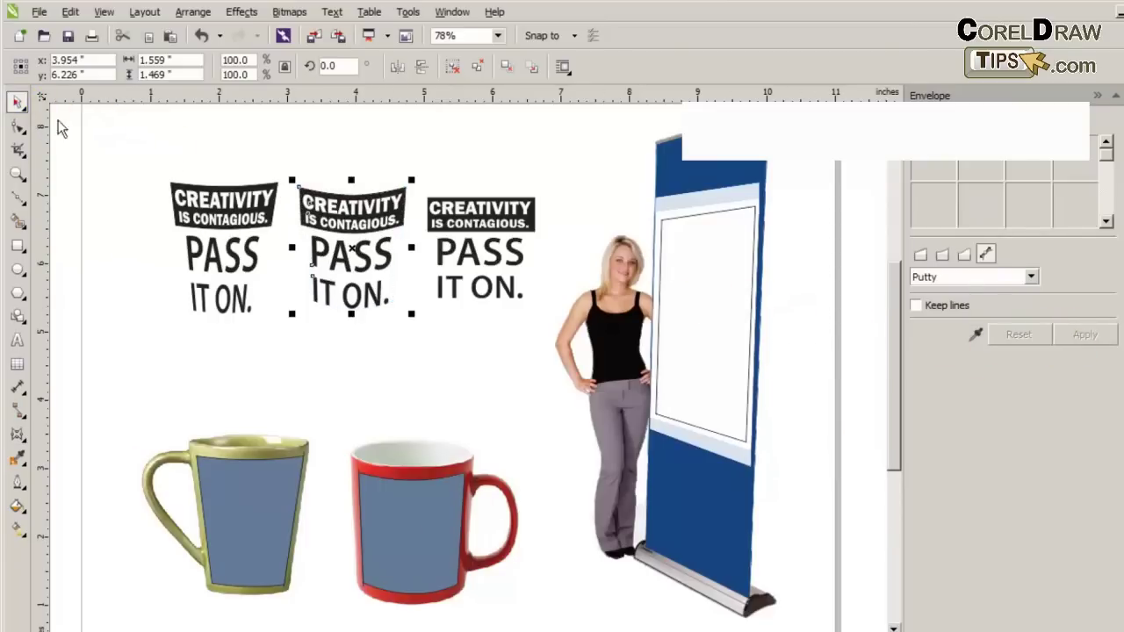
{"action": "left_click", "coordinate": [244, 161]}
- Apply an envelope copied from the banner's white panel to the third slogan block
{"action": "left_click", "coordinate": [498, 248]}
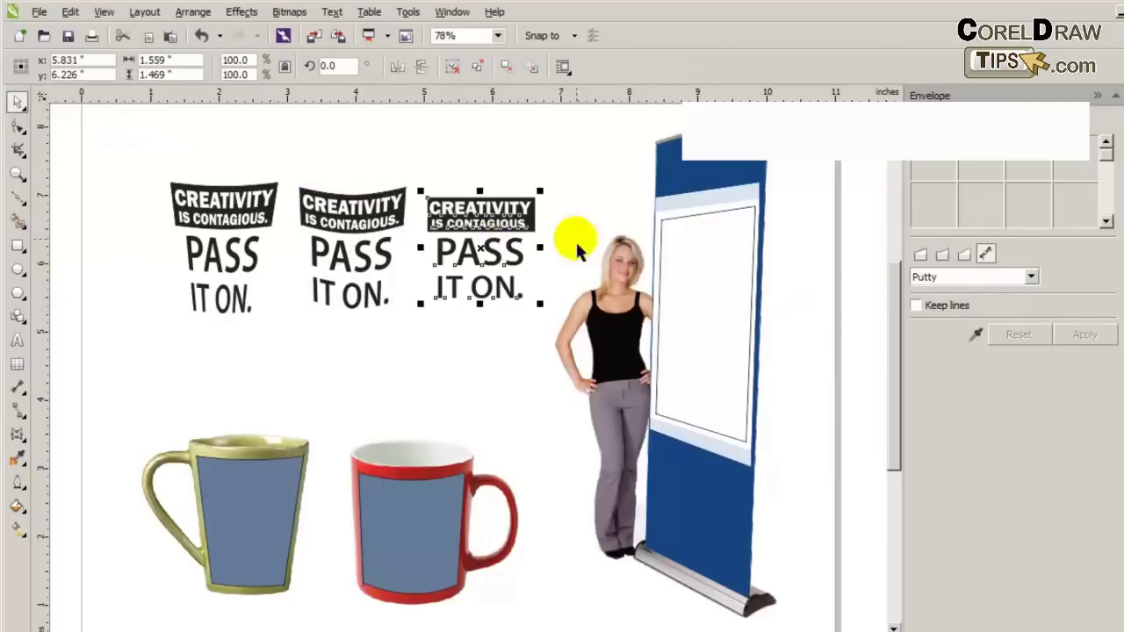
{"action": "left_click", "coordinate": [974, 333]}
{"action": "left_click", "coordinate": [722, 285]}
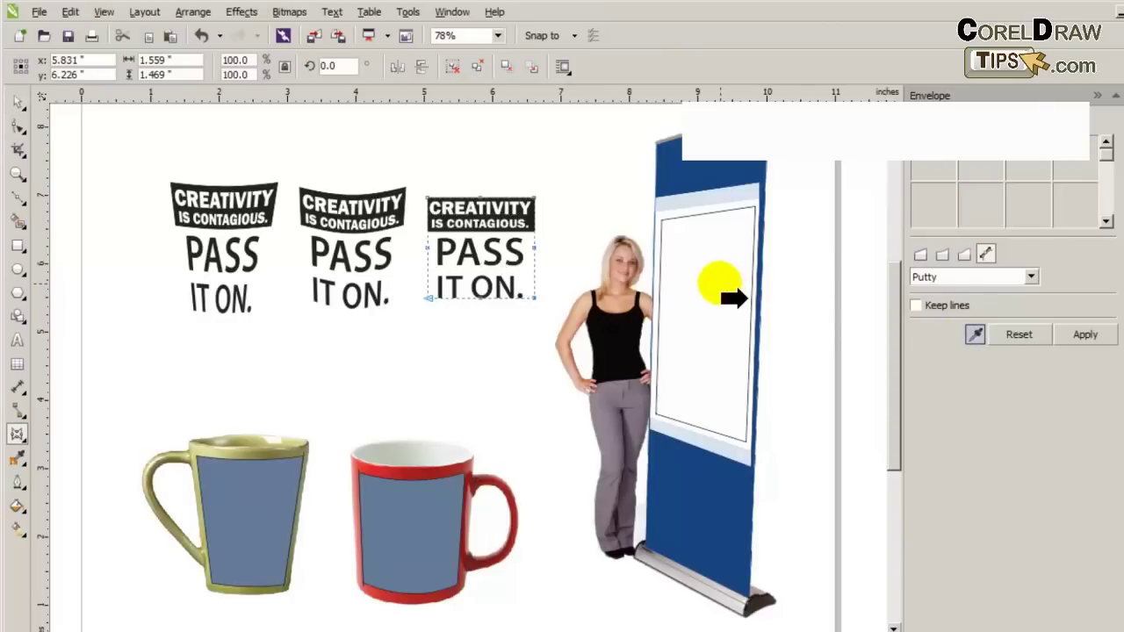
{"action": "left_click", "coordinate": [1082, 351]}
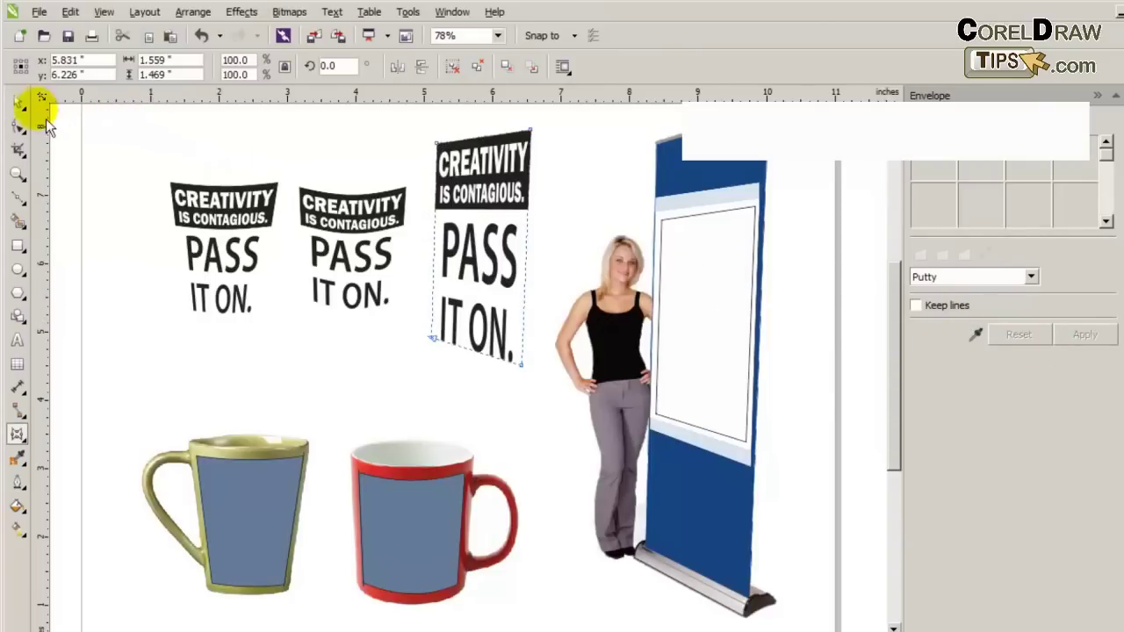
{"action": "left_click", "coordinate": [121, 184]}
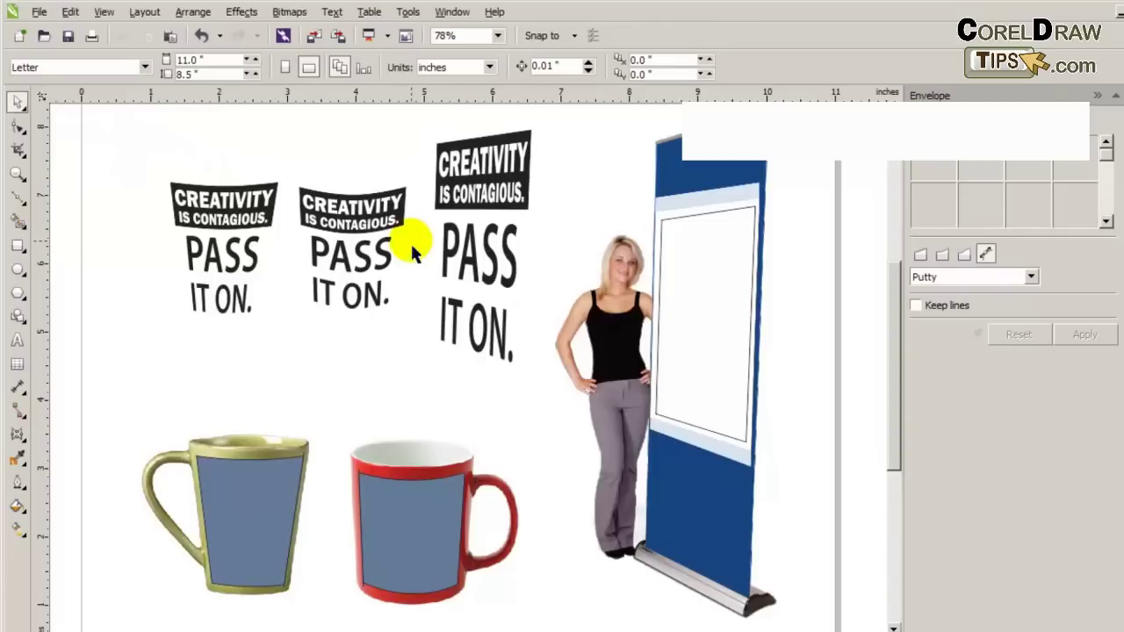
- Delete the blue shapes and leftover outlines on both mugs and the banner's white panel shape
{"action": "left_click", "coordinate": [253, 532]}
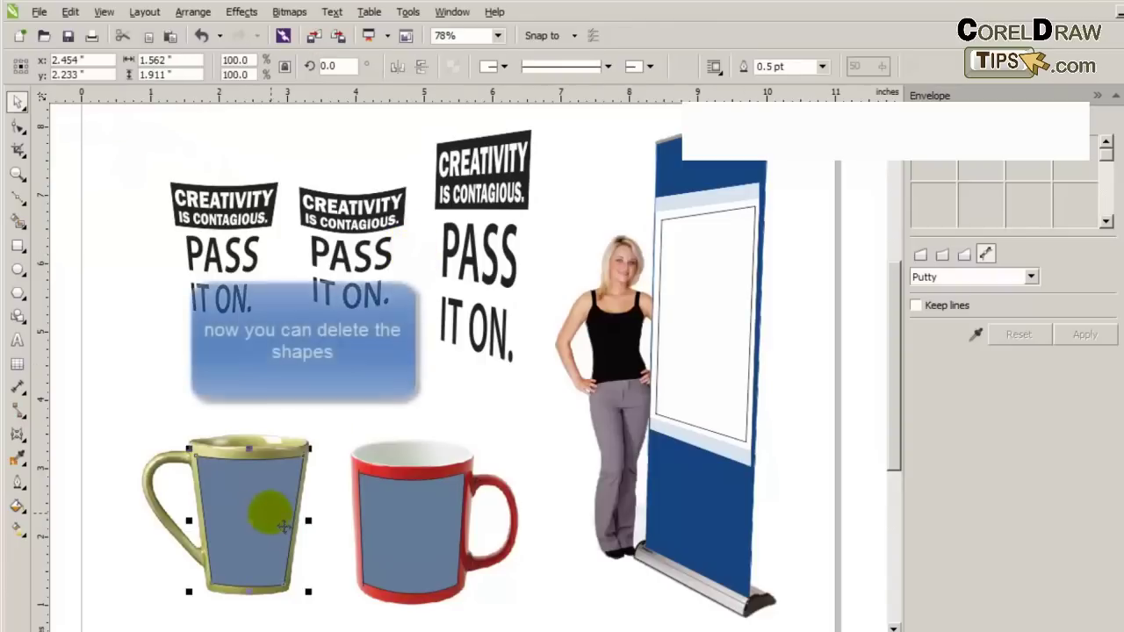
{"action": "key", "text": "Delete"}
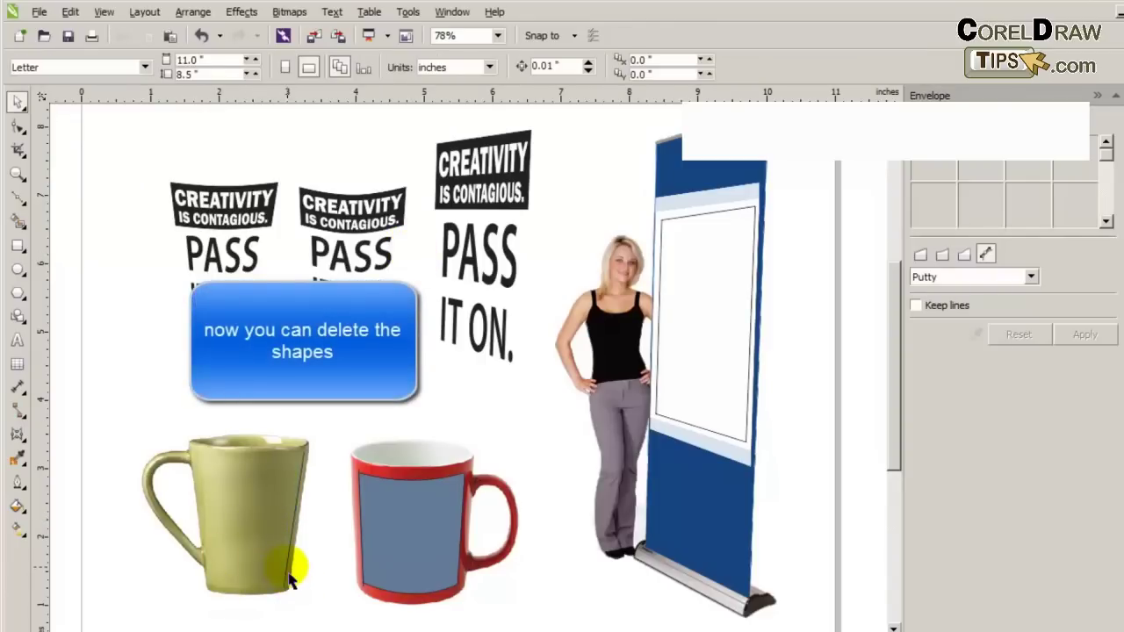
{"action": "left_click", "coordinate": [293, 575]}
{"action": "key", "text": "Delete"}
{"action": "left_click", "coordinate": [376, 580]}
{"action": "key", "text": "Delete"}
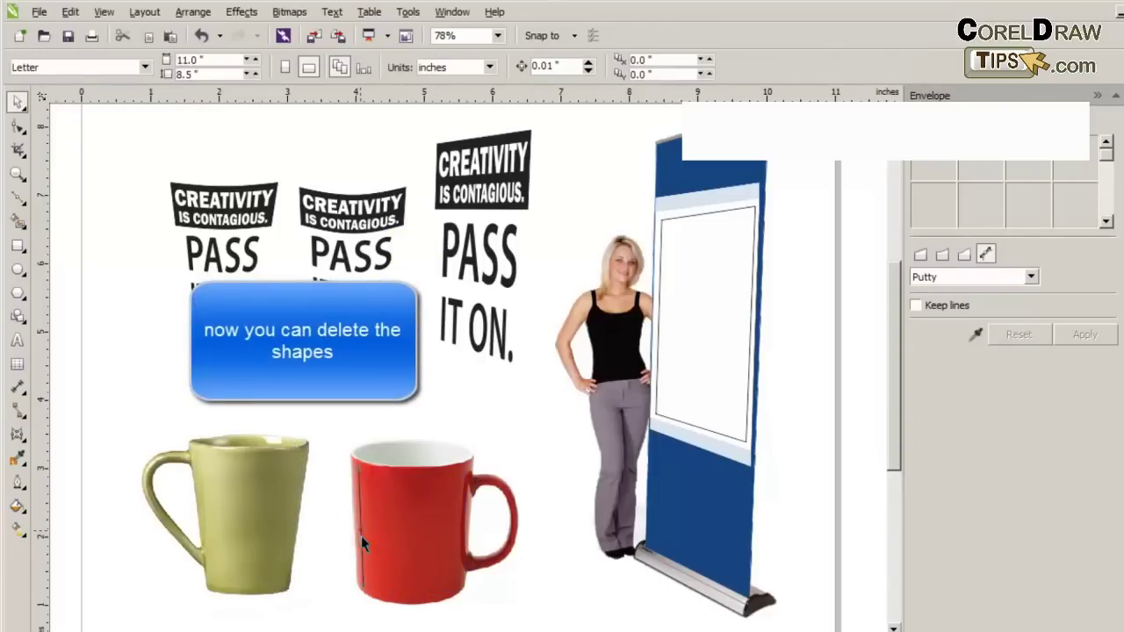
{"action": "left_click", "coordinate": [361, 536]}
{"action": "key", "text": "Delete"}
{"action": "left_click", "coordinate": [682, 425]}
{"action": "key", "text": "Delete"}
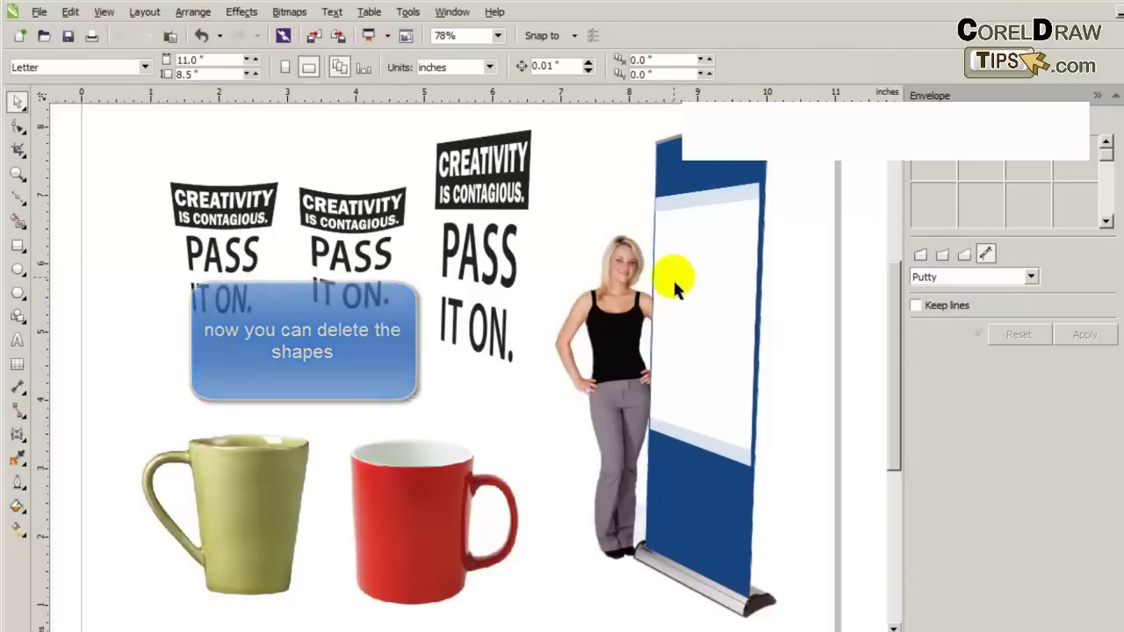
- Move the tall warped text onto the banner, the middle onto the red mug, the first onto the green mug
{"action": "left_click", "coordinate": [493, 188]}
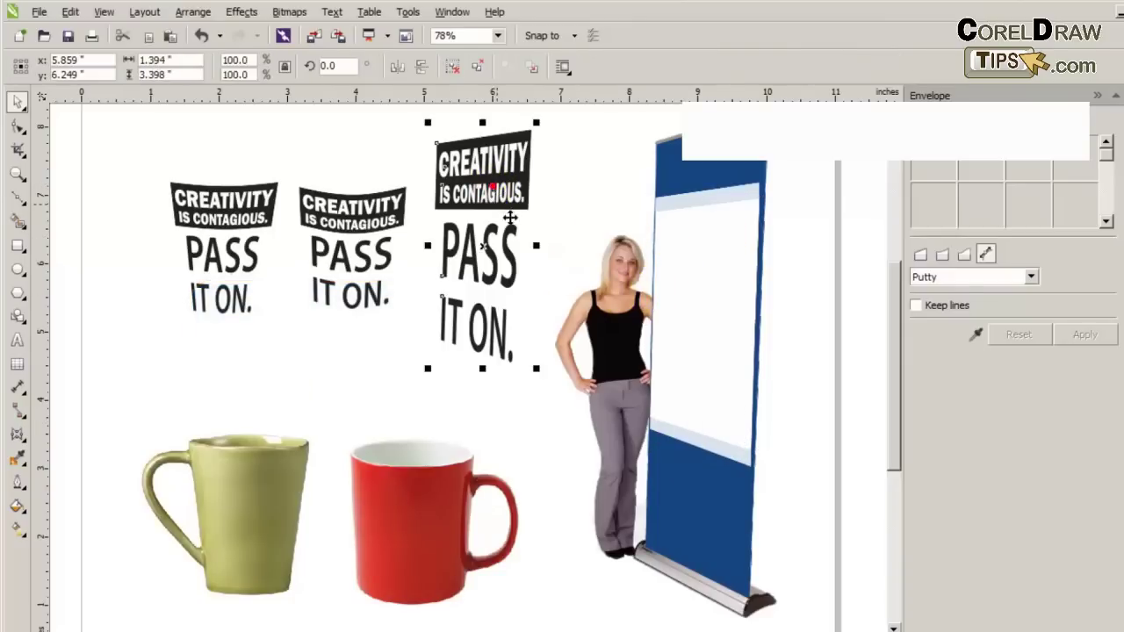
{"action": "left_click_drag", "start_coordinate": [509, 217], "coordinate": [718, 338]}
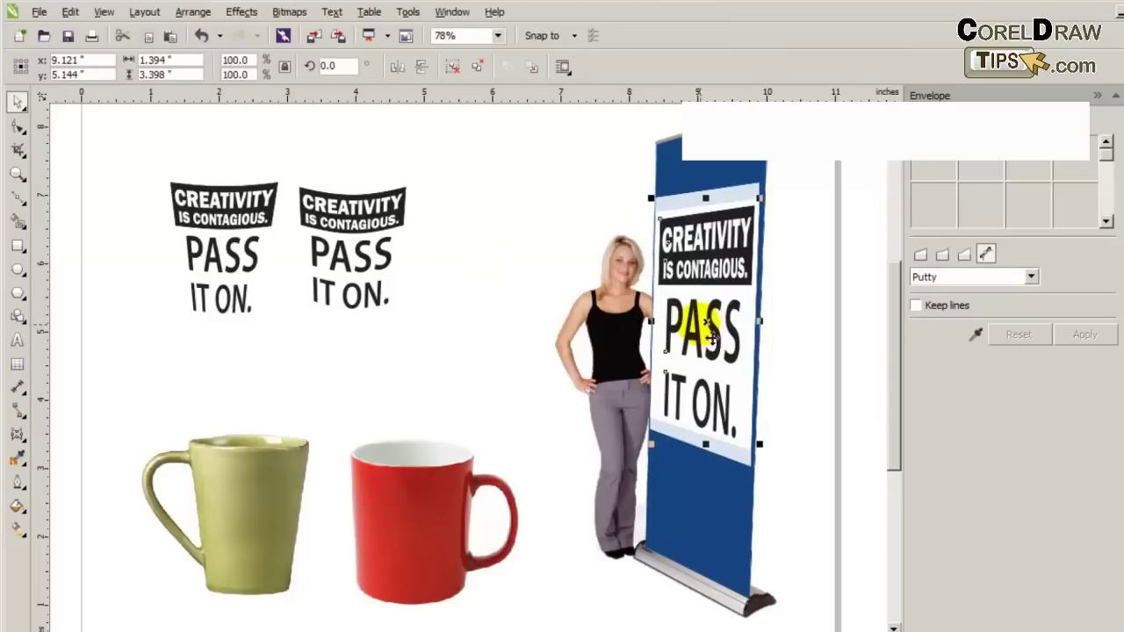
{"action": "left_click", "coordinate": [355, 248]}
{"action": "left_click_drag", "start_coordinate": [355, 249], "coordinate": [422, 544]}
{"action": "left_click", "coordinate": [226, 272]}
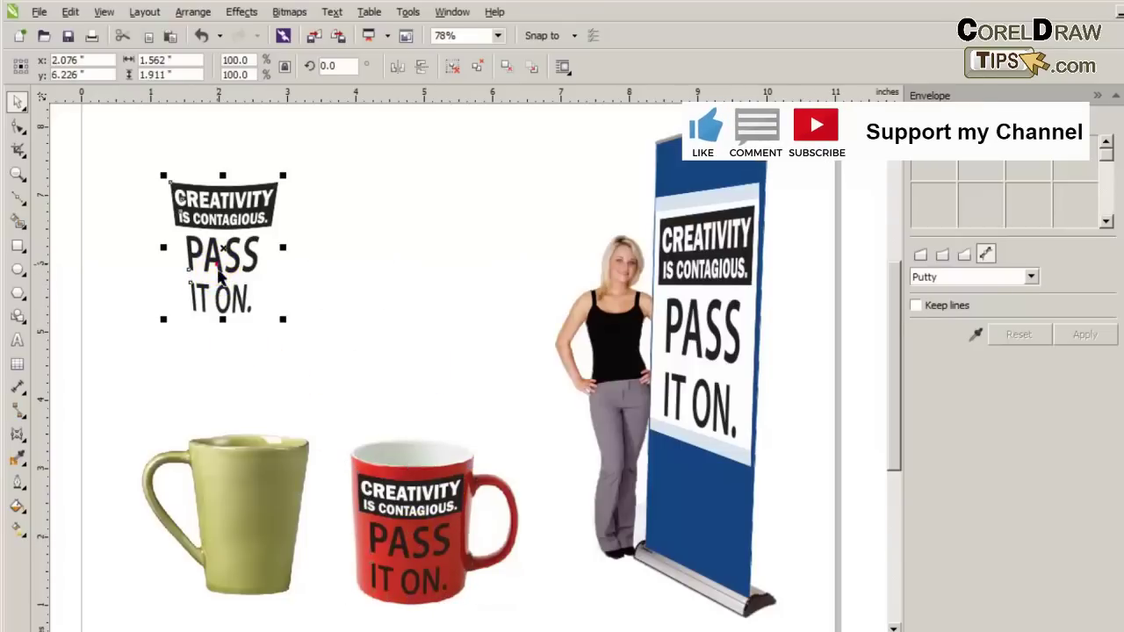
{"action": "left_click_drag", "start_coordinate": [221, 260], "coordinate": [261, 542]}
{"action": "left_click", "coordinate": [361, 397]}
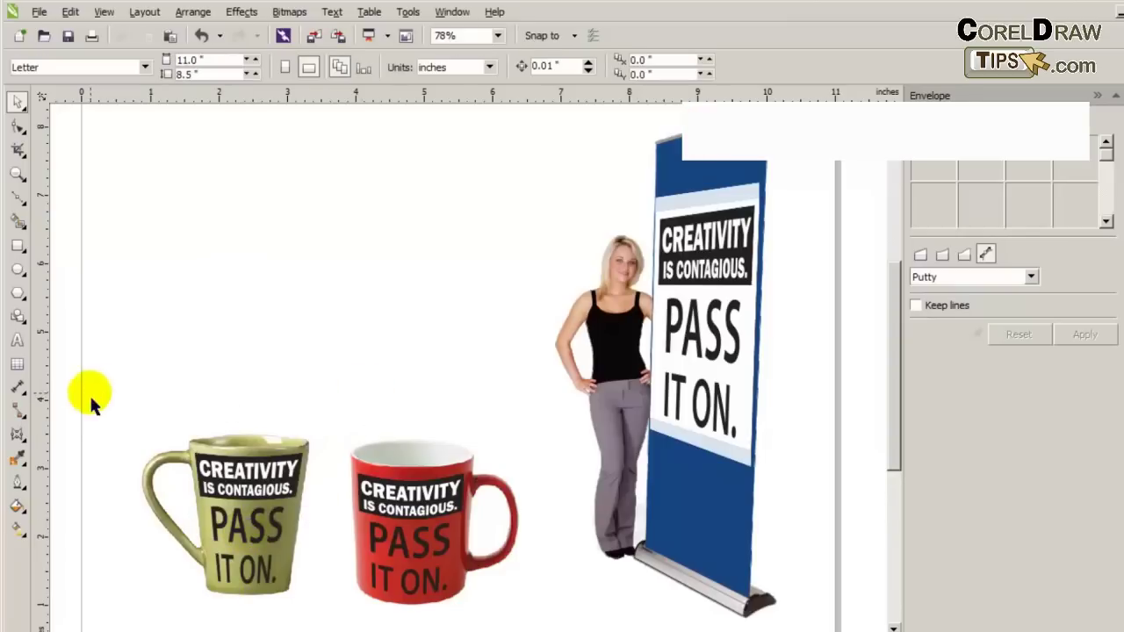
- Move the mugs up and close the Envelope docker to widen the drawing
{"action": "left_click_drag", "start_coordinate": [70, 390], "coordinate": [518, 385]}
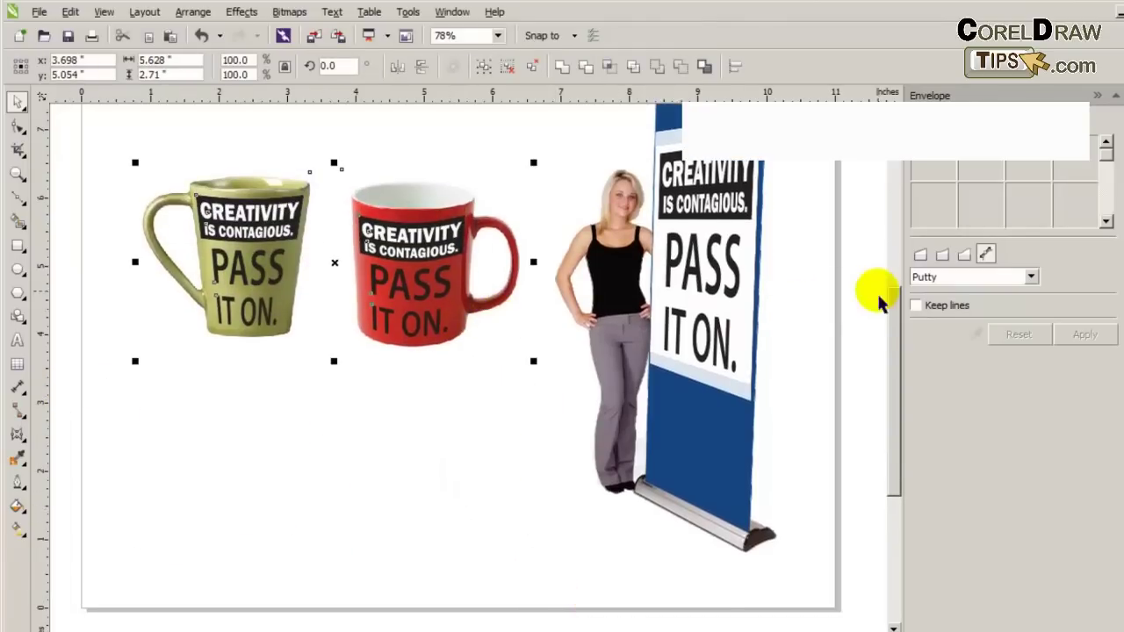
{"action": "scroll", "coordinate": [887, 303], "scroll_direction": "up", "scroll_amount": 1}
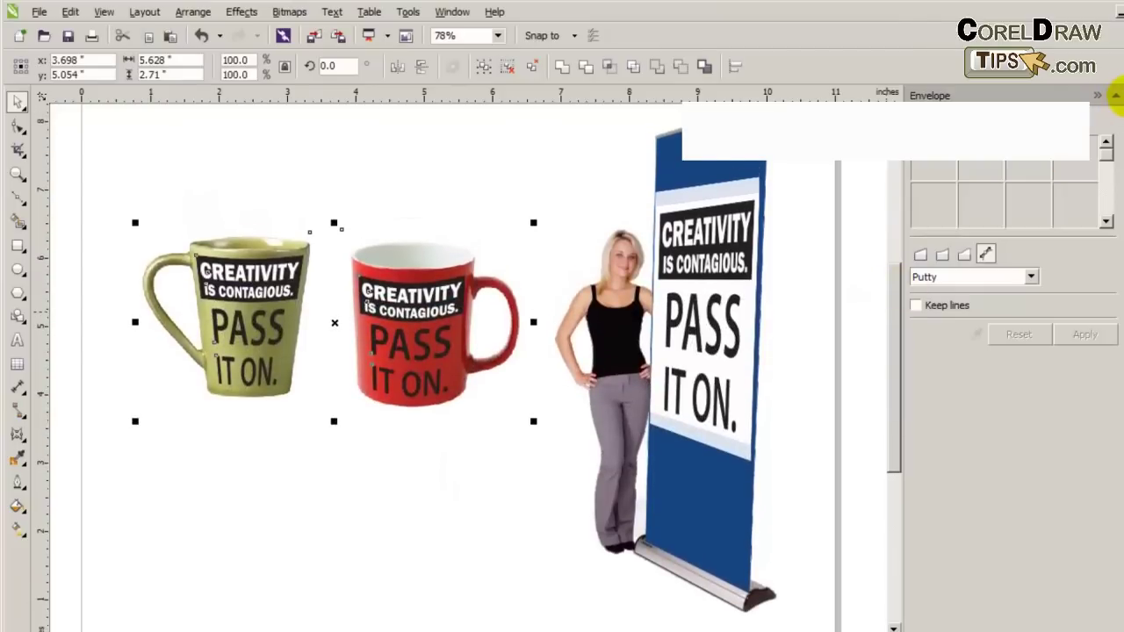
{"action": "left_click", "coordinate": [1114, 95]}
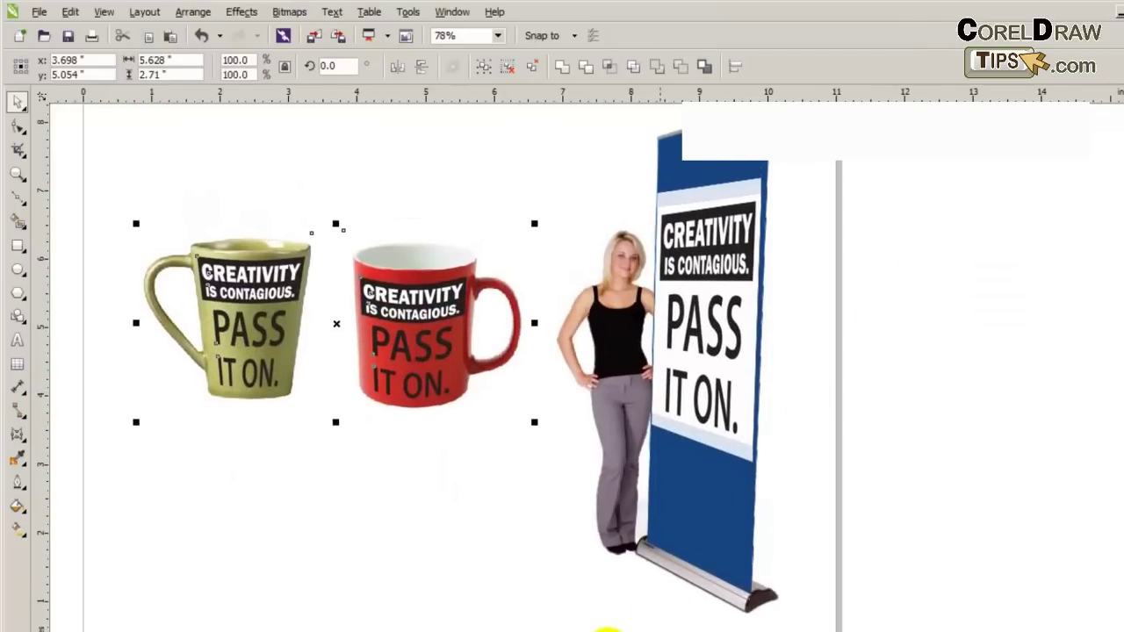
{"action": "left_click_drag", "start_coordinate": [603, 629], "coordinate": [553, 629]}
{"action": "left_click", "coordinate": [1106, 469]}
{"action": "left_click", "coordinate": [1108, 481]}
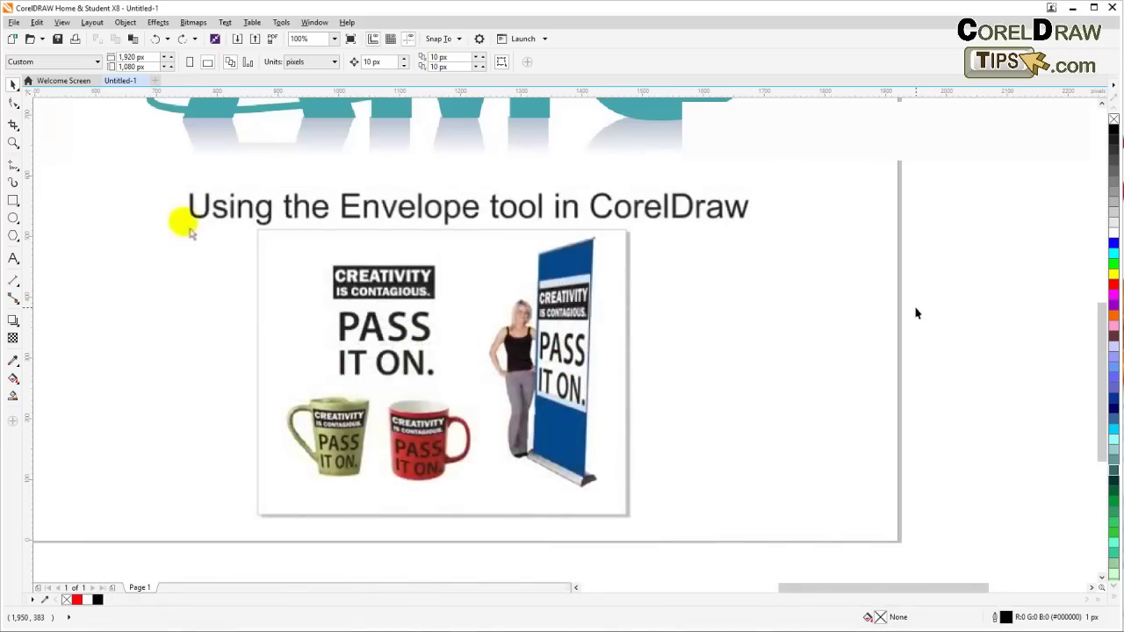
{"action": "scroll", "coordinate": [916, 314], "scroll_direction": "down", "scroll_amount": 2}
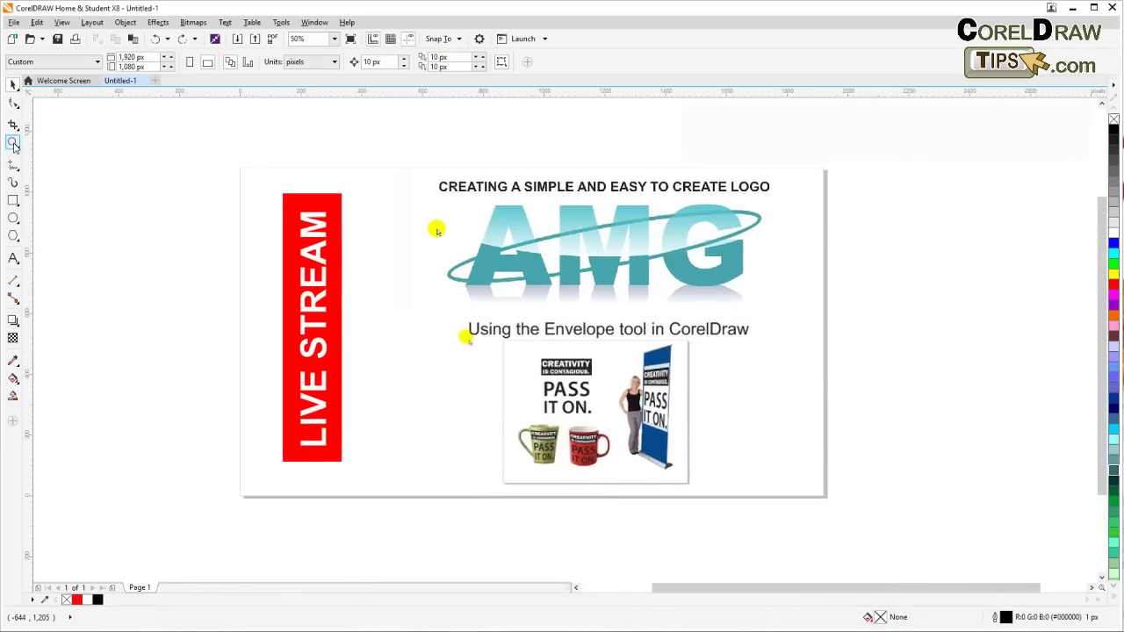
{"action": "left_click", "coordinate": [14, 143]}
{"action": "left_click_drag", "start_coordinate": [250, 154], "coordinate": [831, 494]}
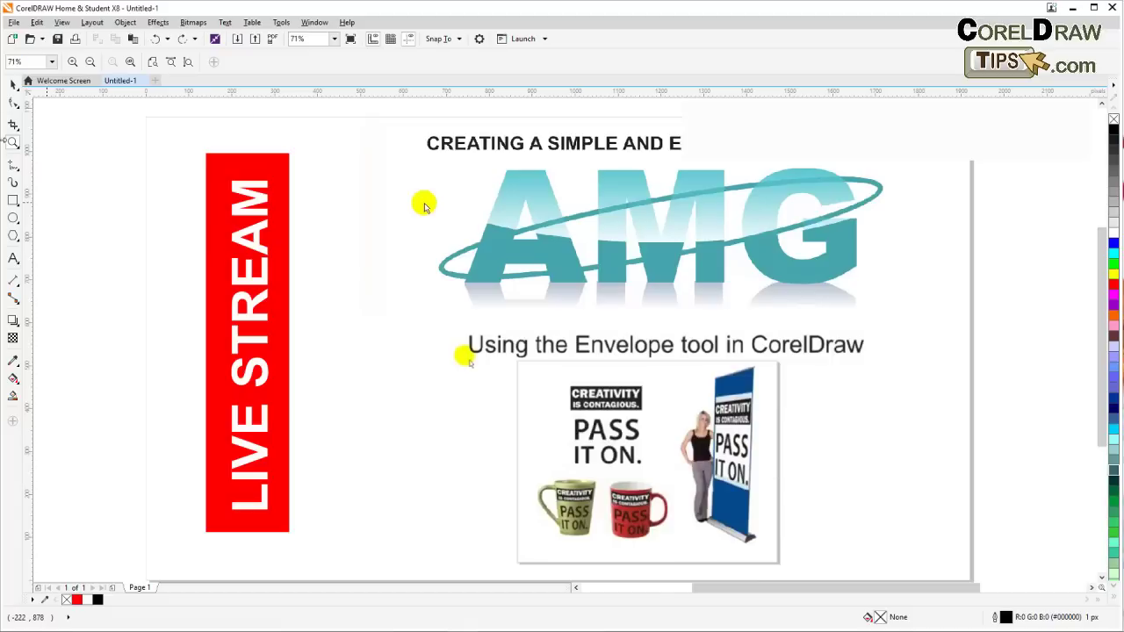
{"action": "key", "text": "space"}
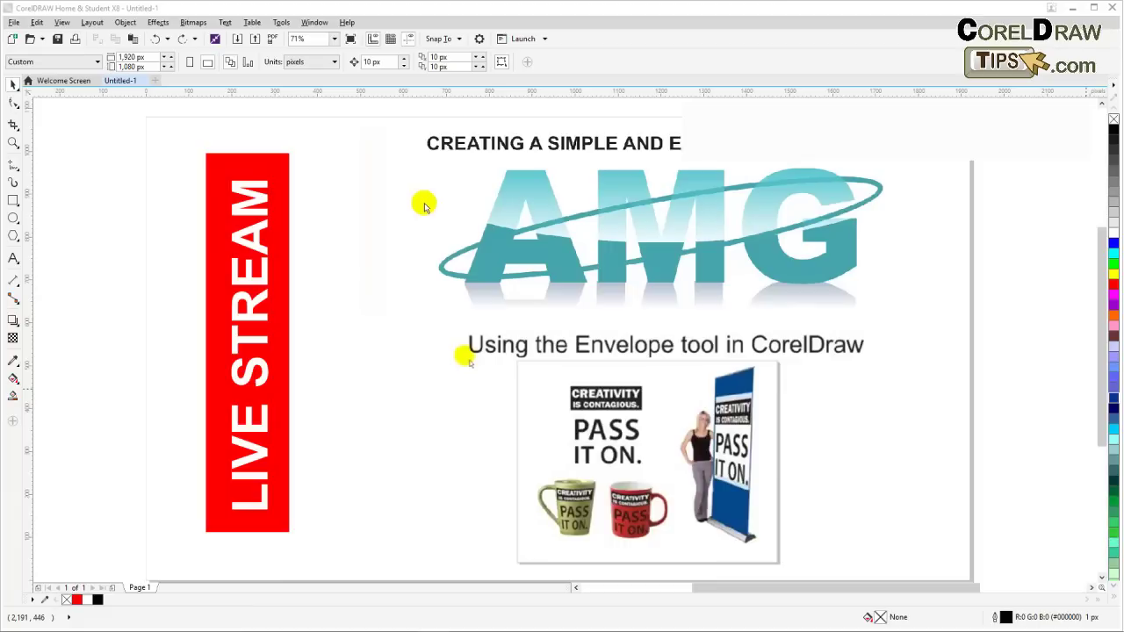
{"action": "left_click_drag", "start_coordinate": [885, 374], "coordinate": [720, 416]}
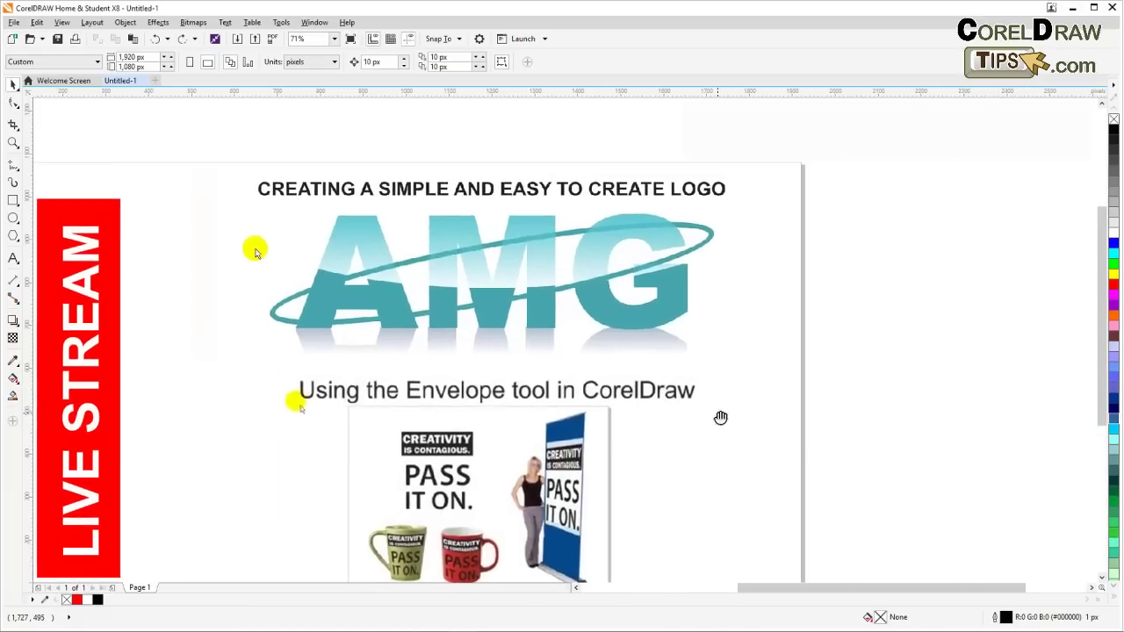
{"action": "left_click_drag", "start_coordinate": [784, 386], "coordinate": [700, 406]}
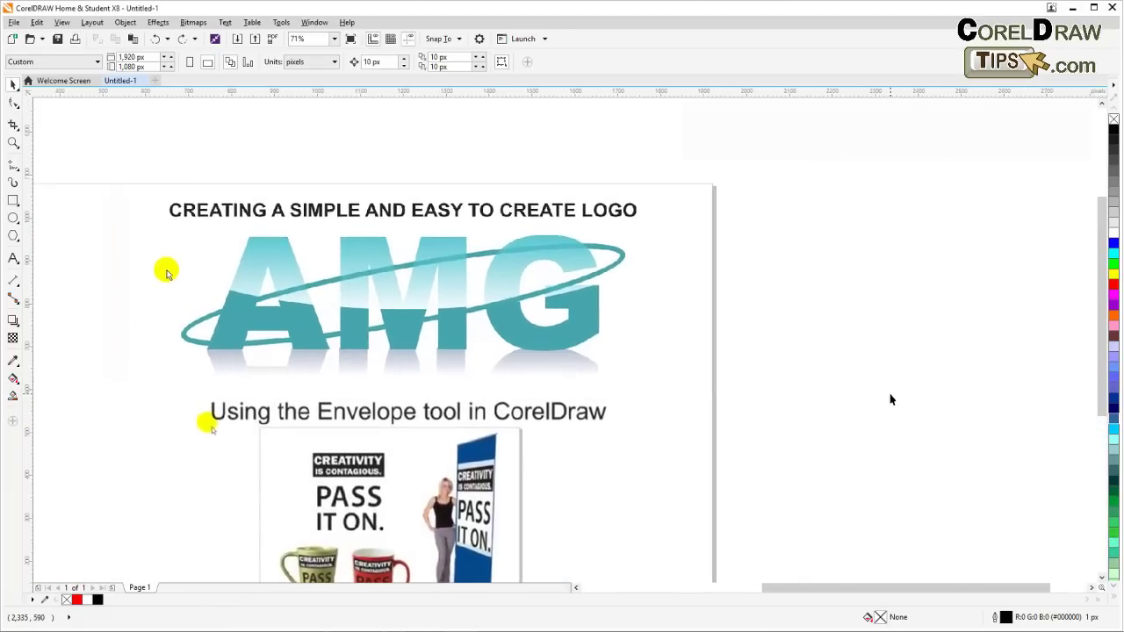